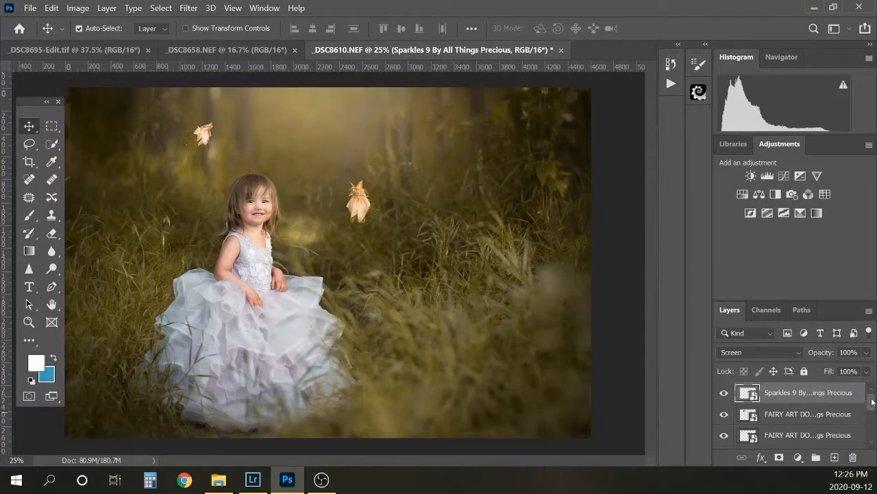
# - Rename the FAIRY ART DOLL 5 SPARKLES layer, which holds the small distant fairy, to "fairy back"
pyautogui.moveTo(871, 402); pyautogui.dragTo(876, 398)
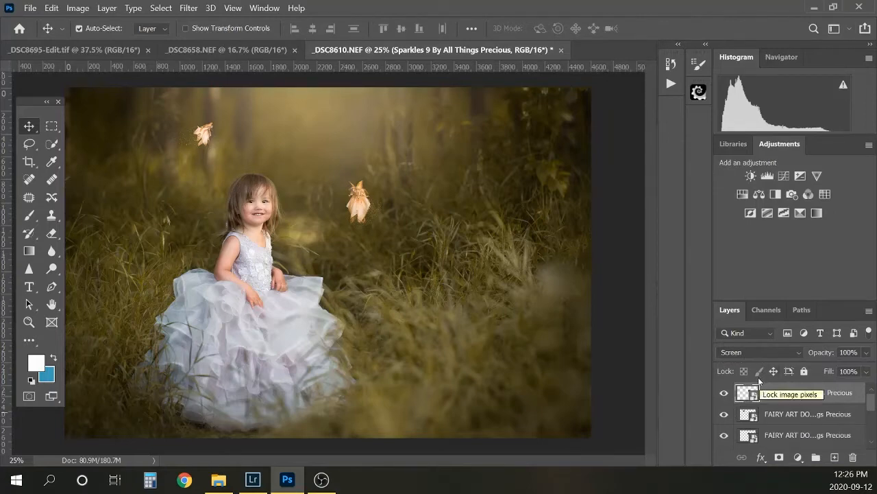
pyautogui.click(724, 415)
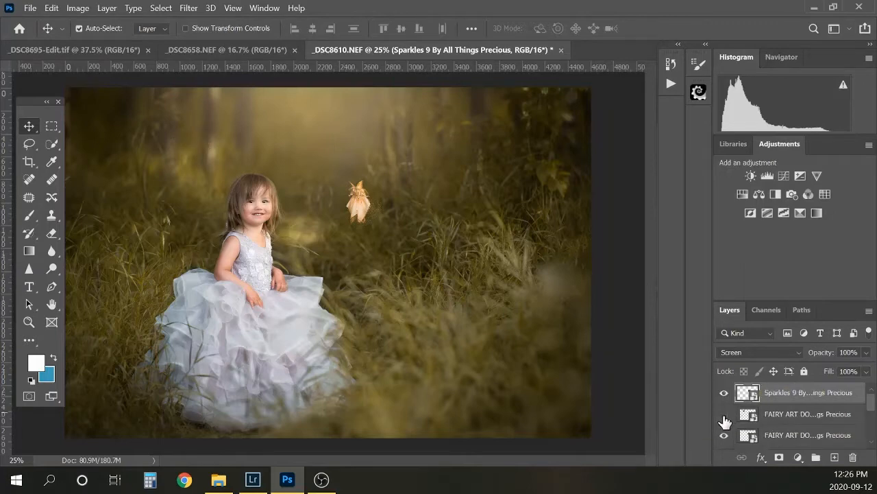
pyautogui.click(724, 415)
pyautogui.doubleClick(807, 415)
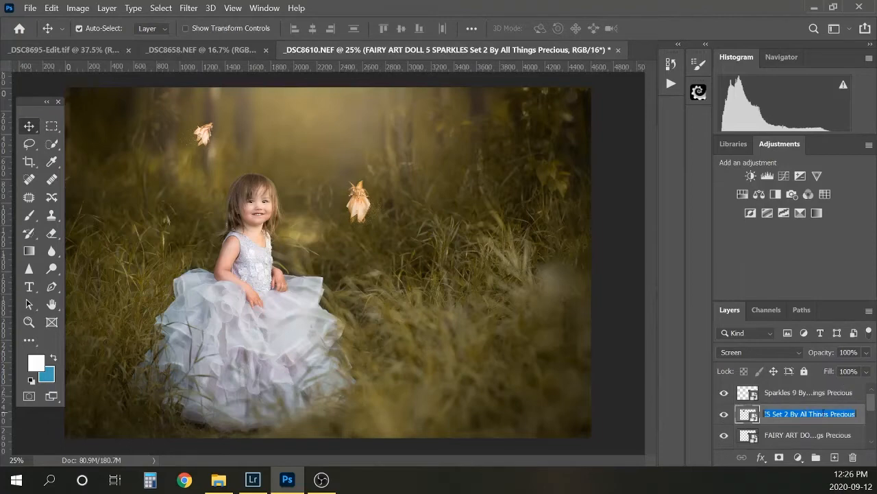
pyautogui.write('fairy back')
pyautogui.press('Return')
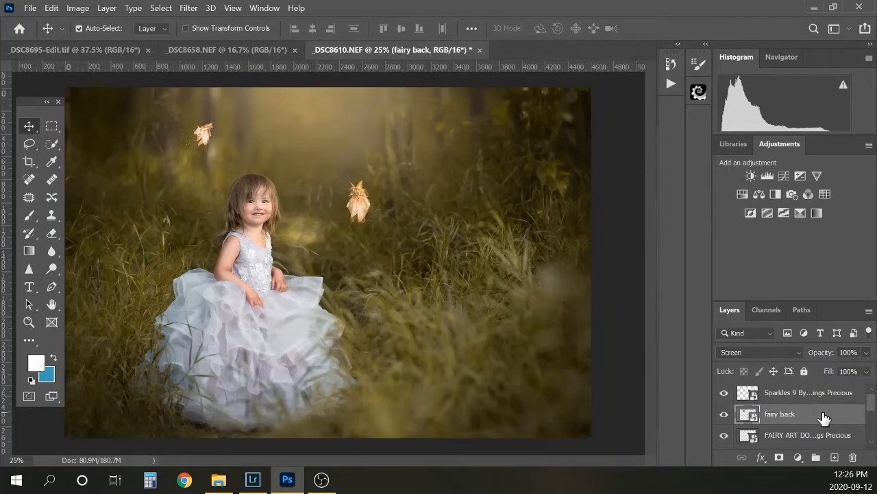
# - Rename the FAIRY ART DOLL 4 layer, which holds the larger fairy, to "fairy front"
pyautogui.doubleClick(799, 435)
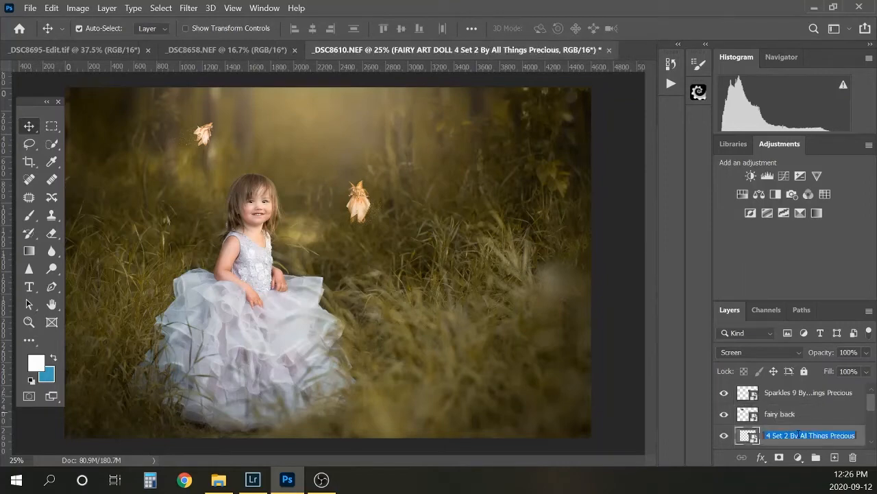
pyautogui.write('fai')
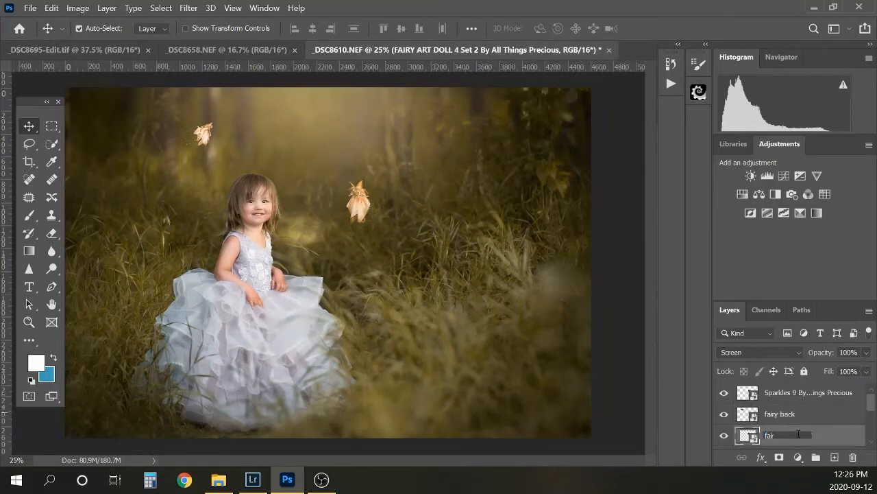
pyautogui.write('ry front')
pyautogui.press('Return')
# - Rename the Sparkles 9 layer to "sparkles on front fairy"
pyautogui.doubleClick(802, 393)
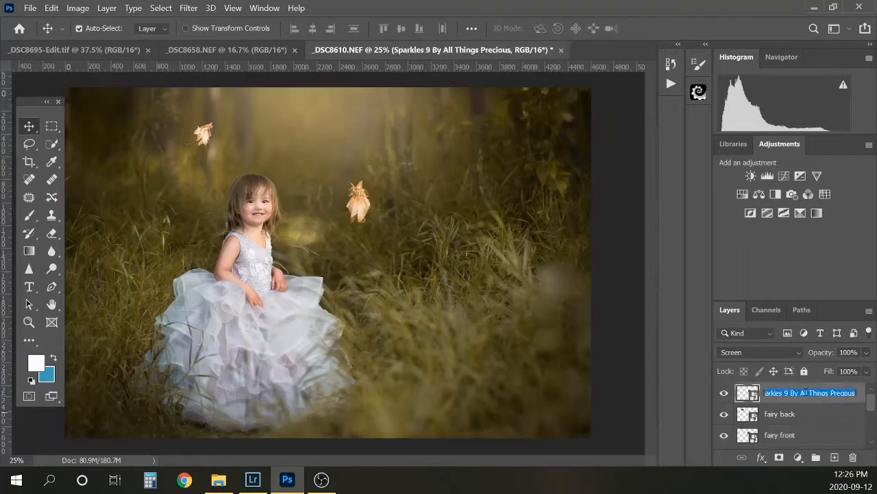
pyautogui.write('sparkles ')
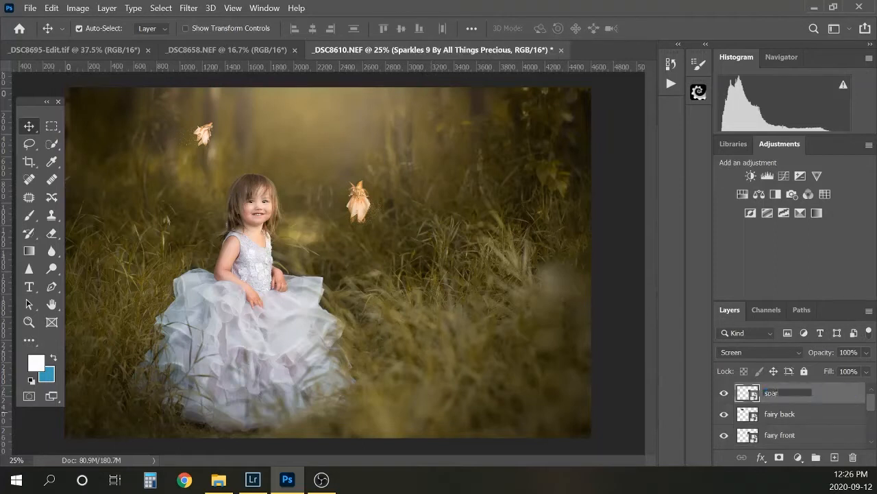
pyautogui.write('on front fairy')
pyautogui.press('Return')
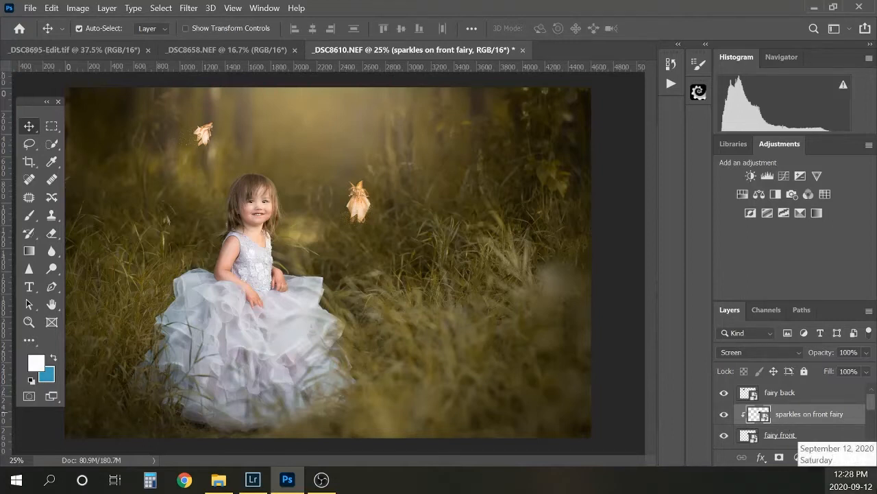
# - Examine both fairies and their sparkles up close, comparing their size and sharpness with the girl and the background
pyautogui.press('ctrl')
pyautogui.hotkey('ctrl', '-')
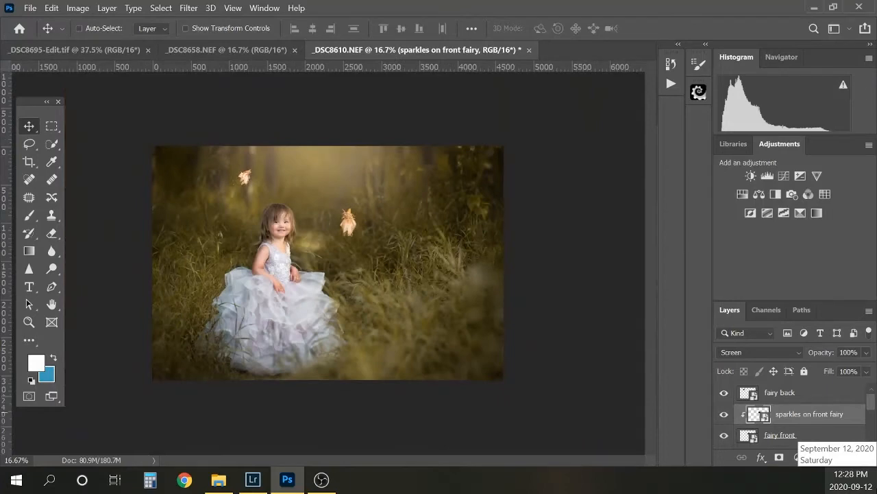
pyautogui.hotkey('ctrl', '+')
pyautogui.hotkey('ctrl', '+')
pyautogui.hotkey('ctrl', '+')
pyautogui.hotkey('ctrl', '+')
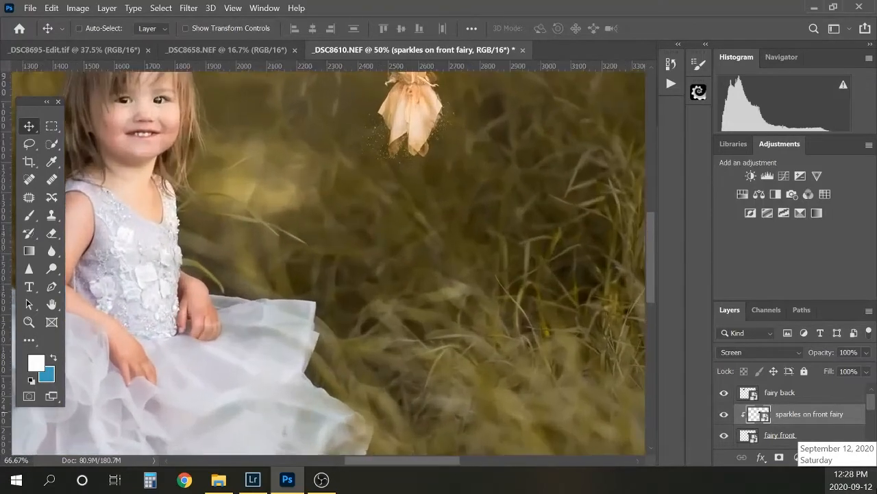
pyautogui.moveTo(442, 458); pyautogui.dragTo(388, 459)
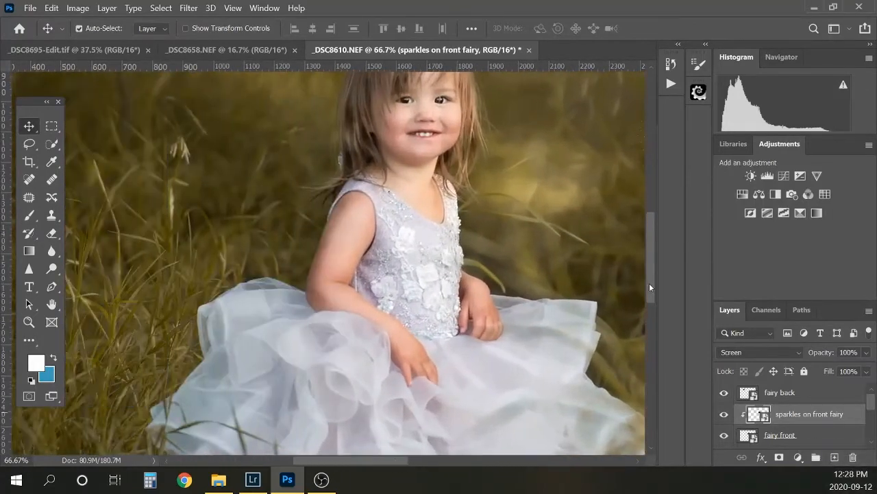
pyautogui.moveTo(649, 282); pyautogui.dragTo(654, 220)
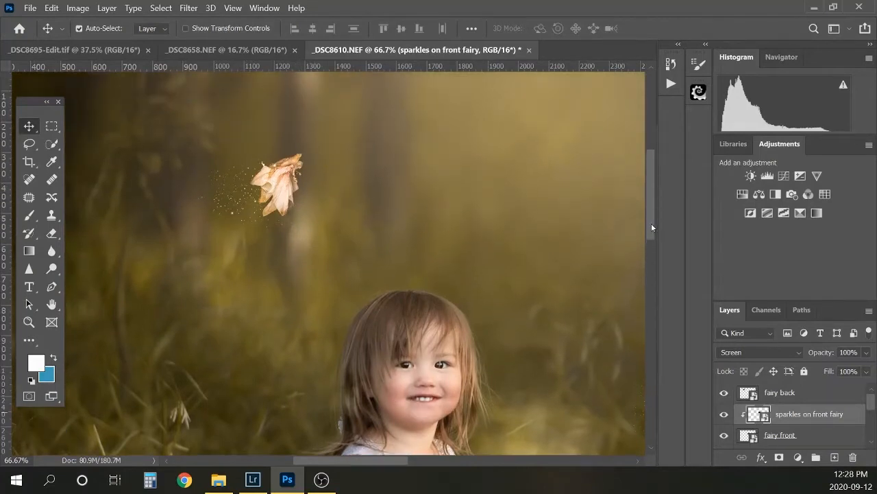
pyautogui.moveTo(652, 227); pyautogui.dragTo(651, 240)
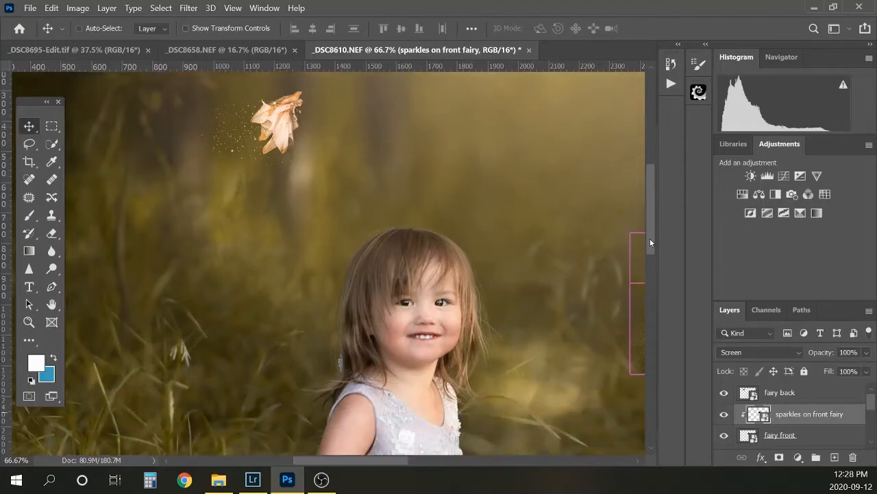
pyautogui.hotkey('ctrl', '-')
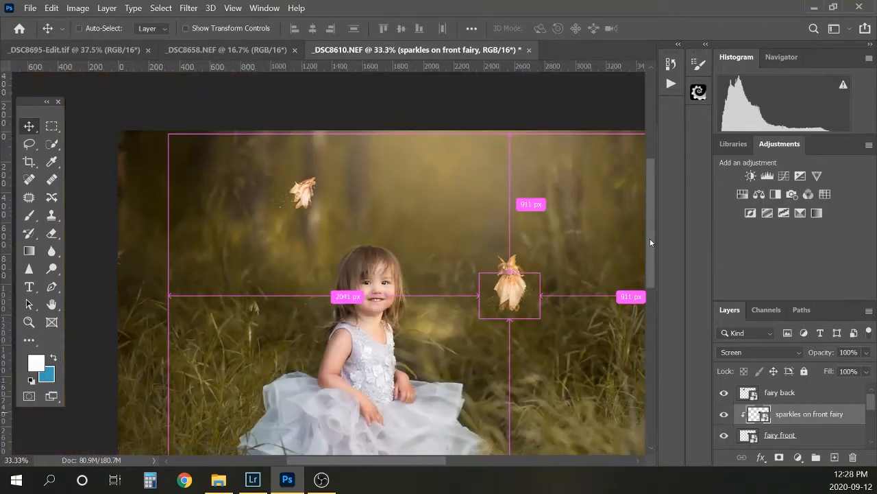
# - Scale the fairy back layer down slightly from its lower-left corner with Free Transform and apply it
pyautogui.click(305, 194)
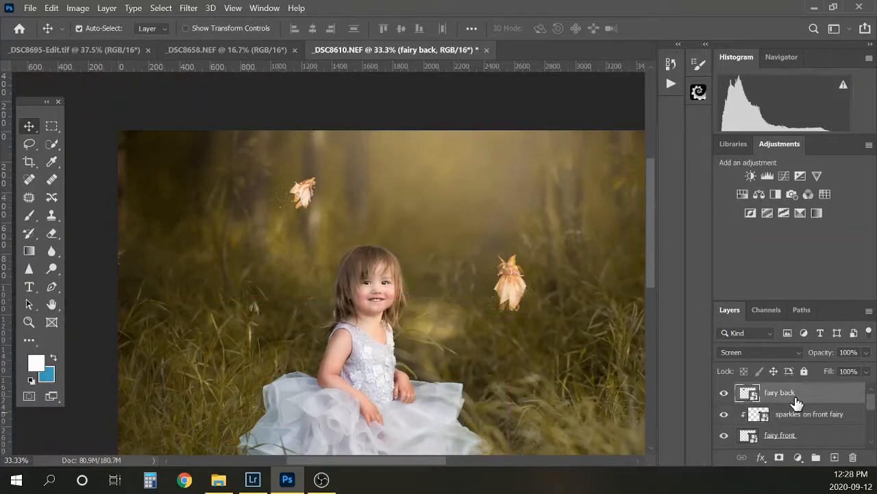
pyautogui.hotkey('ctrl', 't')
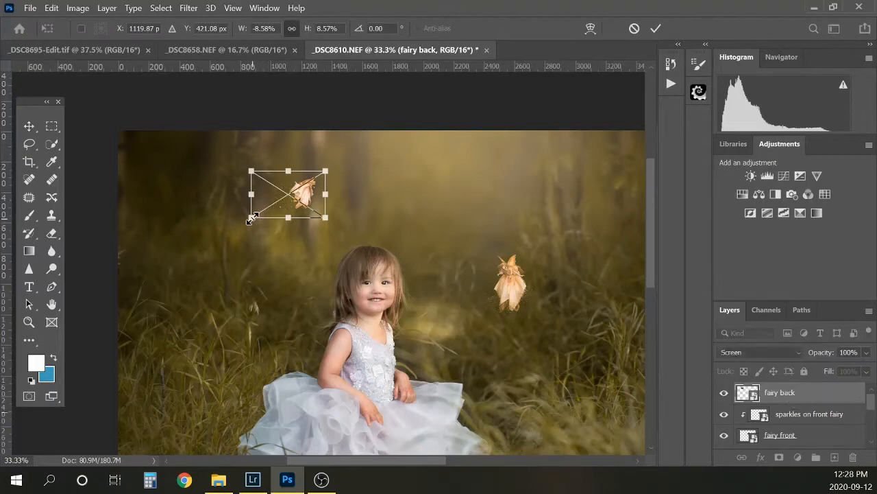
pyautogui.click(292, 28)
pyautogui.moveTo(251, 218); pyautogui.dragTo(264, 209)
pyautogui.press('Return')
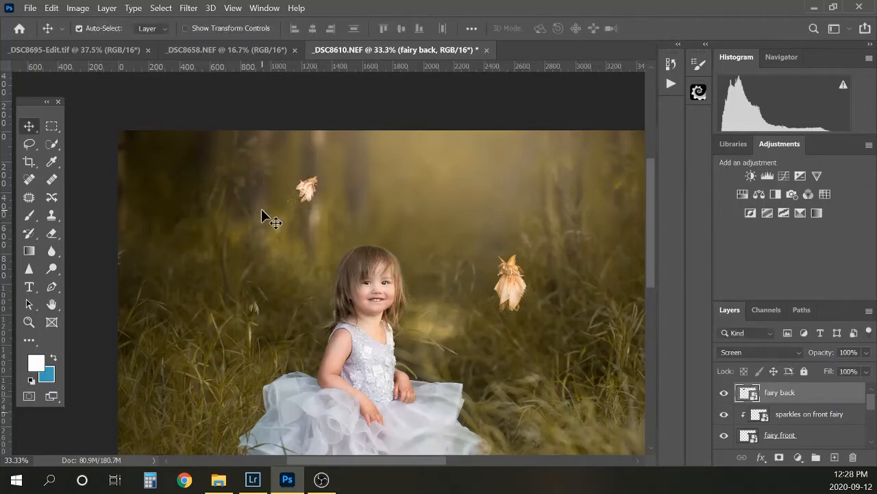
# - Apply a Gaussian Blur with a radius of 2.8 pixels to the fairy back layer
pyautogui.click(190, 8)
pyautogui.moveTo(228, 165)
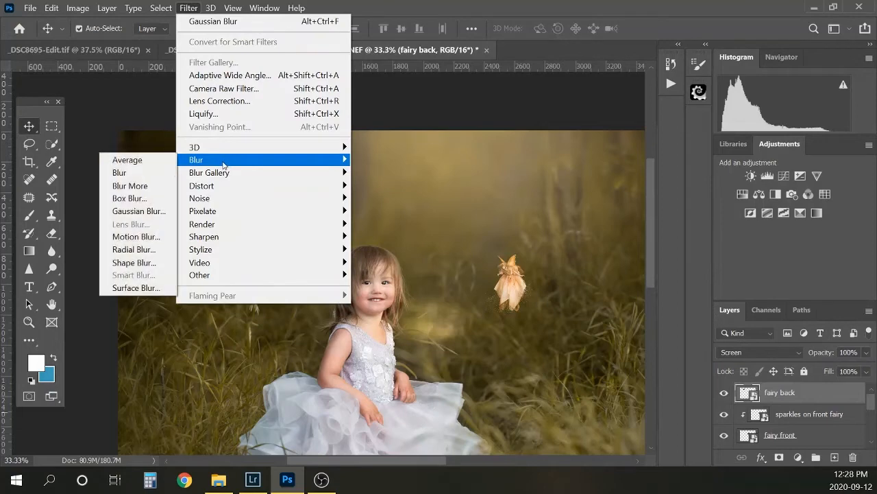
pyautogui.click(155, 212)
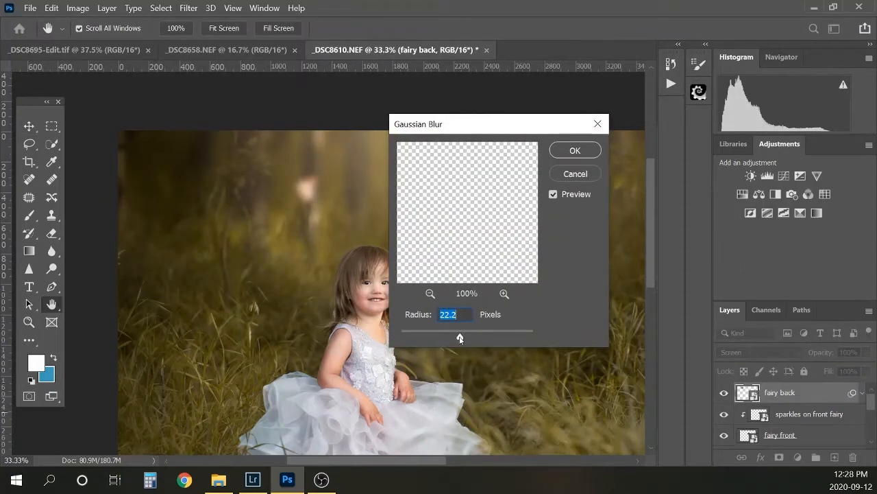
pyautogui.moveTo(460, 338); pyautogui.dragTo(431, 336)
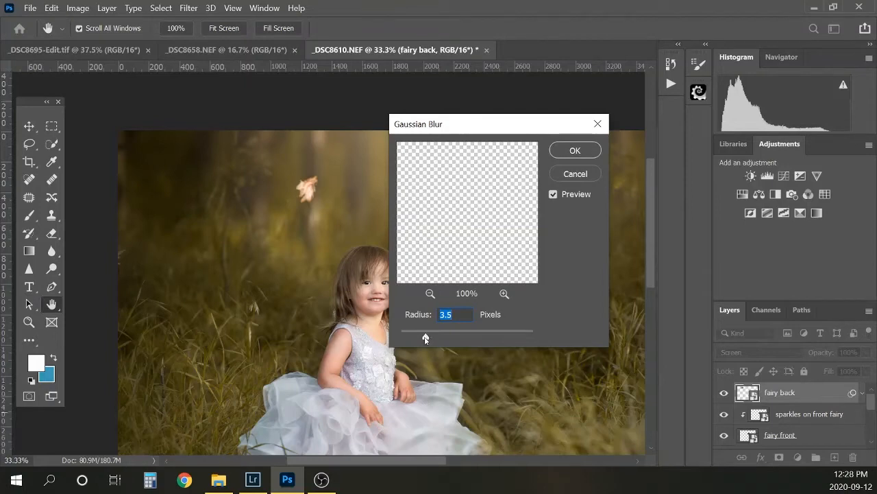
pyautogui.moveTo(425, 337); pyautogui.dragTo(424, 334)
pyautogui.click(576, 150)
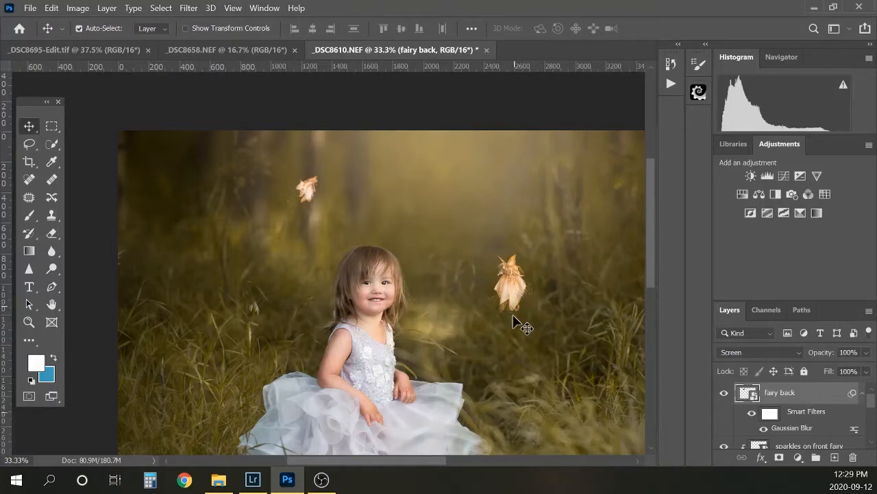
# - Apply a Gaussian Blur with a radius of 1 pixel to the fairy front layer
pyautogui.scroll(-3, 857, 415)
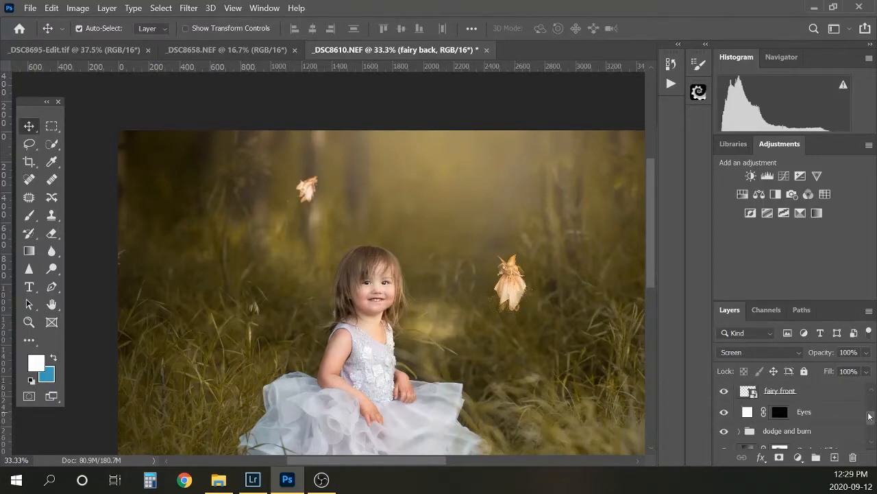
pyautogui.scroll(2, 850, 403)
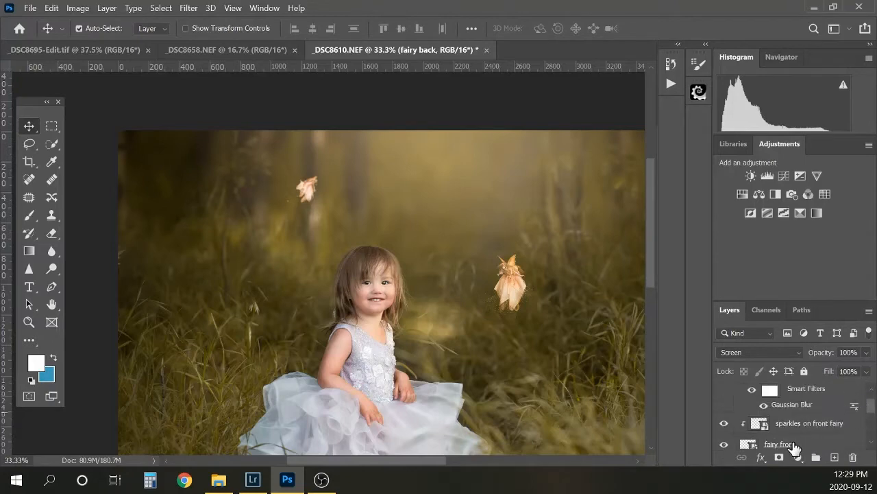
pyautogui.click(795, 442)
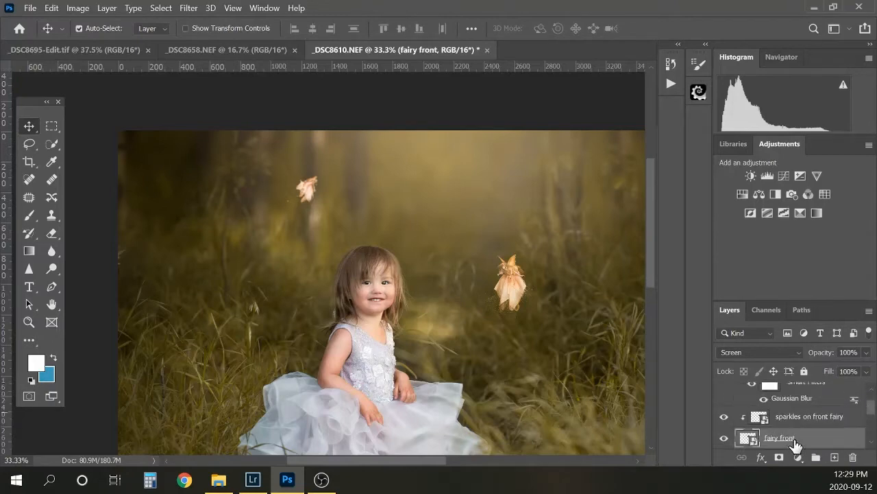
pyautogui.click(190, 9)
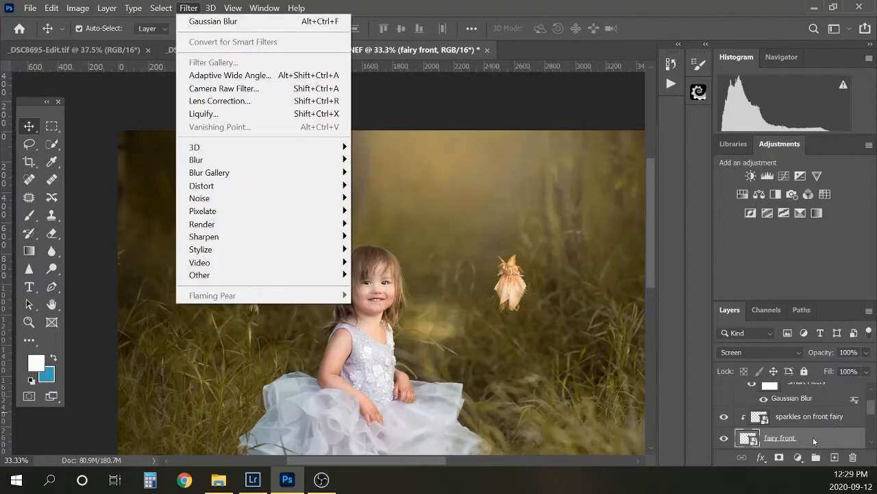
pyautogui.moveTo(209, 162)
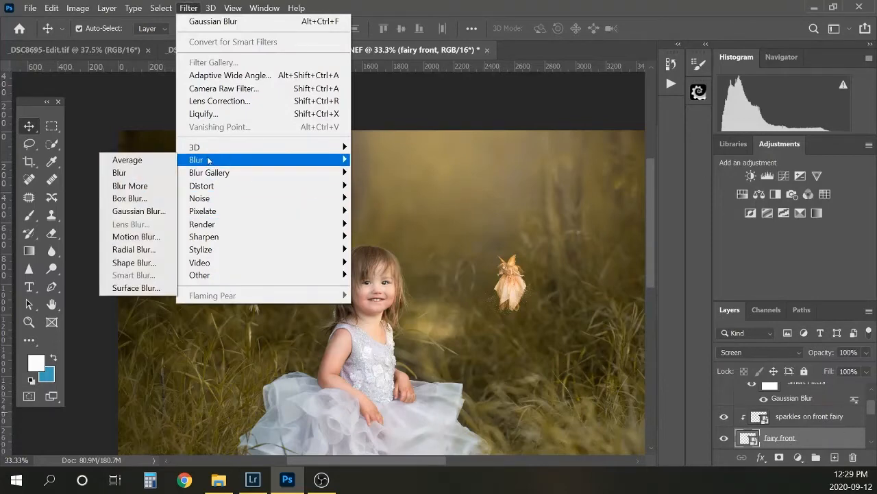
pyautogui.click(137, 212)
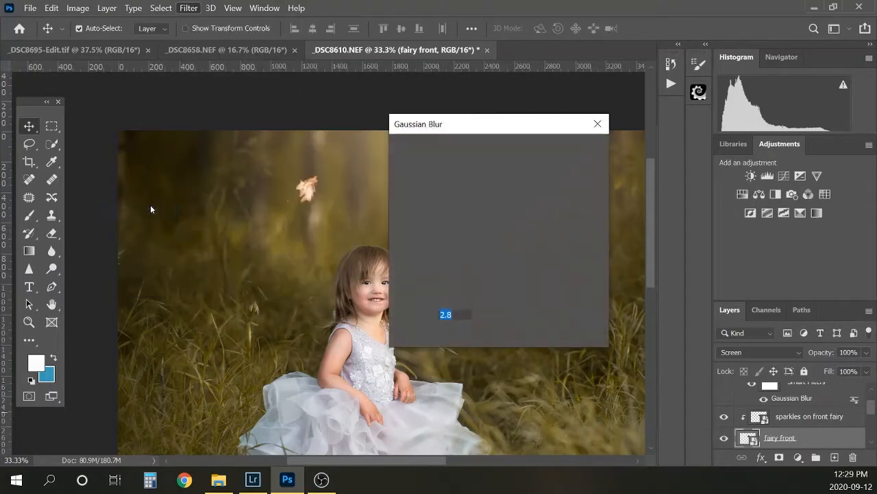
pyautogui.moveTo(500, 126); pyautogui.dragTo(665, 101)
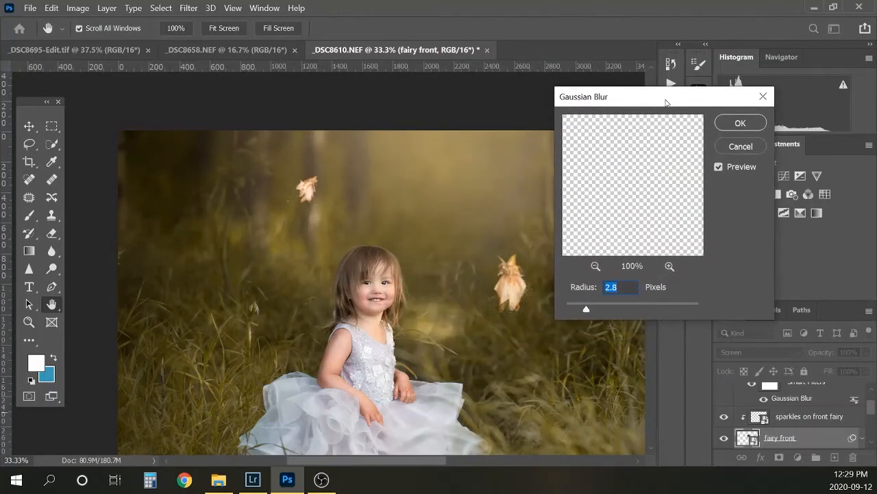
pyautogui.click(574, 309)
pyautogui.write('1')
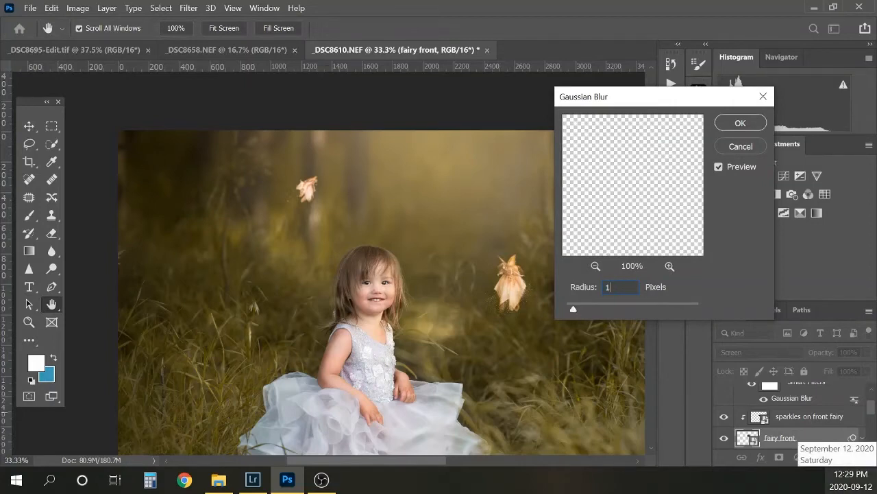
pyautogui.click(749, 123)
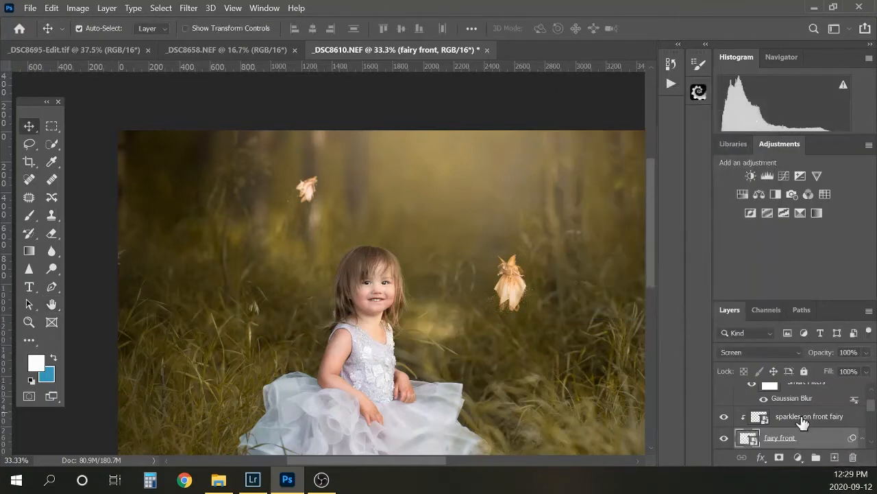
# - Apply a Gaussian Blur with a radius of 1.0 pixel to the sparkles on front fairy layer
pyautogui.click(800, 421)
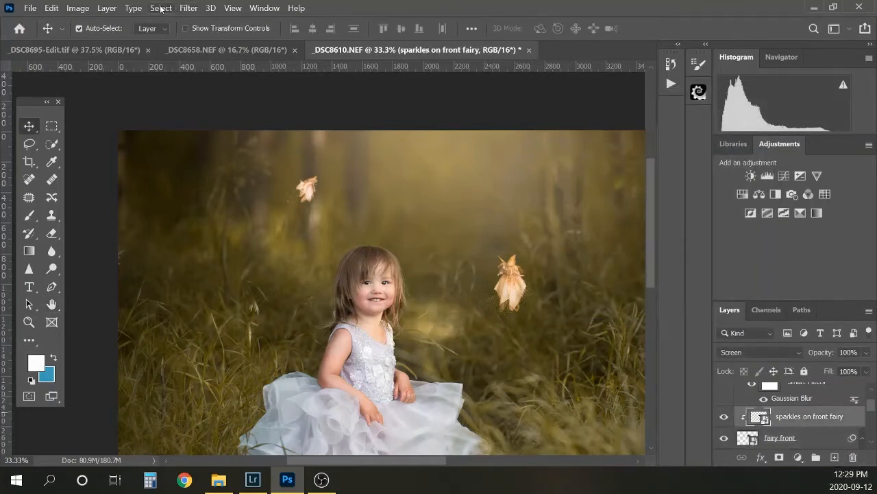
pyautogui.click(190, 8)
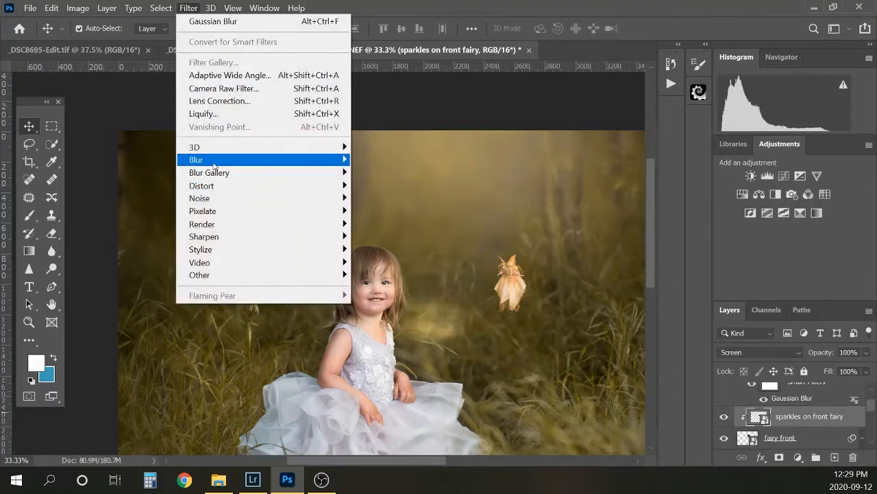
pyautogui.moveTo(199, 160)
pyautogui.click(148, 214)
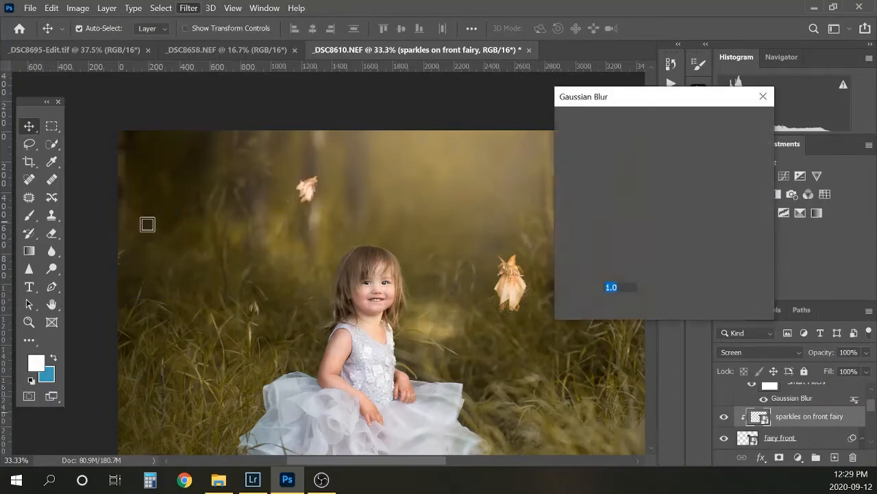
pyautogui.click(739, 123)
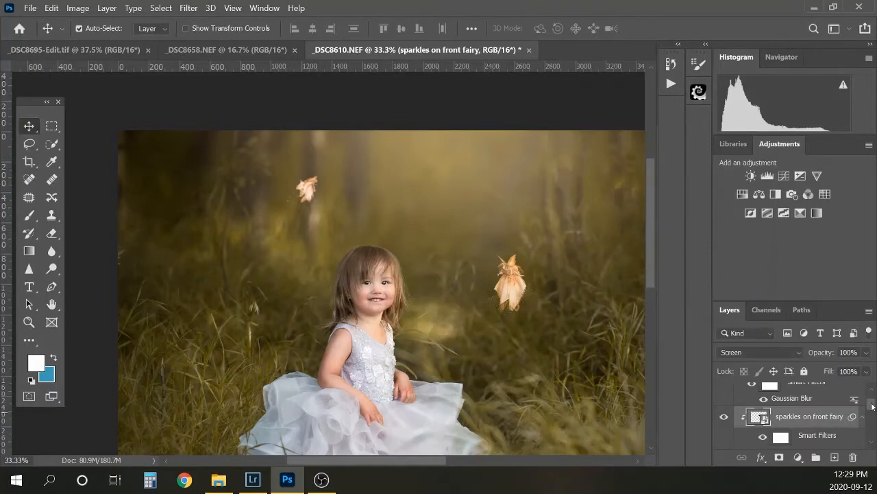
# - Add a Curves adjustment layer above the fairy back layer and clip it to that layer
pyautogui.moveTo(872, 404); pyautogui.dragTo(871, 399)
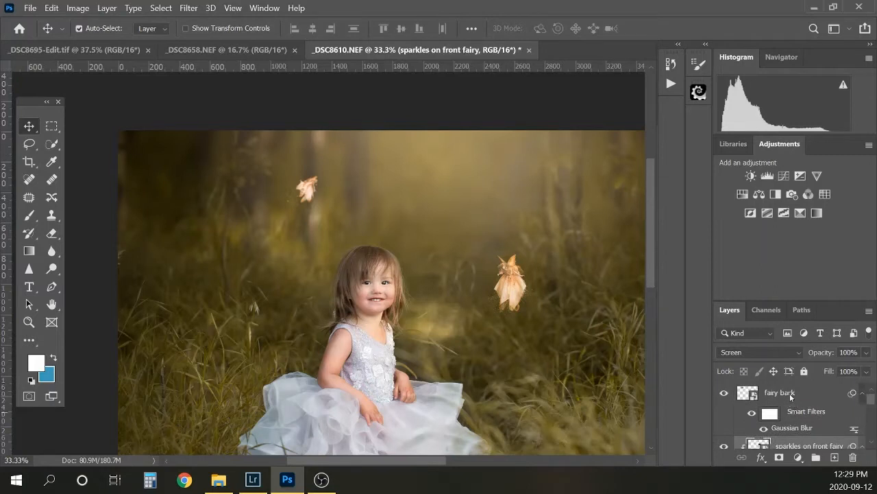
pyautogui.click(791, 397)
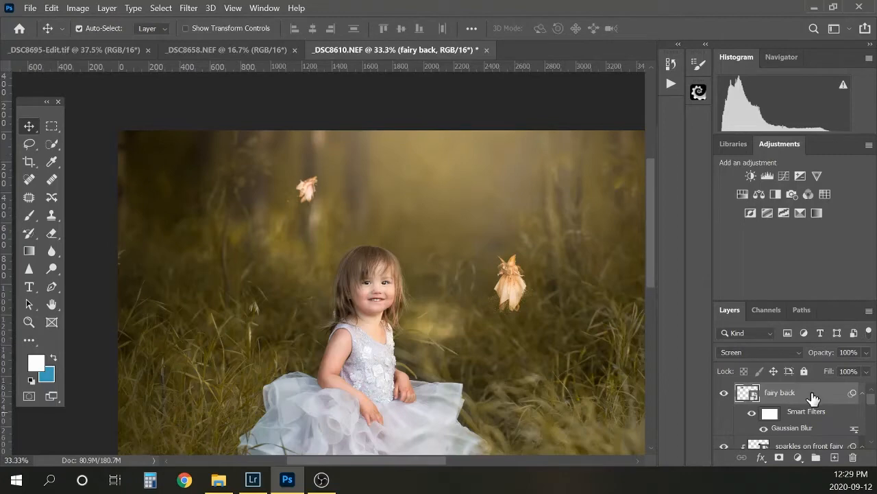
pyautogui.click(798, 457)
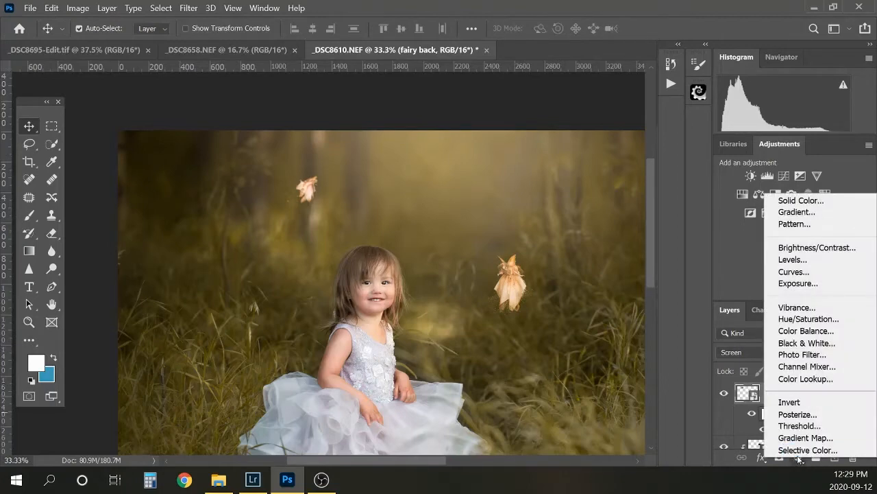
pyautogui.click(793, 271)
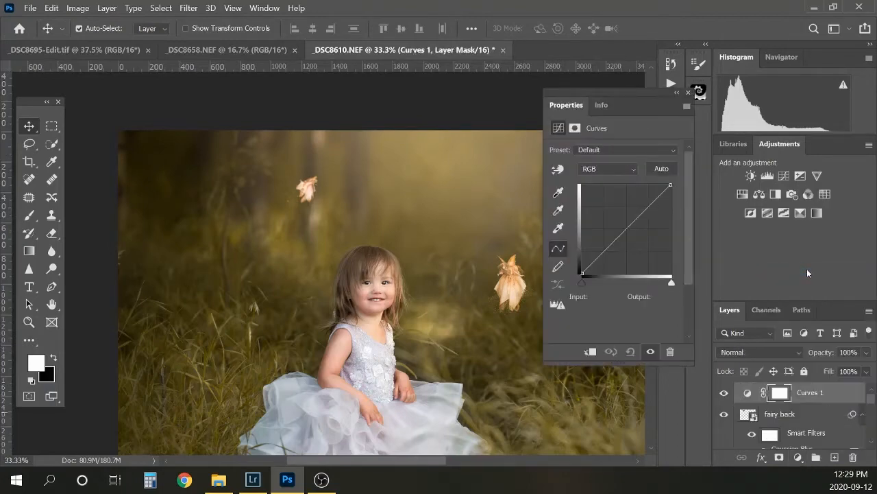
pyautogui.rightClick(816, 396)
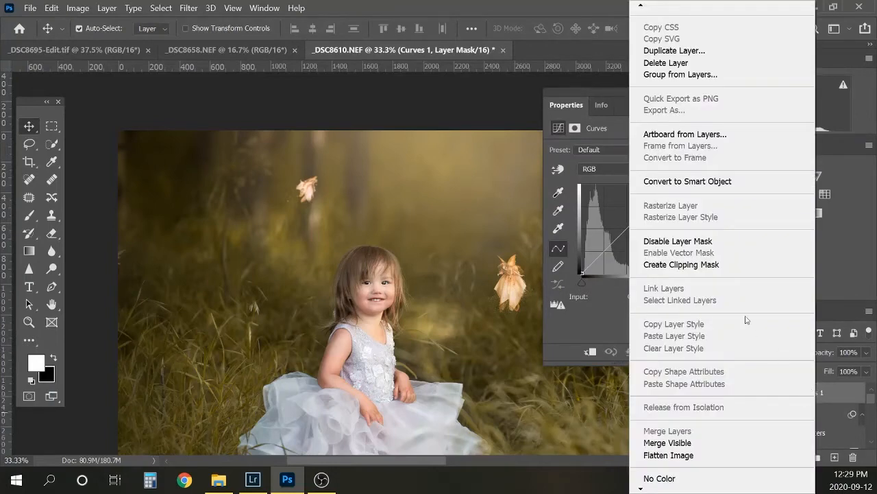
pyautogui.click(712, 264)
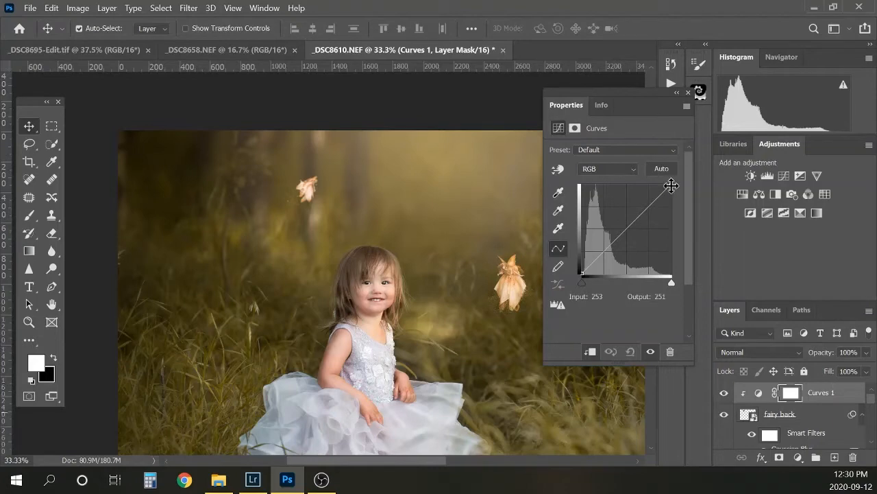
# - Darken the fairy back with Curves by lowering the white point and the midtones near input 138 and moving the black point to input 8
pyautogui.moveTo(669, 185); pyautogui.dragTo(672, 189)
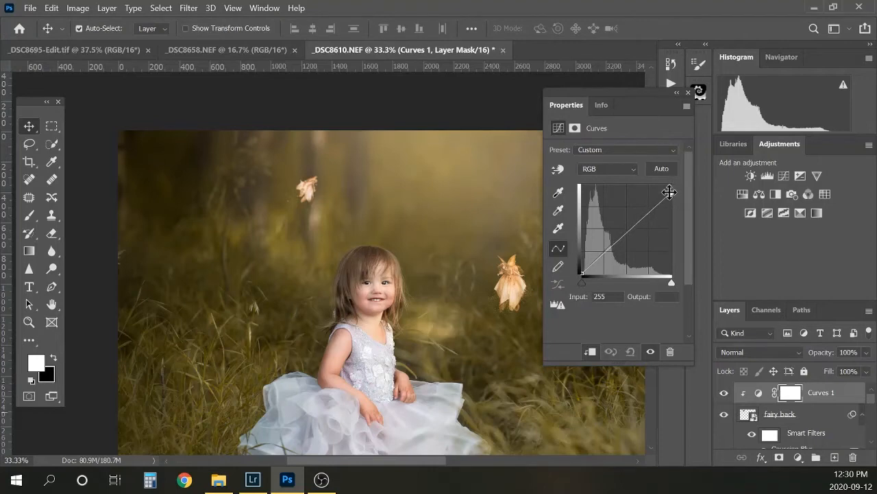
pyautogui.click(628, 235)
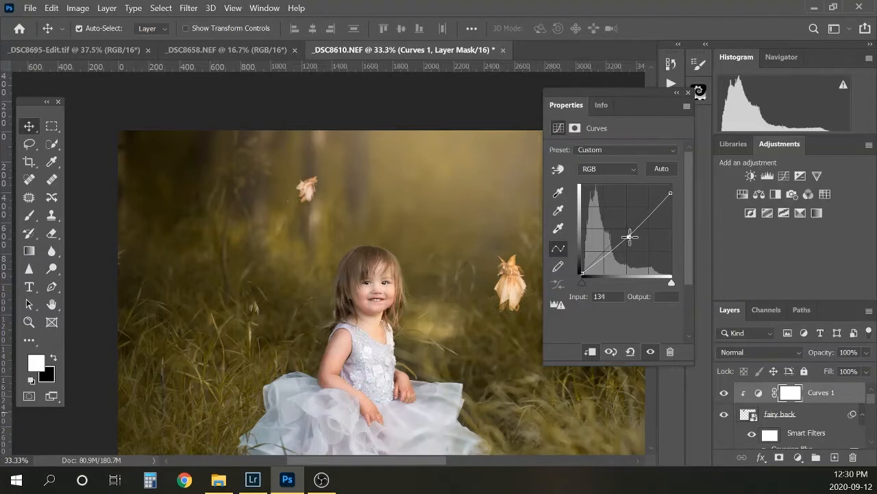
pyautogui.moveTo(628, 234); pyautogui.dragTo(630, 239)
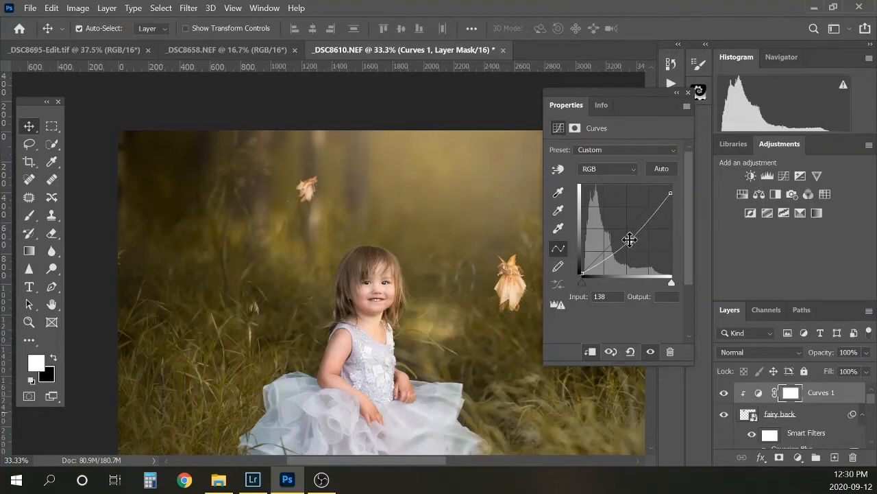
pyautogui.click(583, 281)
pyautogui.moveTo(583, 282)
pyautogui.mouseDown()
pyautogui.moveTo(610, 282)
pyautogui.moveTo(579, 280)
pyautogui.mouseUp()
pyautogui.click(724, 394)
pyautogui.click(724, 393)
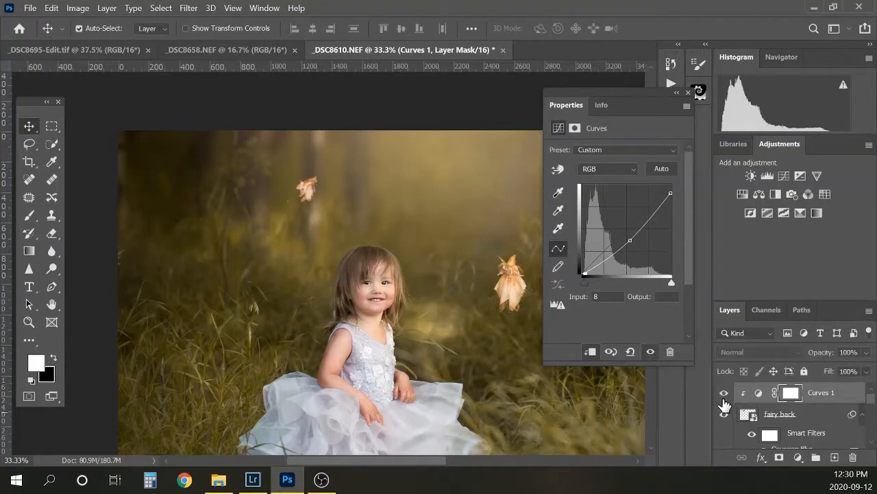
pyautogui.click(688, 93)
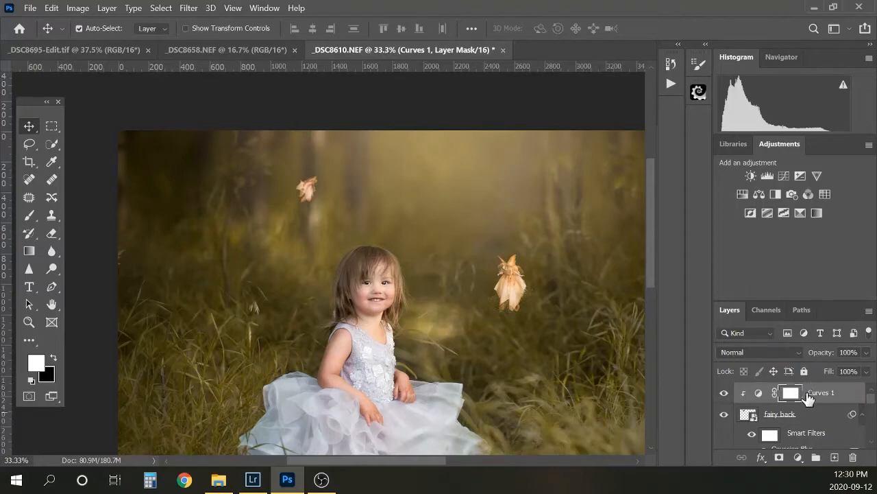
# - Set the Curves 1 layer's blend mode to Luminosity and compare the fairy with and without the adjustment
pyautogui.click(762, 350)
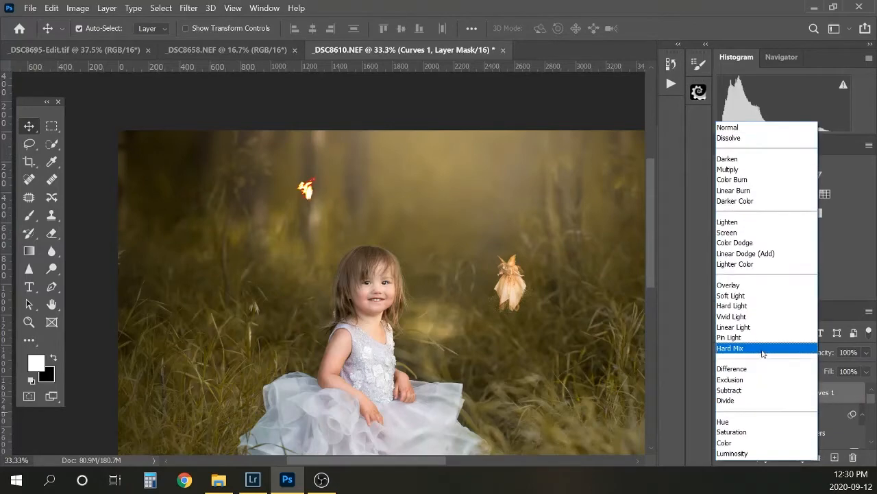
pyautogui.click(739, 453)
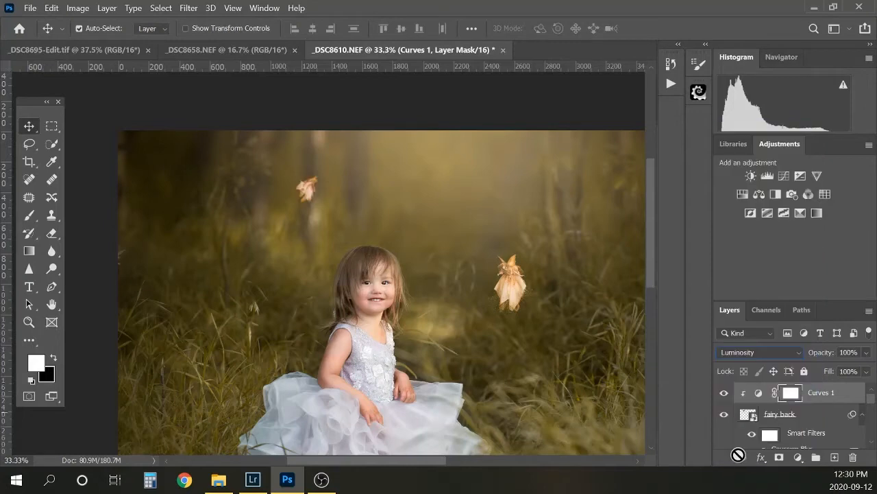
pyautogui.click(724, 395)
pyautogui.click(725, 394)
pyautogui.click(776, 352)
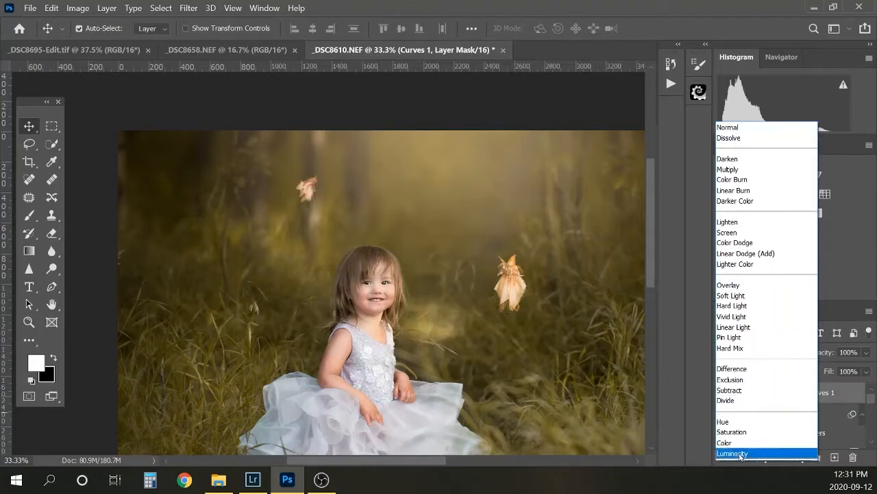
pyautogui.click(732, 453)
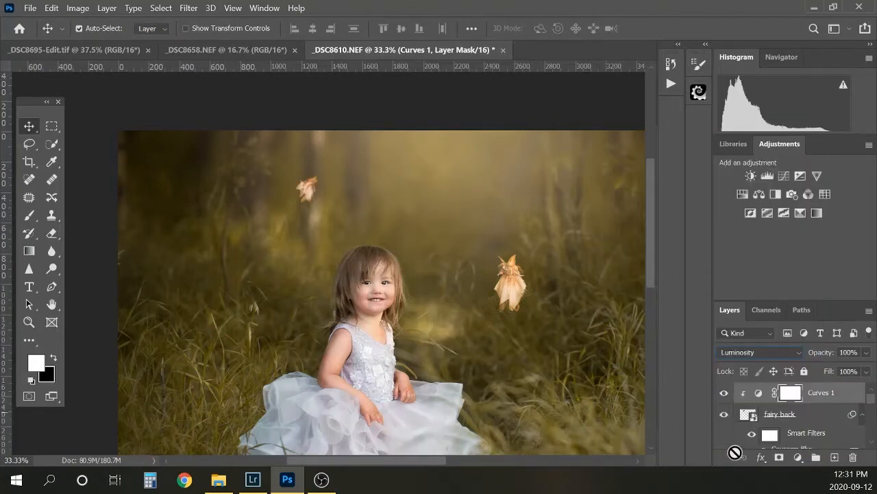
# - Reshape Curves 1 by returning the black point to the corner, raising the midpoint at input 126 and lowering the white point further
pyautogui.click(760, 396)
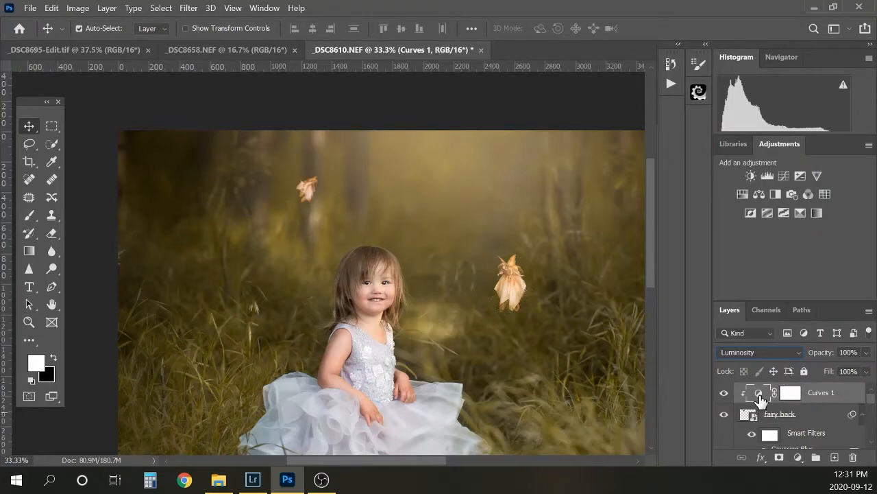
pyautogui.doubleClick(759, 396)
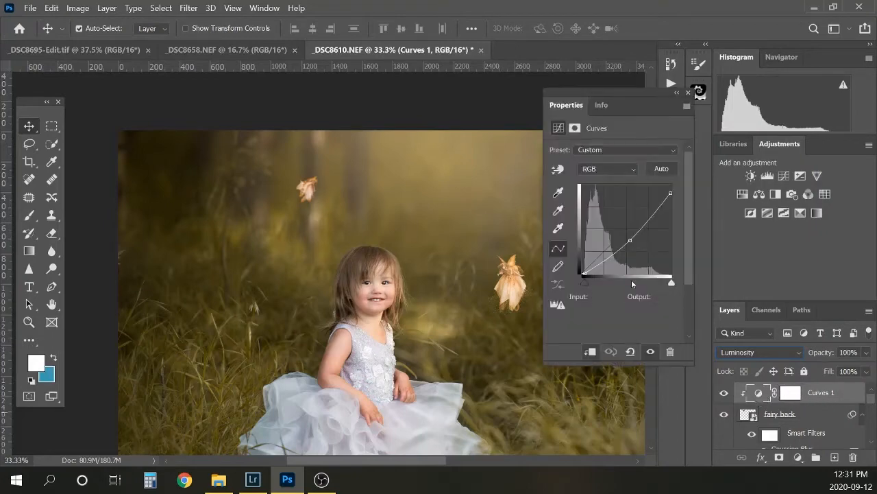
pyautogui.click(577, 274)
pyautogui.moveTo(626, 239); pyautogui.dragTo(626, 235)
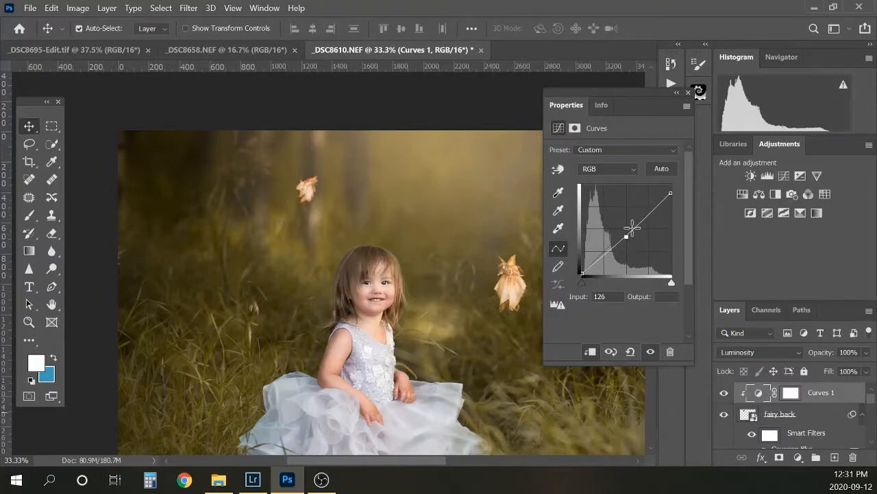
pyautogui.moveTo(671, 192); pyautogui.dragTo(671, 202)
pyautogui.click(688, 94)
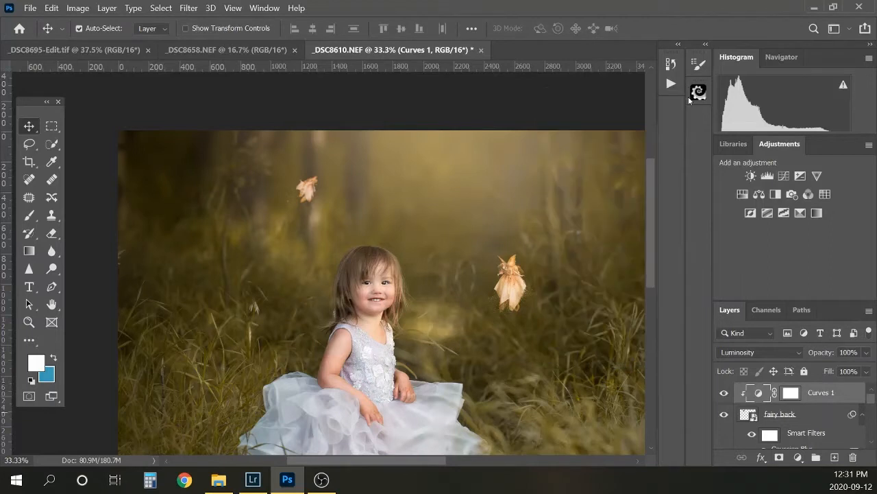
pyautogui.click(725, 397)
pyautogui.click(724, 396)
# - Add a Color Balance adjustment layer above Curves 1 and clip it to the fairy back layer
pyautogui.click(798, 457)
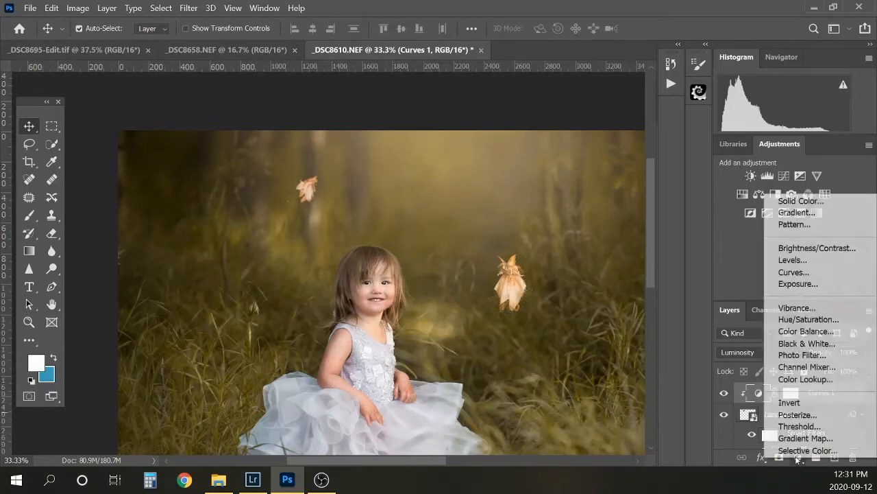
pyautogui.click(818, 334)
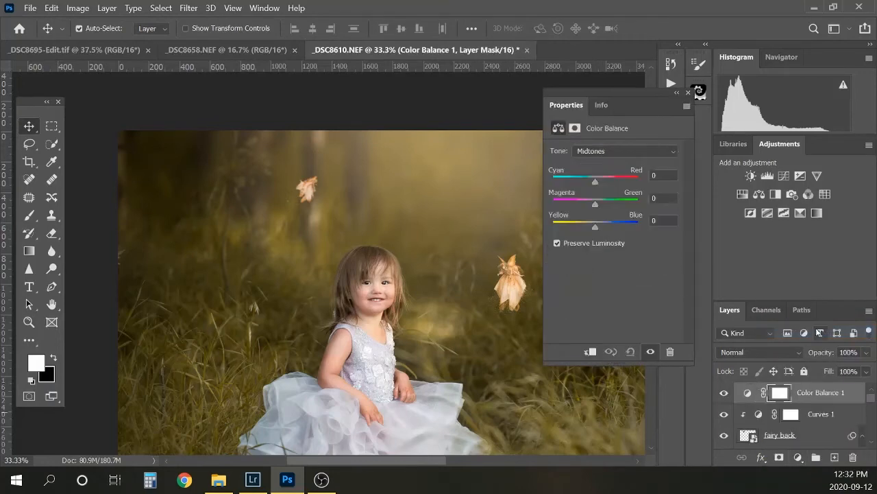
pyautogui.rightClick(816, 393)
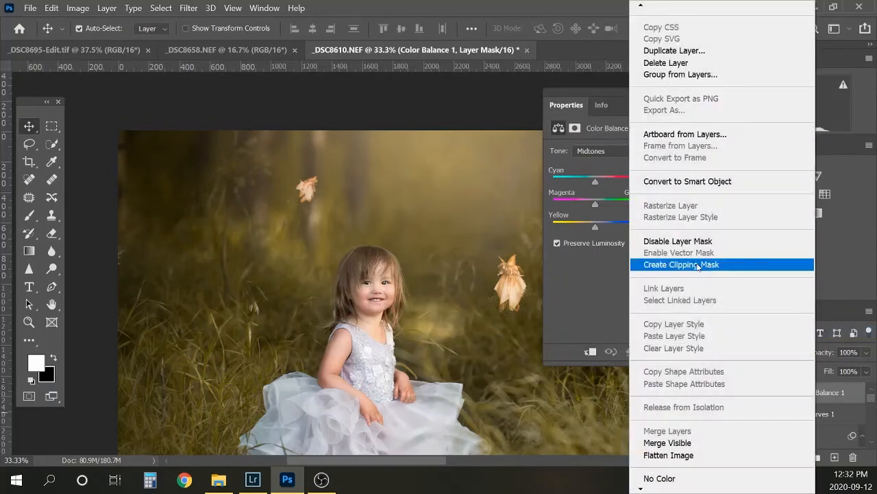
pyautogui.click(699, 265)
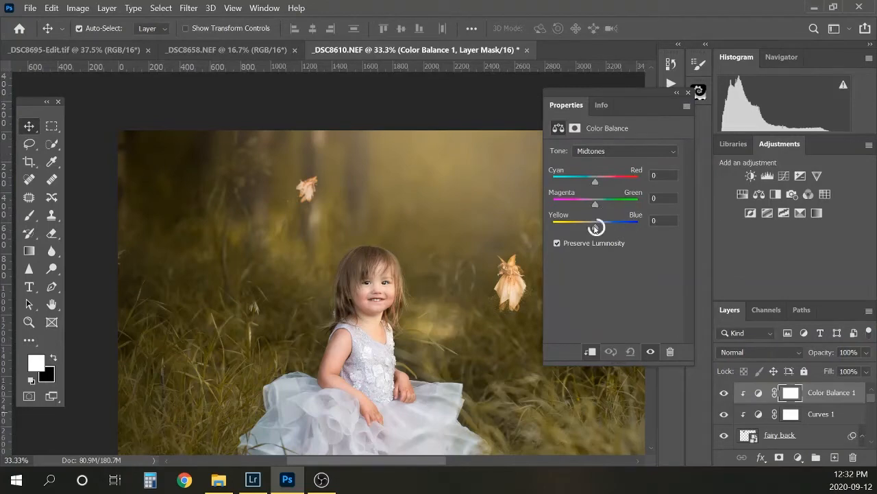
# - Set the Color Balance midtones to Cyan-Red -12, Magenta-Green +6 and Yellow-Blue +4, and compare with the adjustment hidden
pyautogui.moveTo(594, 227)
pyautogui.mouseDown()
pyautogui.moveTo(606, 227)
pyautogui.moveTo(597, 228)
pyautogui.mouseUp()
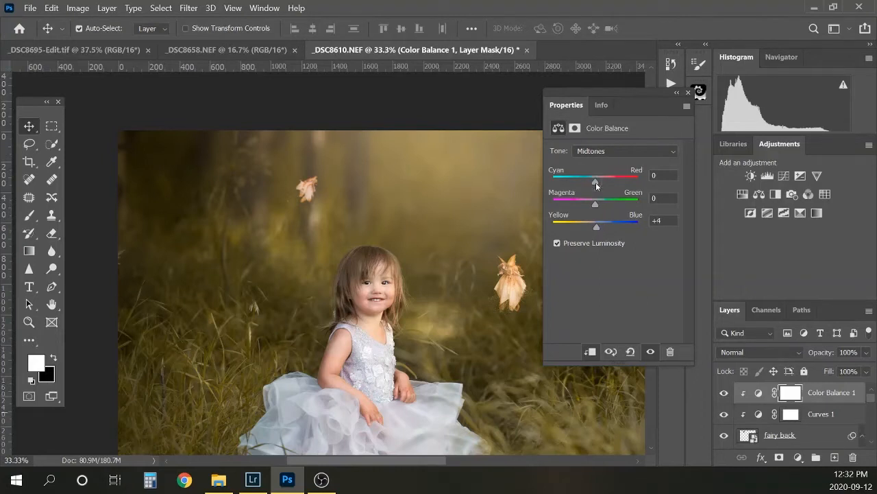
pyautogui.moveTo(596, 185); pyautogui.dragTo(590, 186)
pyautogui.moveTo(594, 206); pyautogui.dragTo(596, 205)
pyautogui.click(725, 393)
pyautogui.click(724, 394)
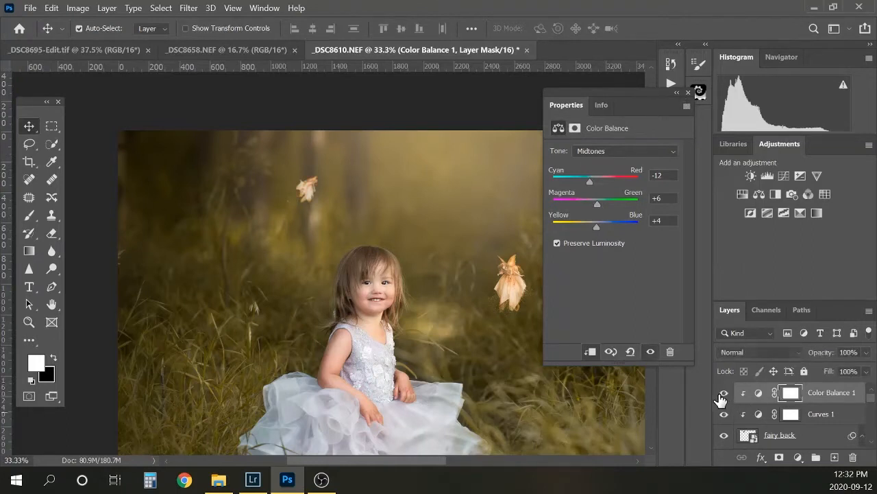
# - Reduce the midtone shift to Magenta-Green +2 and Cyan-Red -10, and compare the fairy before and after the color balance
pyautogui.moveTo(667, 198); pyautogui.dragTo(630, 202)
pyautogui.write('2')
pyautogui.moveTo(662, 176); pyautogui.dragTo(636, 176)
pyautogui.write('10')
pyautogui.press('BackSpace')
pyautogui.press('BackSpace')
pyautogui.write('-10')
pyautogui.click(723, 396)
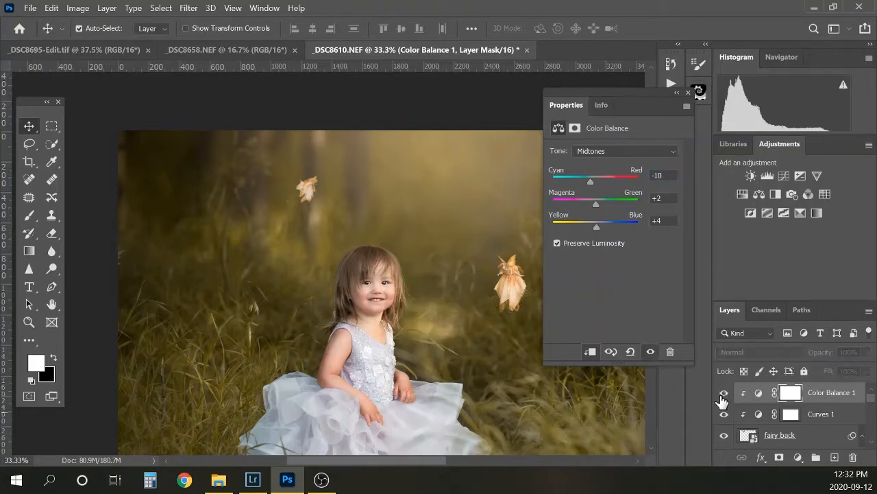
pyautogui.click(723, 396)
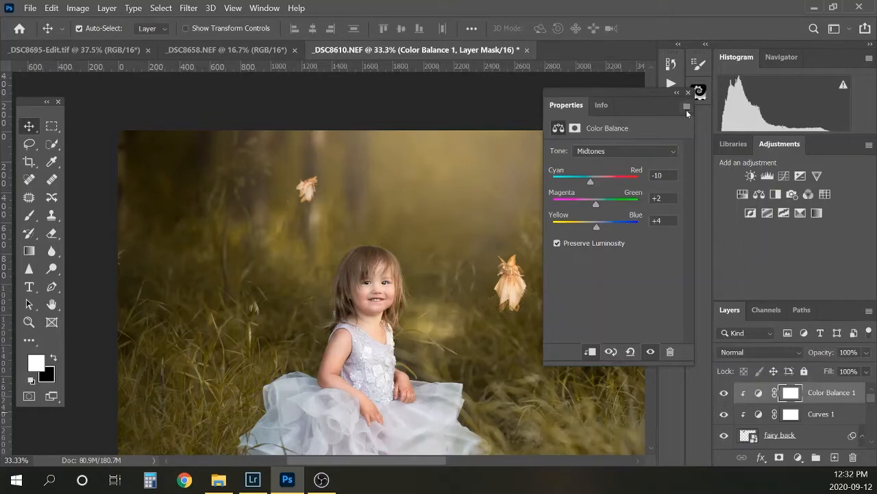
pyautogui.click(687, 92)
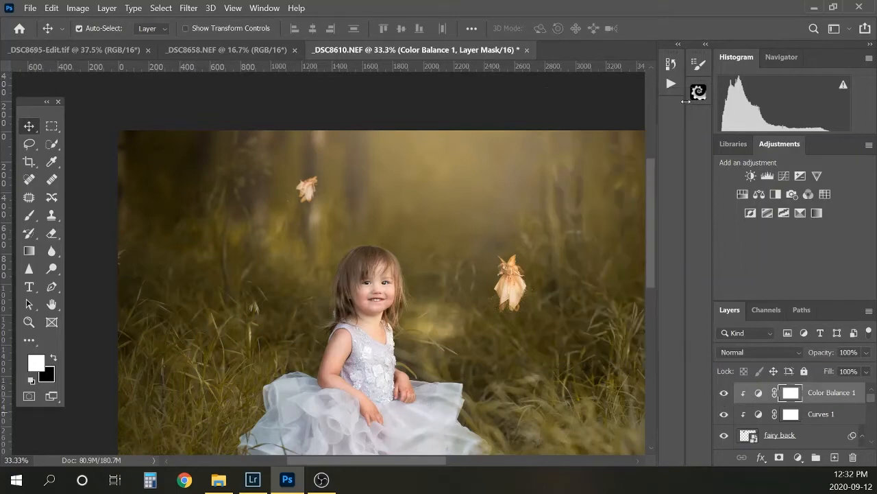
# - Set the Color Balance midtones' Cyan-Red value to -5 and compare the whole image with the adjustment hidden and shown
pyautogui.press('ctrl')
pyautogui.hotkey('ctrl', '-')
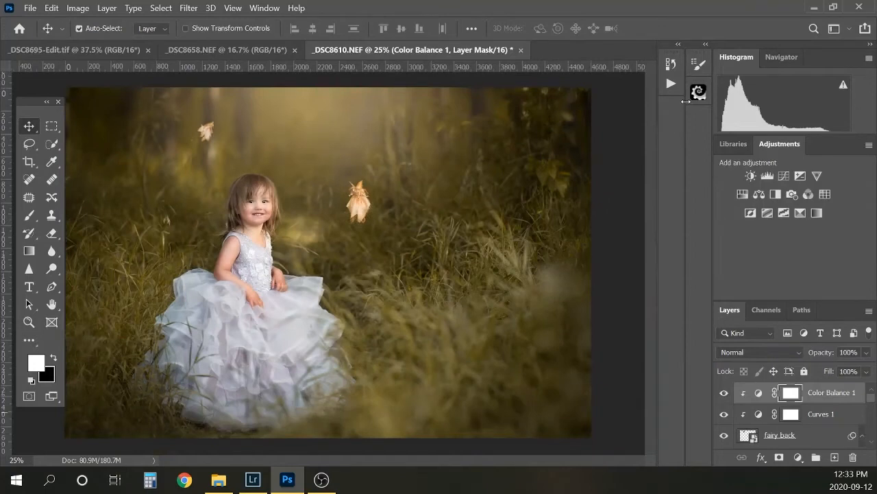
pyautogui.click(724, 394)
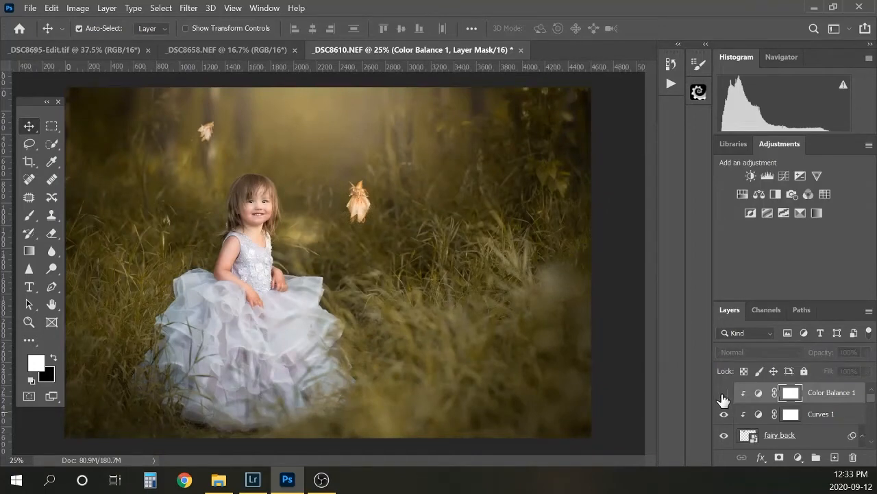
pyautogui.click(723, 395)
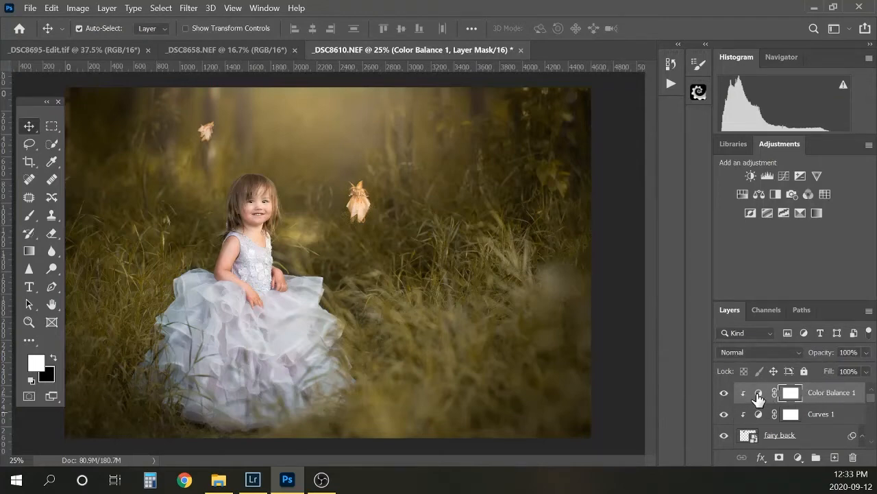
pyautogui.doubleClick(758, 394)
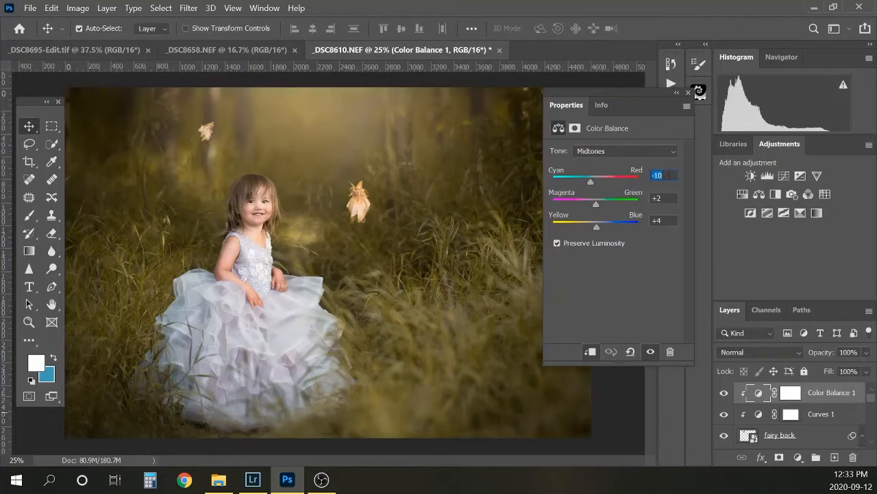
pyautogui.write('-5')
pyautogui.click(688, 93)
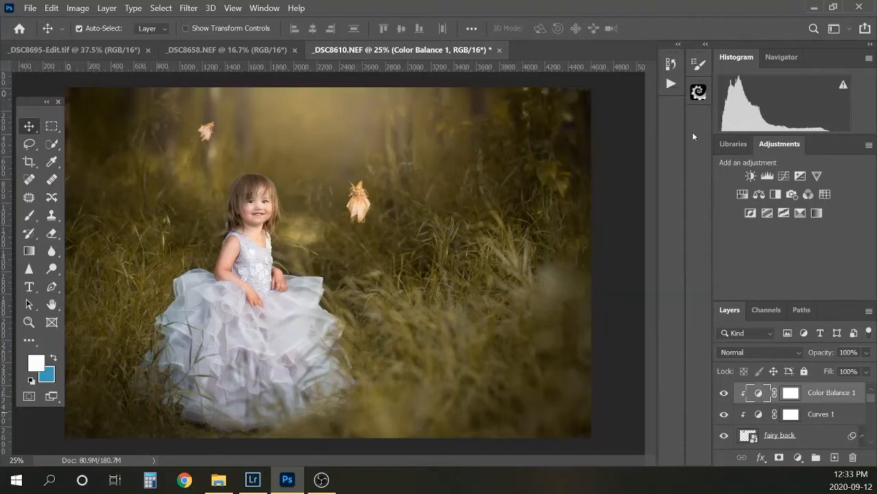
pyautogui.click(725, 392)
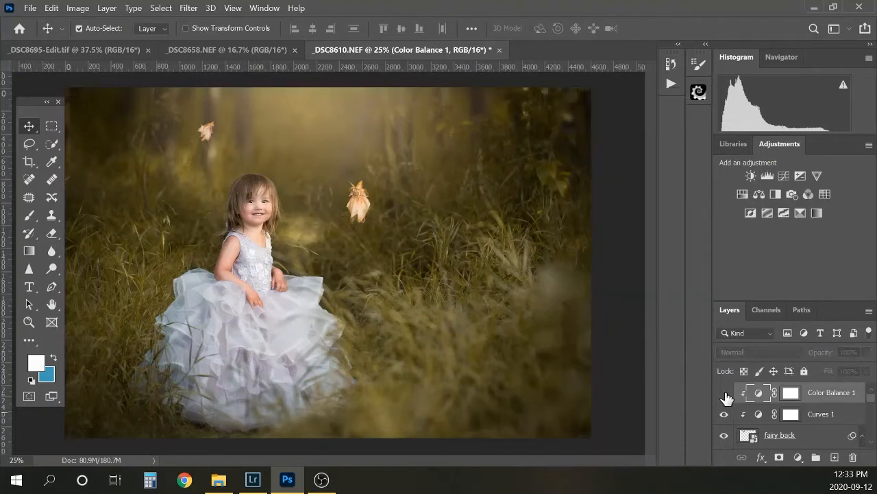
pyautogui.click(725, 392)
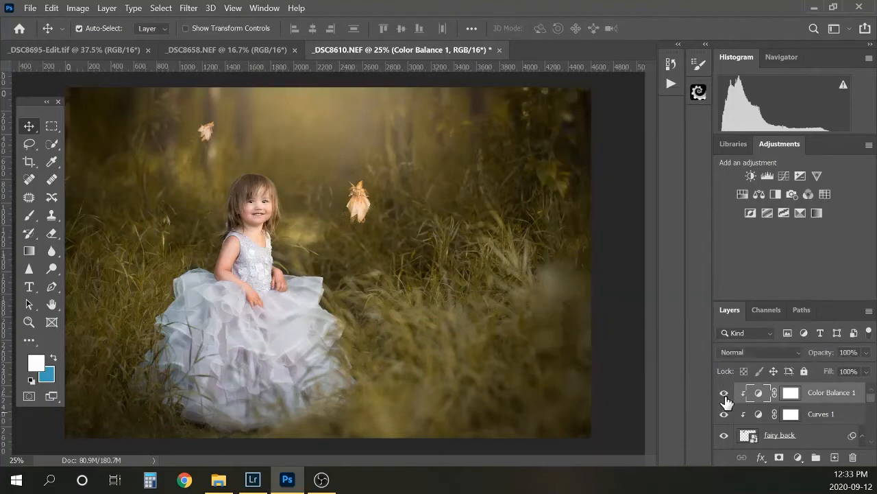
# - Duplicate the Color Balance 1 and Curves 1 adjustments together and move both copies beneath Curves 1, directly above fairy back
pyautogui.click(829, 416)
pyautogui.click(840, 398)
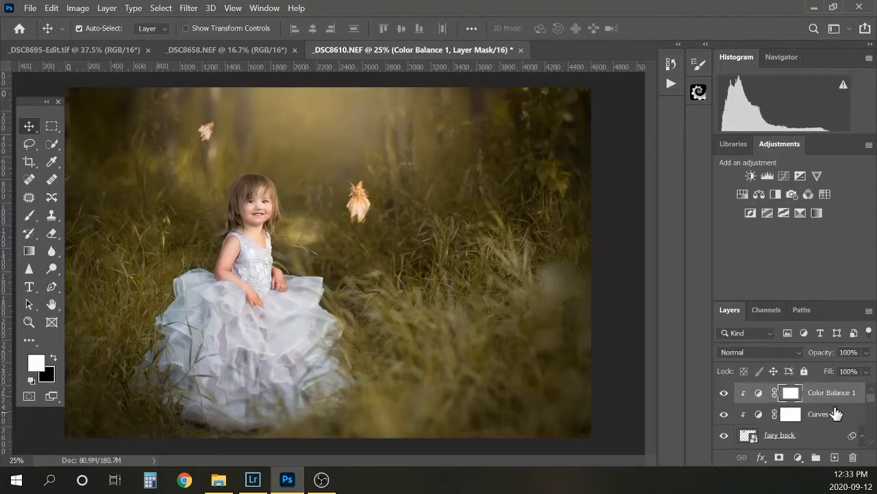
pyautogui.keyDown('shift'); pyautogui.click(836, 415); pyautogui.keyUp('shift')
pyautogui.moveTo(836, 415); pyautogui.dragTo(835, 456)
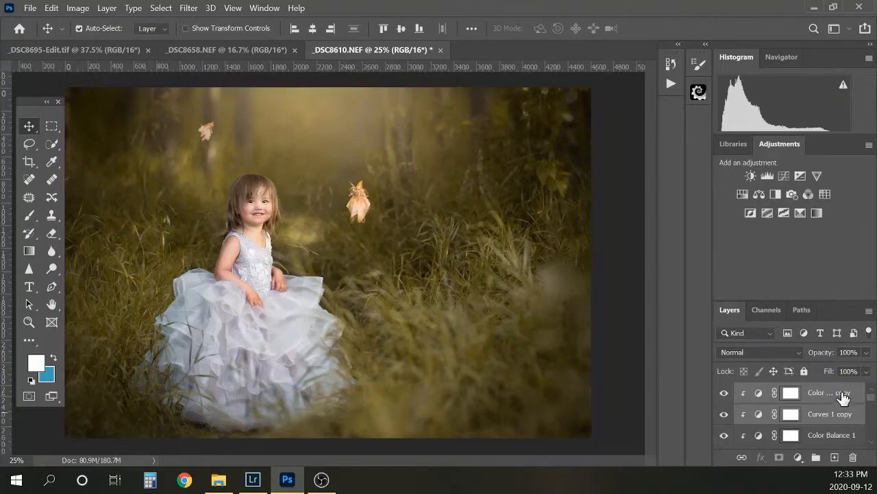
pyautogui.moveTo(842, 394); pyautogui.dragTo(846, 441)
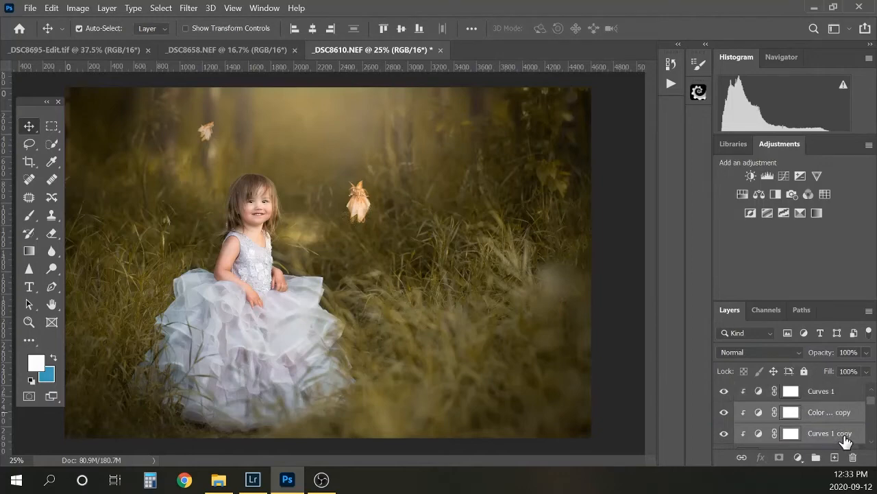
# - Duplicate both copied adjustments again, place the new pair directly above sparkles on front fairy, and clip them to the fairy front layers
pyautogui.moveTo(870, 401); pyautogui.dragTo(871, 399)
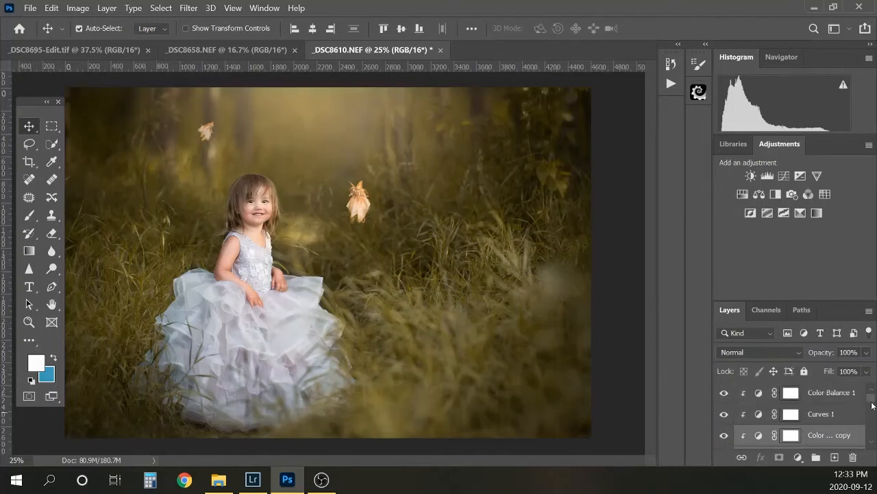
pyautogui.click(874, 410)
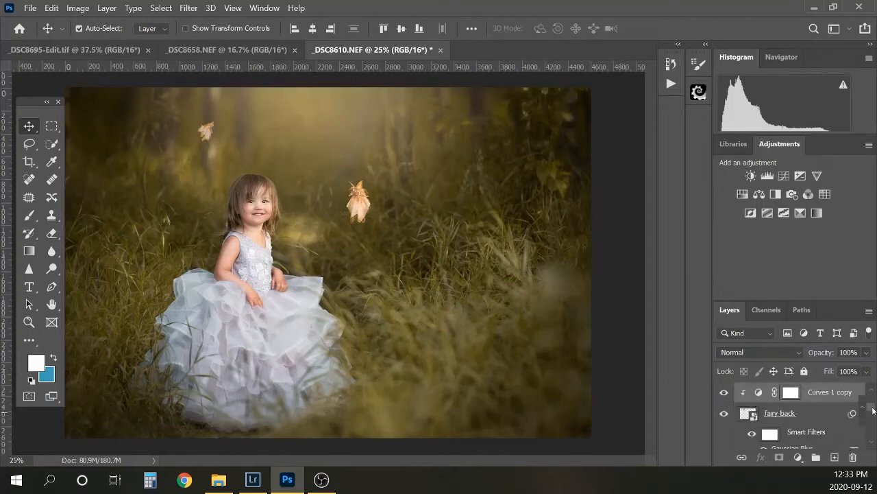
pyautogui.moveTo(873, 409); pyautogui.dragTo(874, 406)
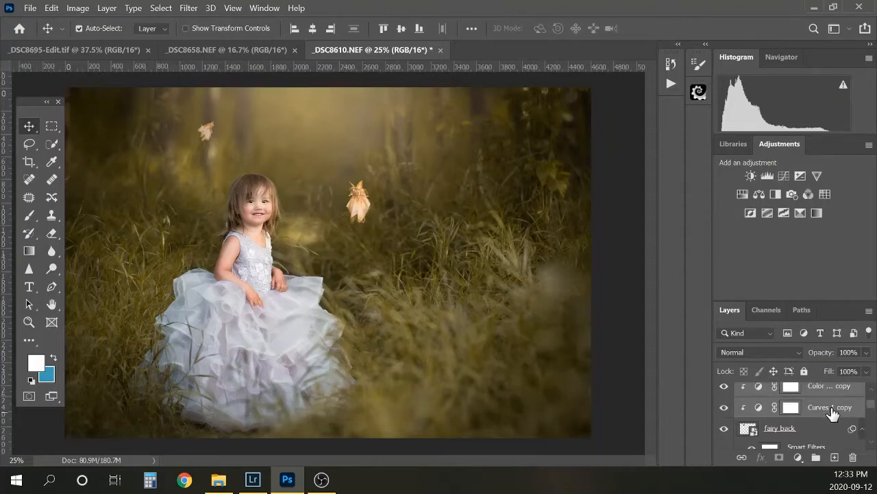
pyautogui.moveTo(833, 412); pyautogui.dragTo(831, 444)
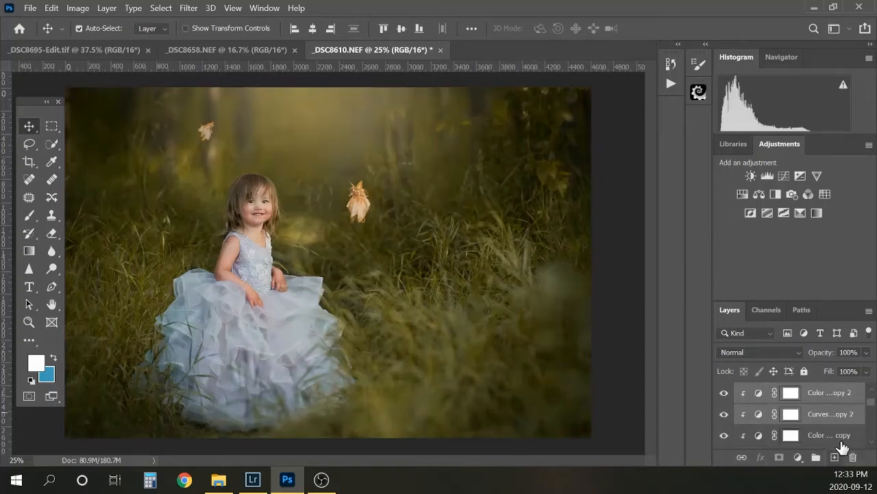
pyautogui.moveTo(869, 402); pyautogui.dragTo(869, 404)
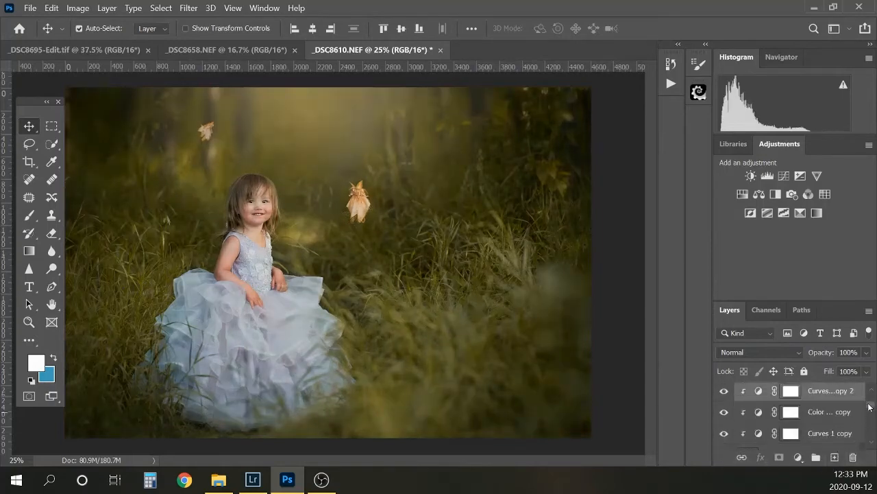
pyautogui.moveTo(826, 300); pyautogui.dragTo(822, 224)
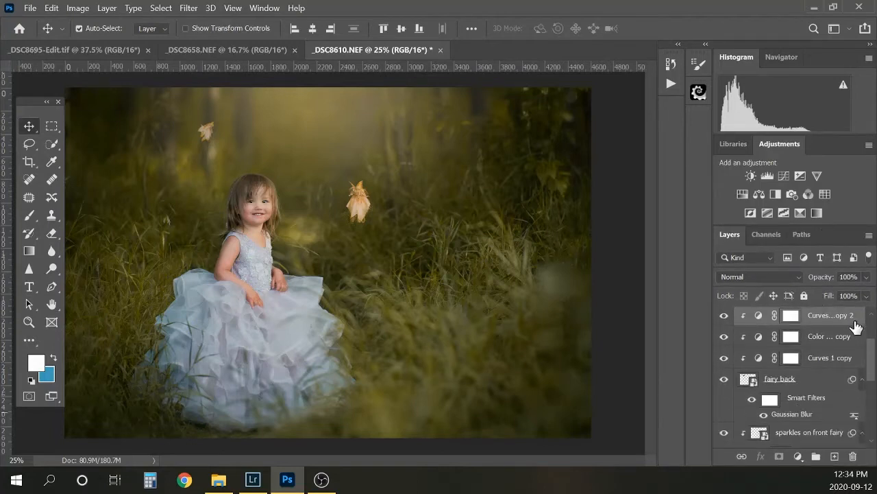
pyautogui.moveTo(833, 321); pyautogui.dragTo(826, 425)
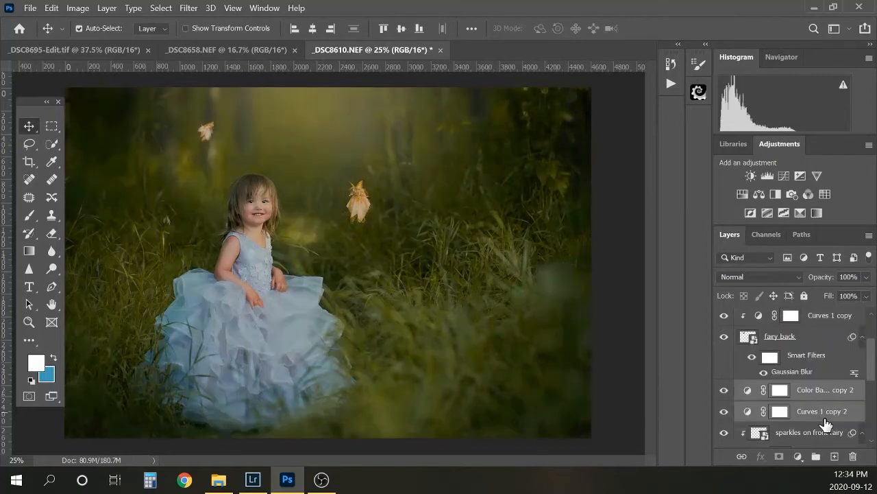
pyautogui.rightClick(813, 410)
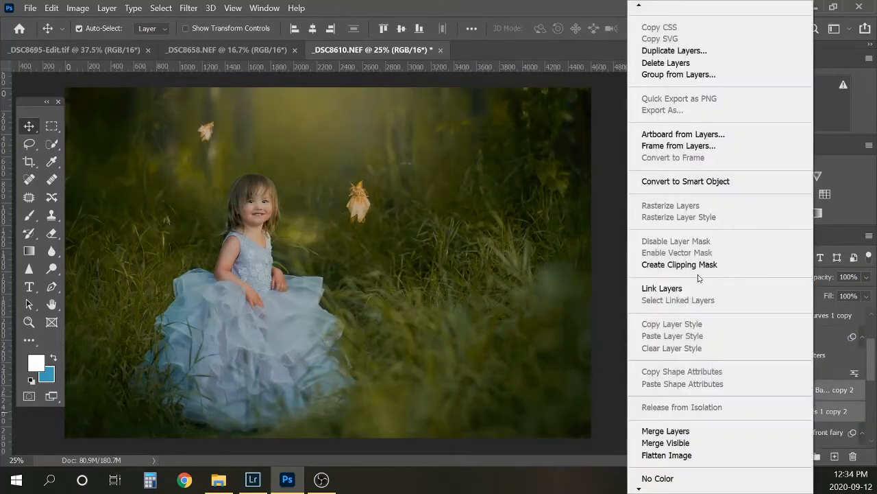
pyautogui.click(712, 265)
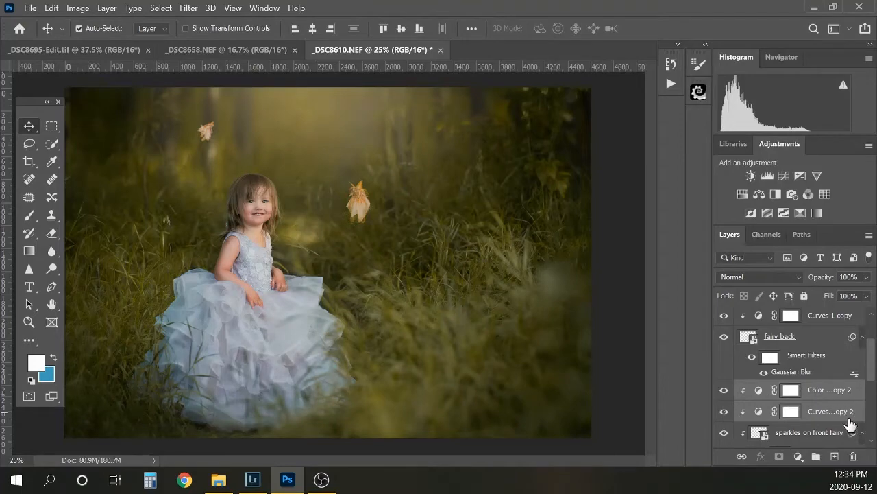
# - Compare the front fairy with its clipped Color Balance and Curves adjustments hidden and shown
pyautogui.moveTo(869, 375); pyautogui.dragTo(868, 386)
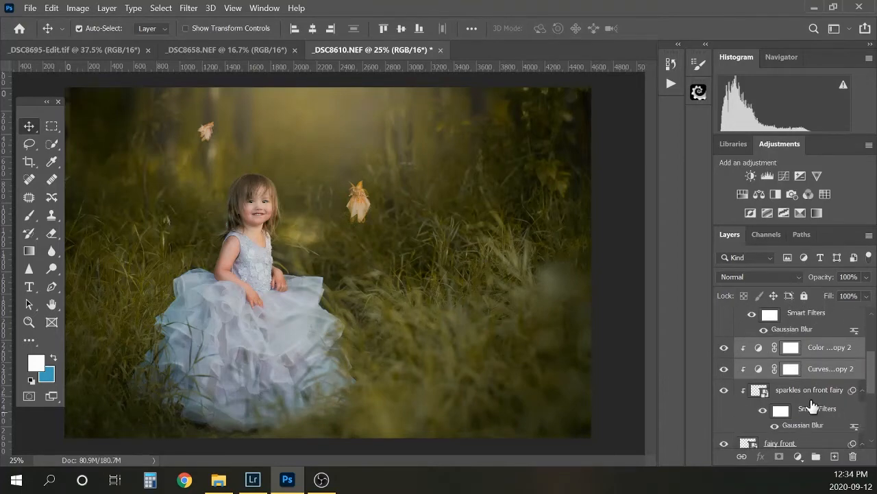
pyautogui.moveTo(725, 348); pyautogui.dragTo(729, 366)
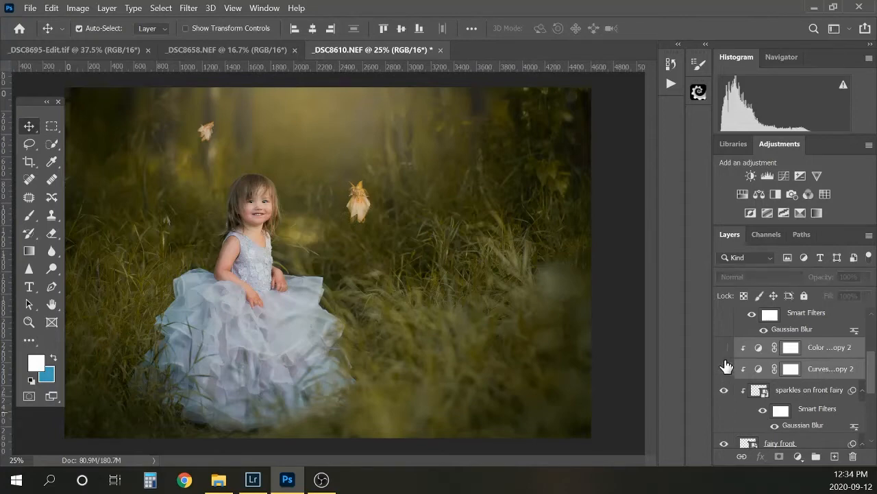
pyautogui.click(726, 369)
pyautogui.click(724, 370)
pyautogui.click(724, 370)
pyautogui.click(724, 370)
pyautogui.moveTo(724, 370); pyautogui.dragTo(724, 349)
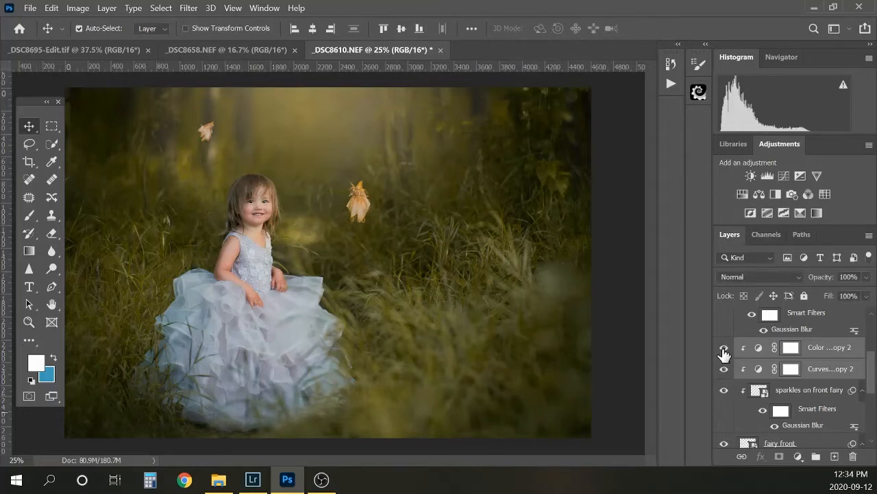
# - Group all layers from fairy front up to Color Balance 1
pyautogui.moveTo(874, 371); pyautogui.dragTo(875, 337)
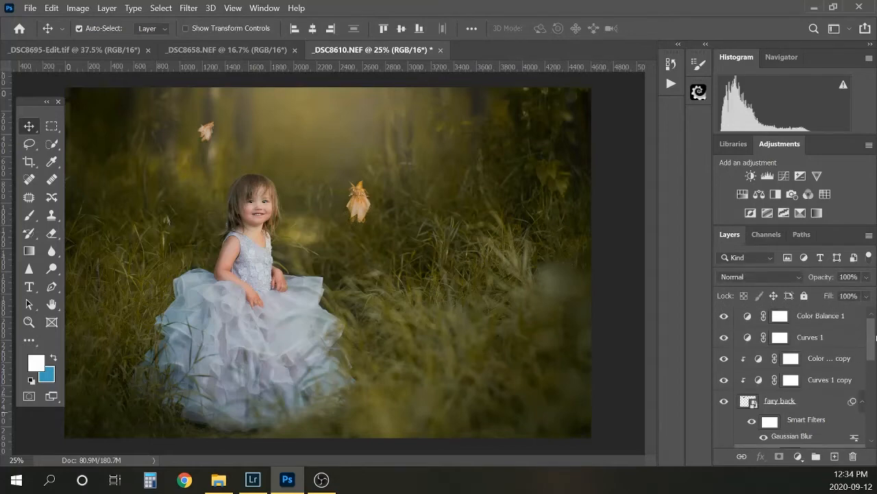
pyautogui.click(821, 322)
pyautogui.moveTo(871, 350); pyautogui.dragTo(876, 399)
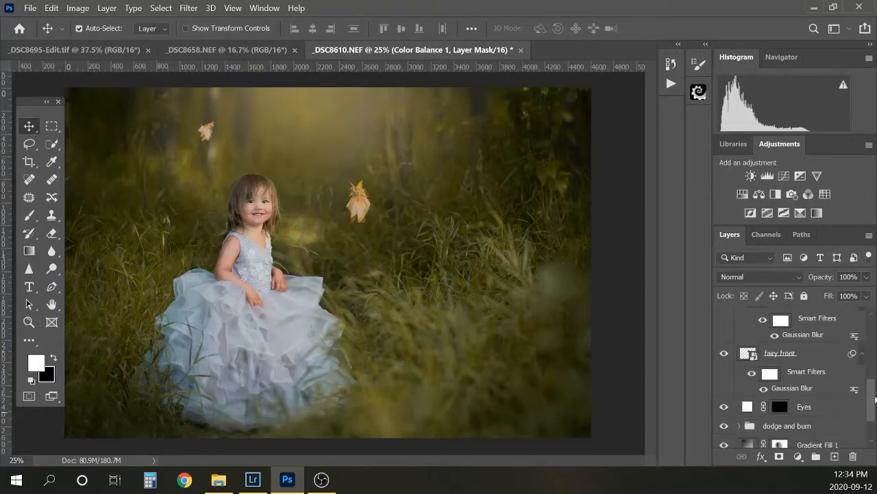
pyautogui.click(809, 360)
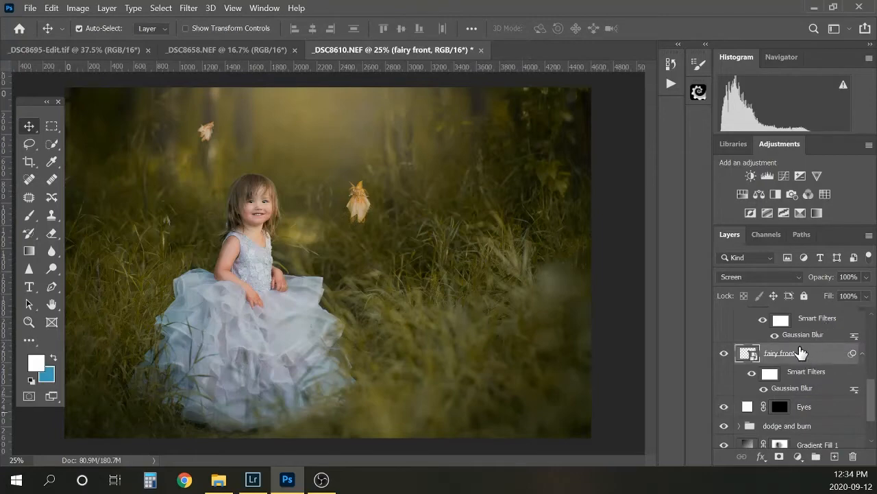
pyautogui.scroll(5, 870, 396)
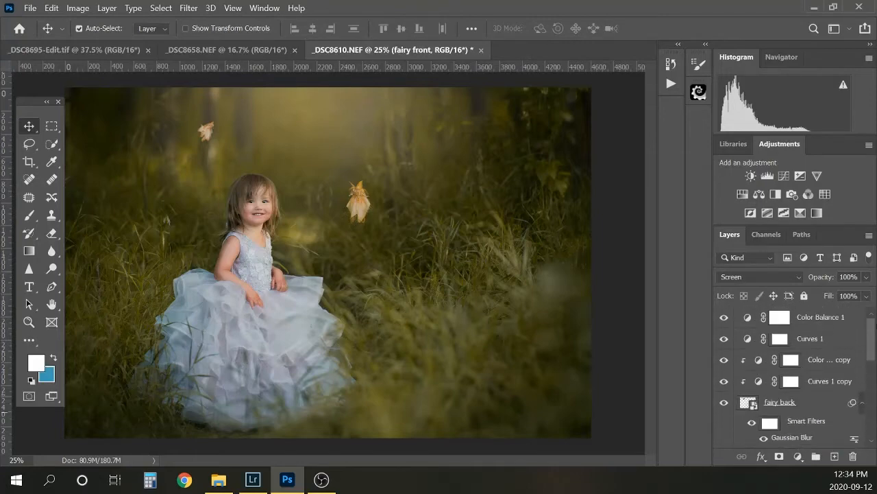
pyautogui.keyDown('shift'); pyautogui.click(814, 321); pyautogui.keyUp('shift')
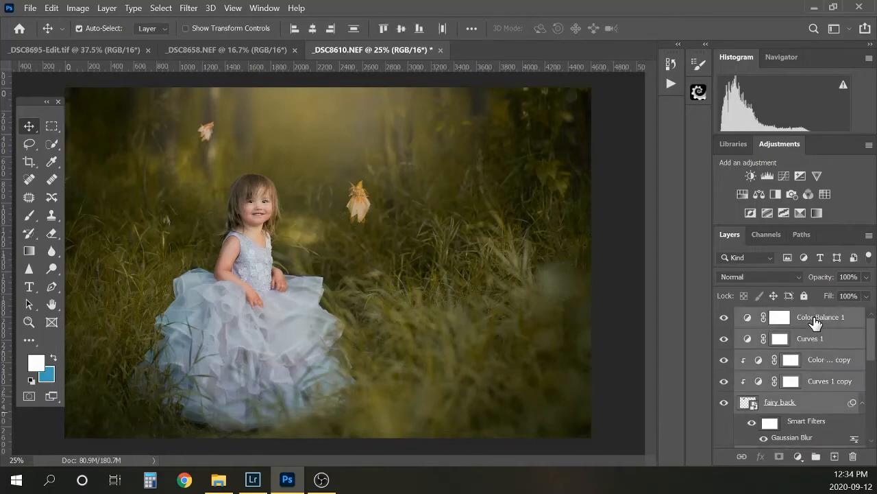
pyautogui.hotkey('ctrl', 'g')
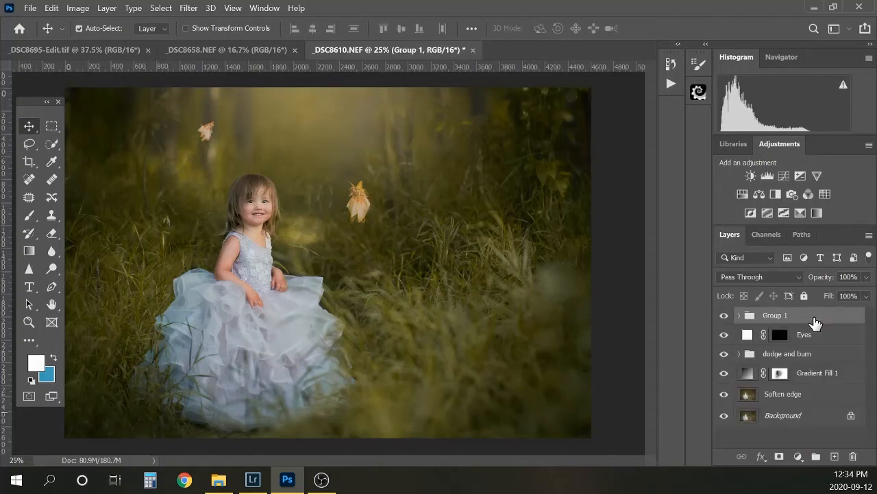
# - Rename the new group FAIRIES and compare the image with the group hidden and shown
pyautogui.doubleClick(769, 315)
pyautogui.write('FAIRIES')
pyautogui.press('Return')
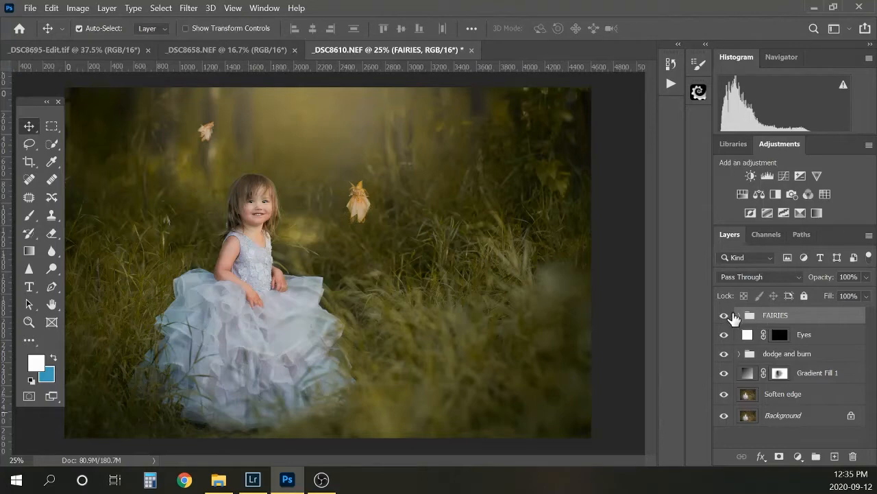
pyautogui.click(724, 317)
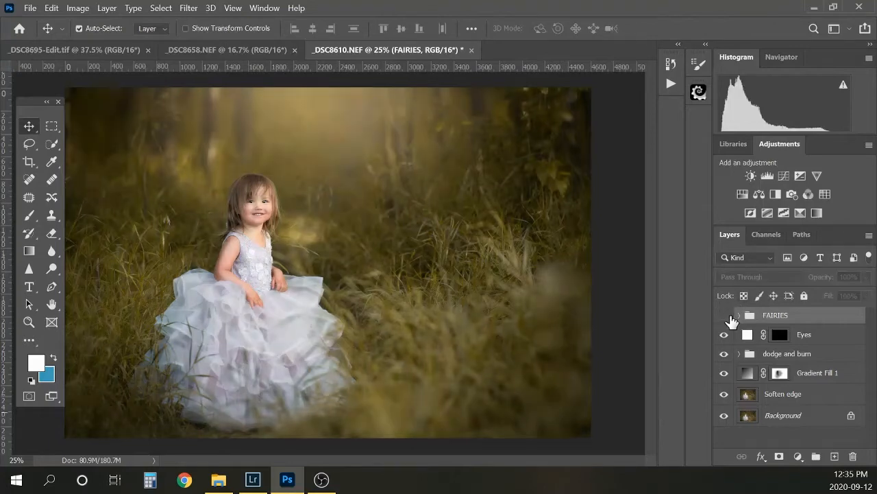
pyautogui.click(724, 318)
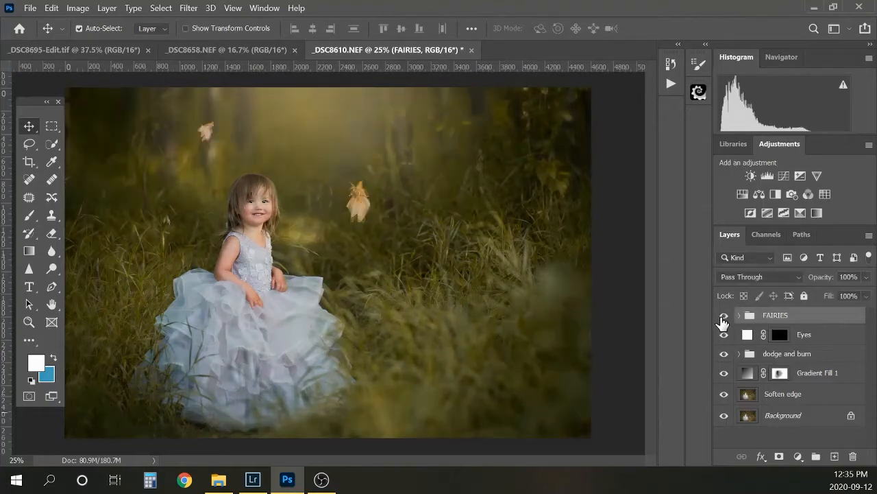
# - Delete the unclipped Color Balance 1 and Curves 1 adjustments from the FAIRIES group
pyautogui.click(738, 316)
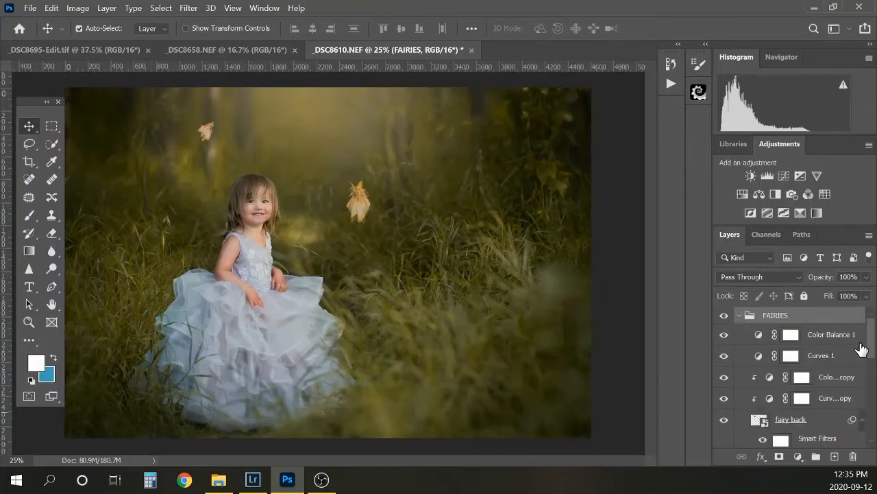
pyautogui.moveTo(870, 357)
pyautogui.mouseDown()
pyautogui.moveTo(871, 371)
pyautogui.moveTo(870, 346)
pyautogui.mouseUp()
pyautogui.click(838, 336)
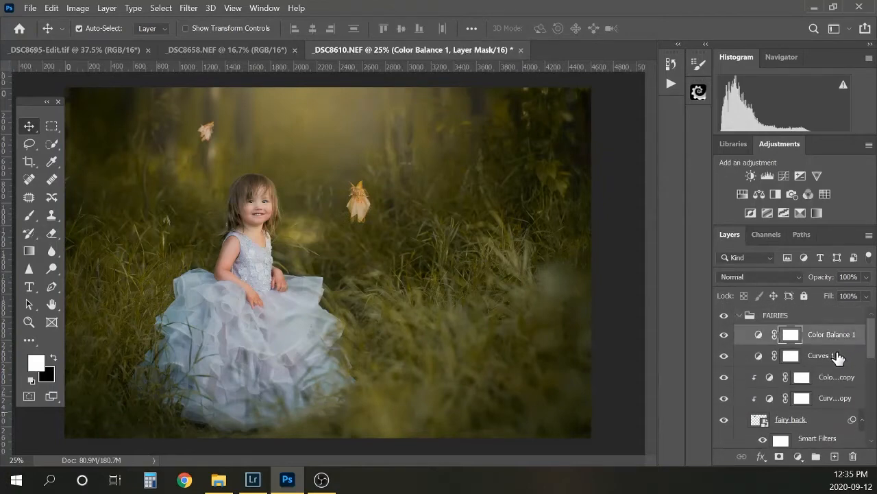
pyautogui.keyDown('shift'); pyautogui.click(842, 360); pyautogui.keyUp('shift')
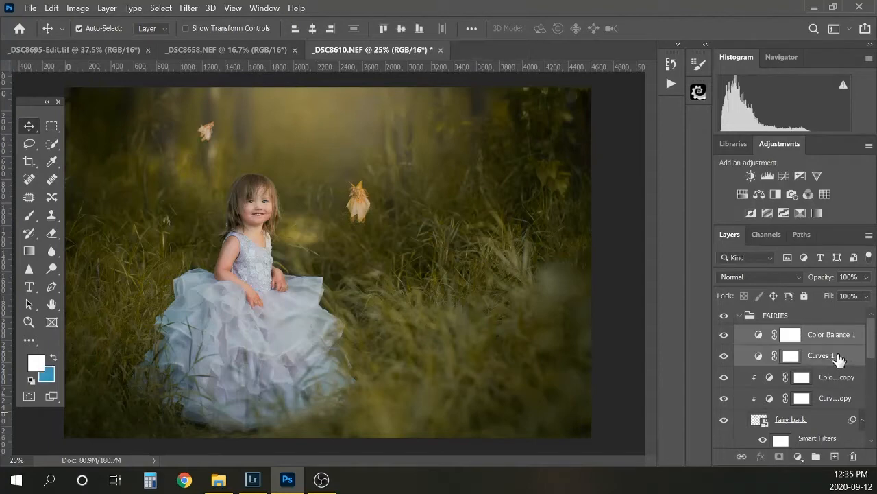
pyautogui.moveTo(843, 360); pyautogui.dragTo(854, 455)
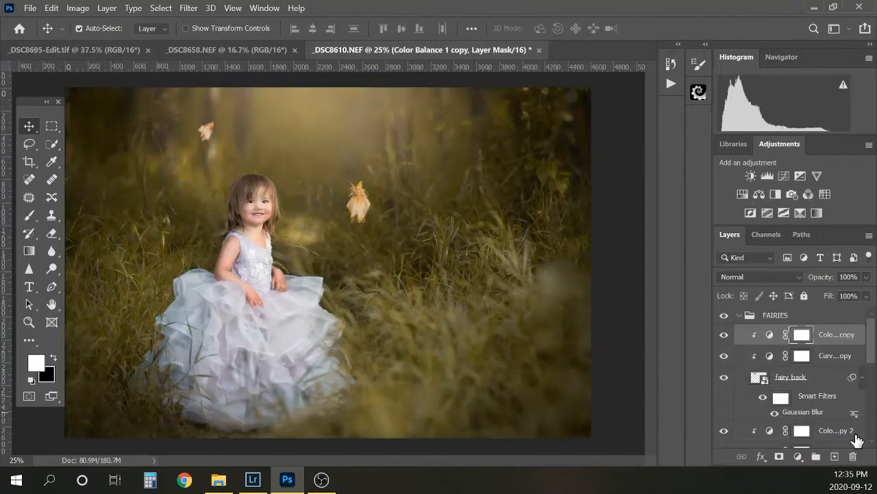
# - Collapse the FAIRIES group and compare the portrait with and without its layers
pyautogui.moveTo(871, 335)
pyautogui.mouseDown()
pyautogui.moveTo(873, 384)
pyautogui.moveTo(872, 322)
pyautogui.mouseUp()
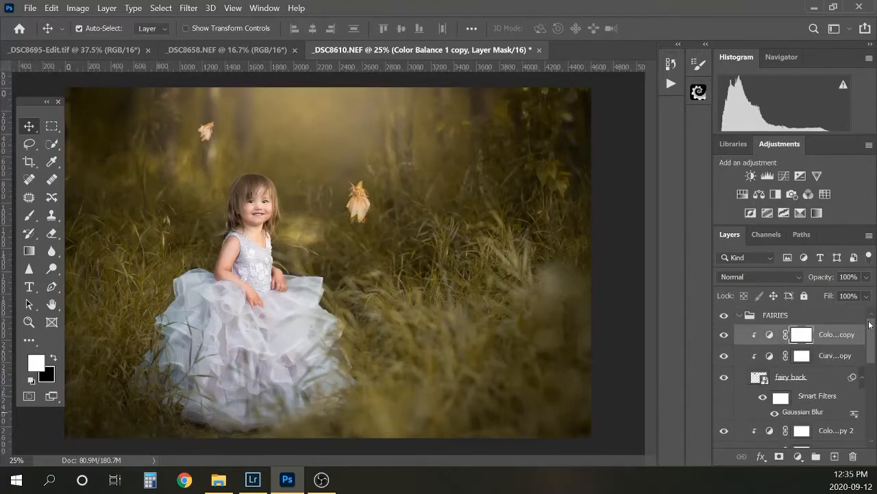
pyautogui.click(740, 316)
pyautogui.click(724, 315)
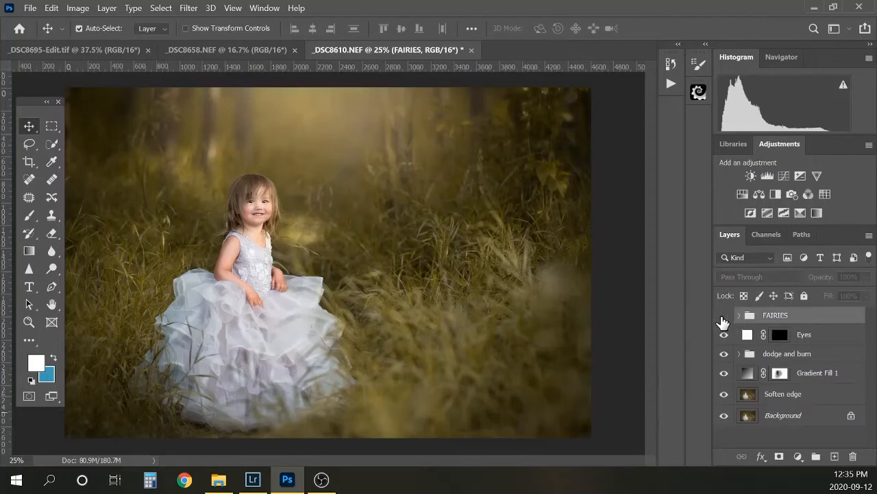
pyautogui.click(723, 316)
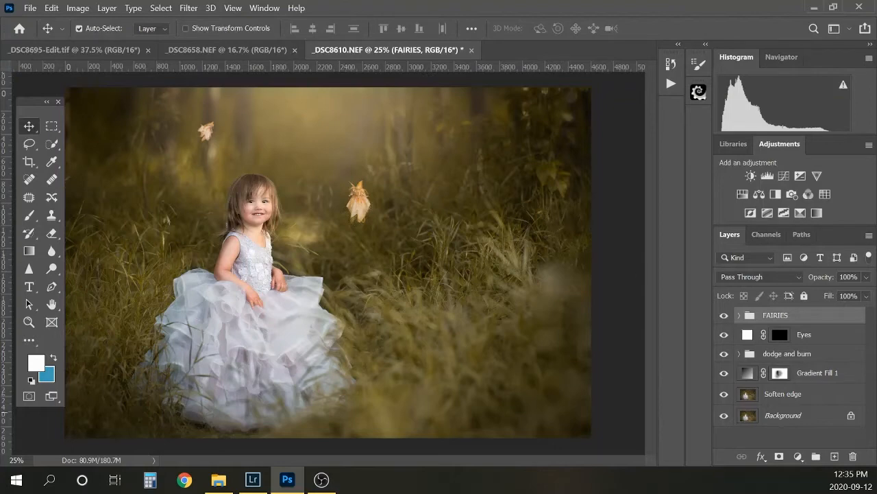
# - Place the Firefly-bokeh-round-sharp overlay above the FAIRIES group, blended in Screen mode at 40% opacity
pyautogui.click(219, 480)
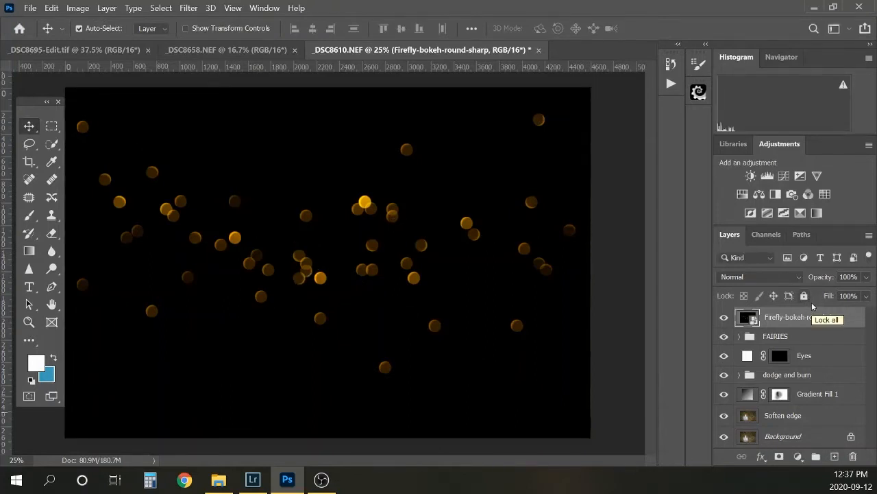
pyautogui.click(761, 276)
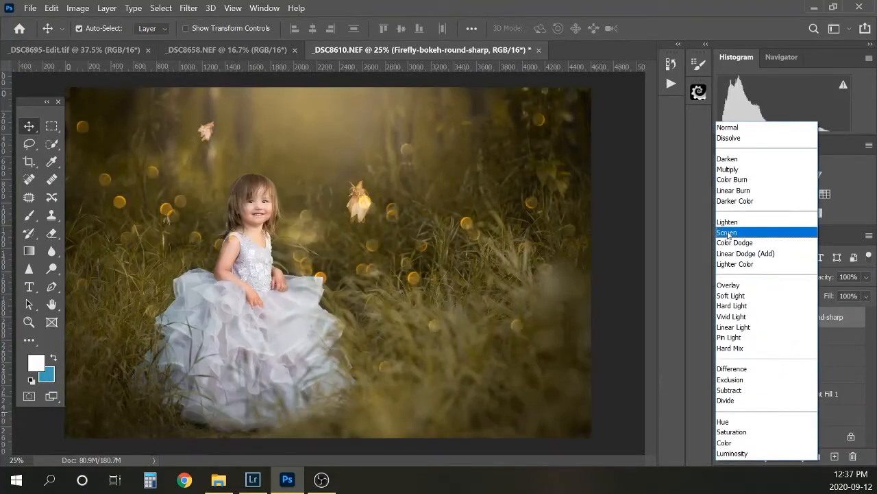
pyautogui.click(728, 233)
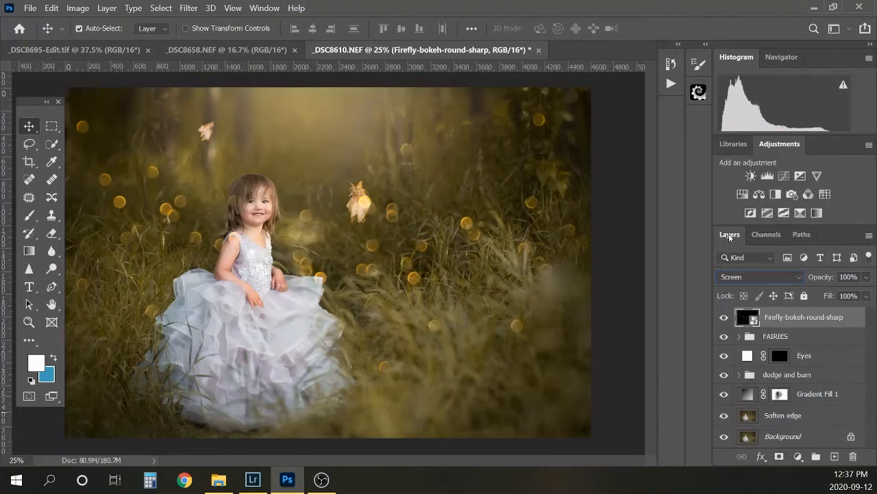
pyautogui.click(866, 281)
pyautogui.moveTo(869, 293); pyautogui.dragTo(828, 293)
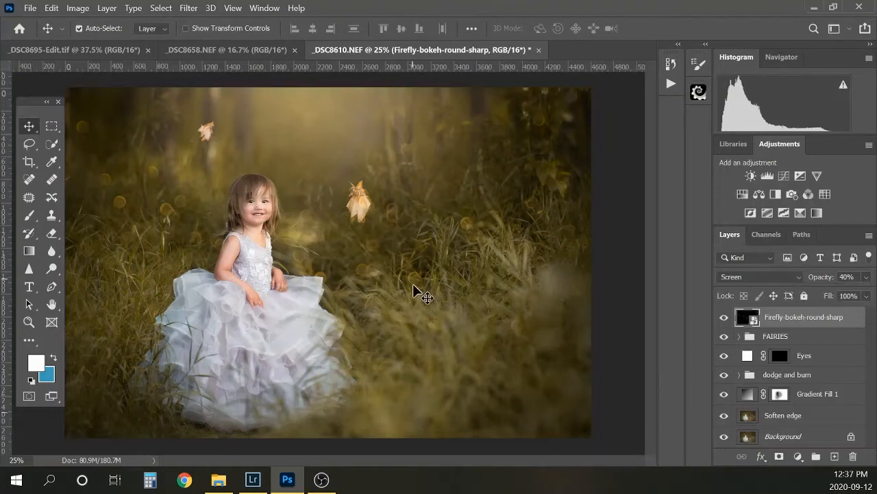
# - Move the Firefly-bokeh-round-sharp overlay down over the grass and compare the image with the overlay hidden and shown
pyautogui.moveTo(418, 293); pyautogui.dragTo(414, 364)
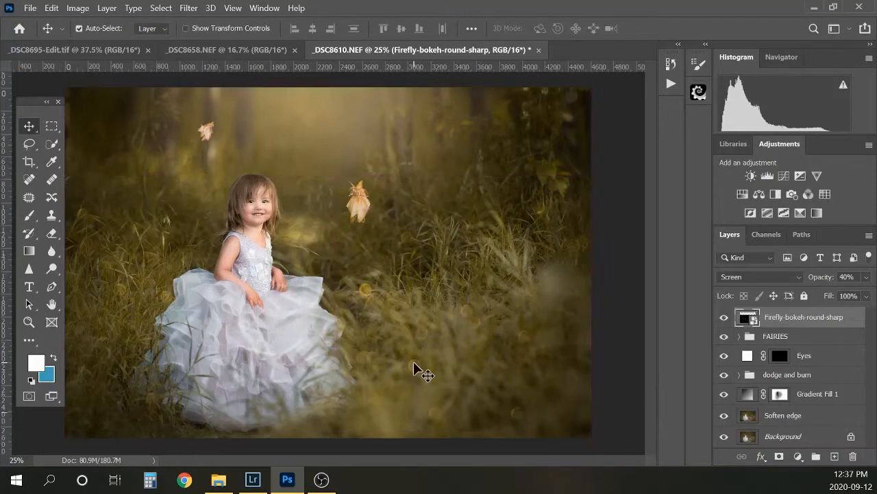
pyautogui.click(724, 317)
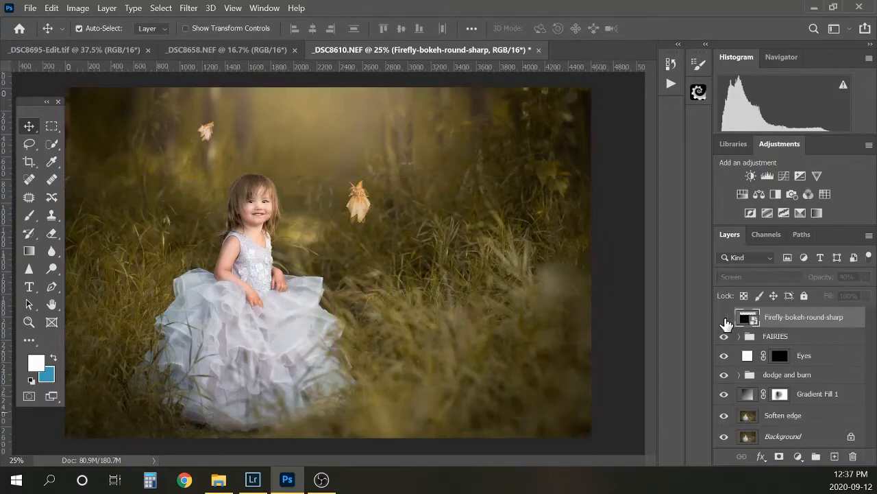
pyautogui.click(725, 318)
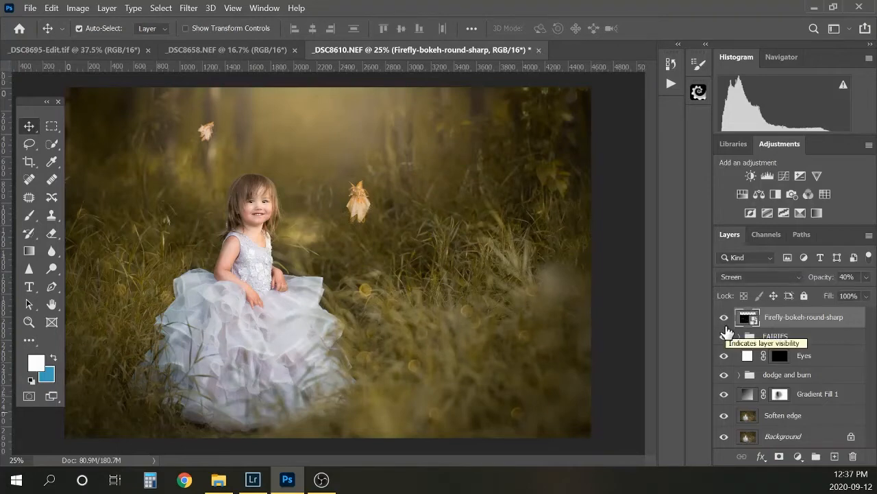
pyautogui.press('ctrl')
pyautogui.hotkey('ctrl', '-')
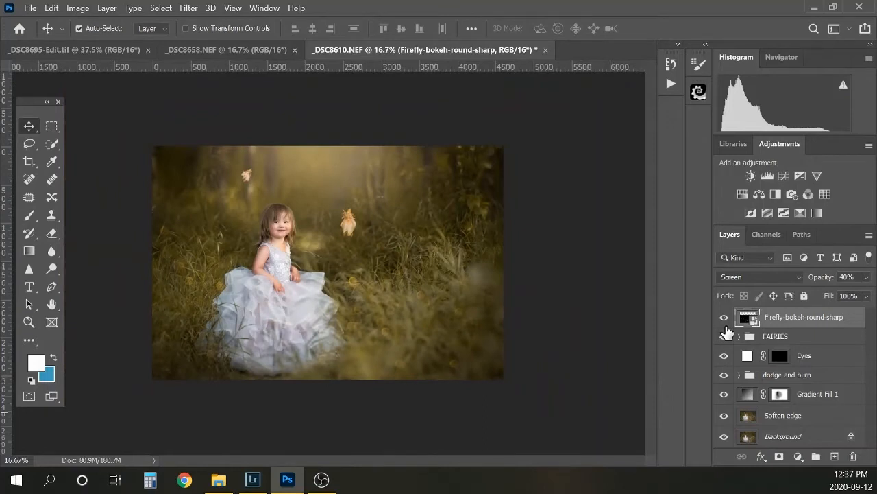
pyautogui.click(790, 336)
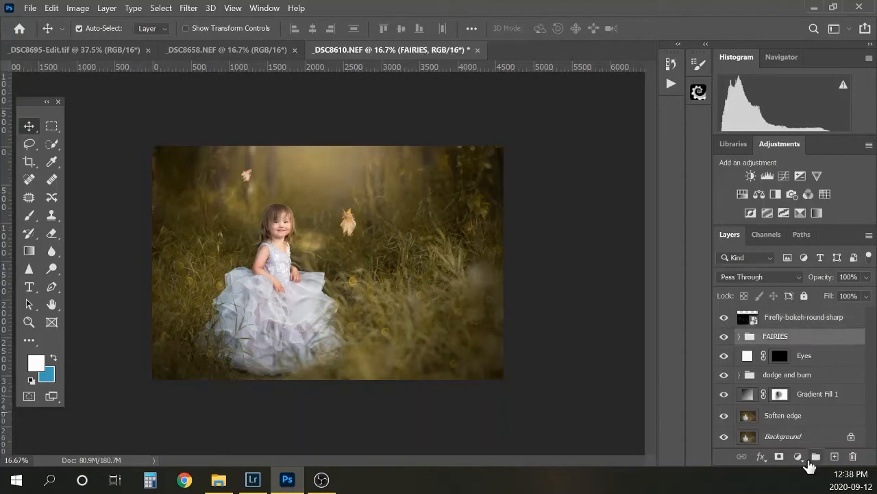
pyautogui.click(799, 457)
pyautogui.click(803, 273)
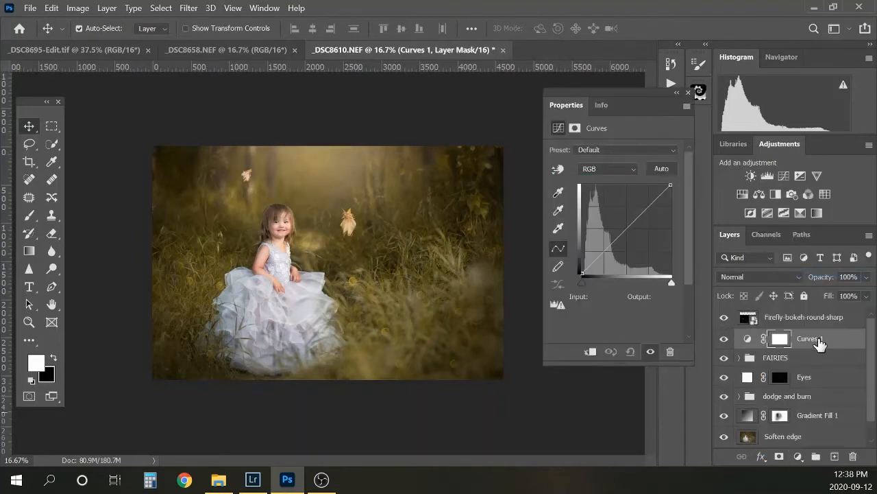
pyautogui.rightClick(816, 339)
pyautogui.click(715, 265)
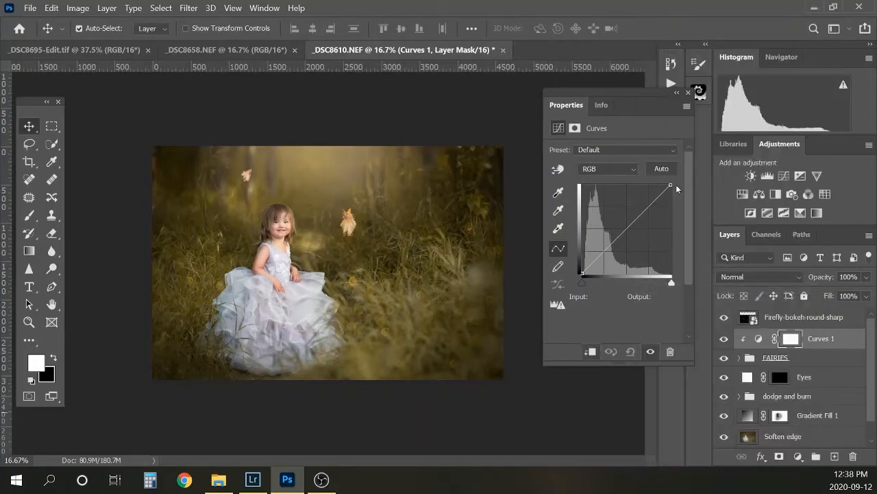
pyautogui.moveTo(670, 185); pyautogui.dragTo(671, 185)
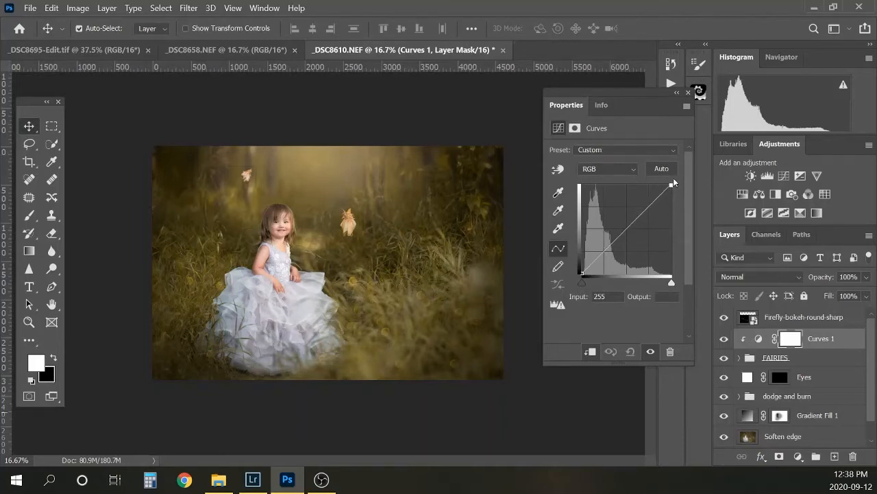
pyautogui.click(688, 93)
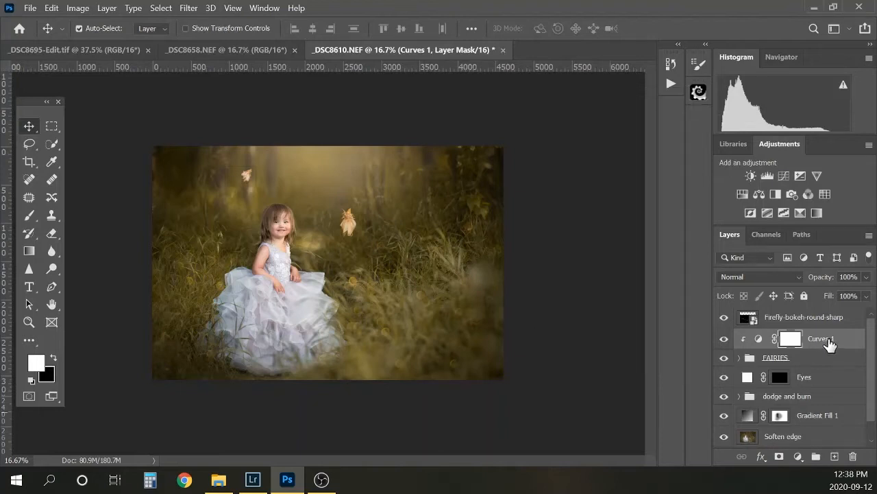
pyautogui.moveTo(823, 339); pyautogui.dragTo(855, 456)
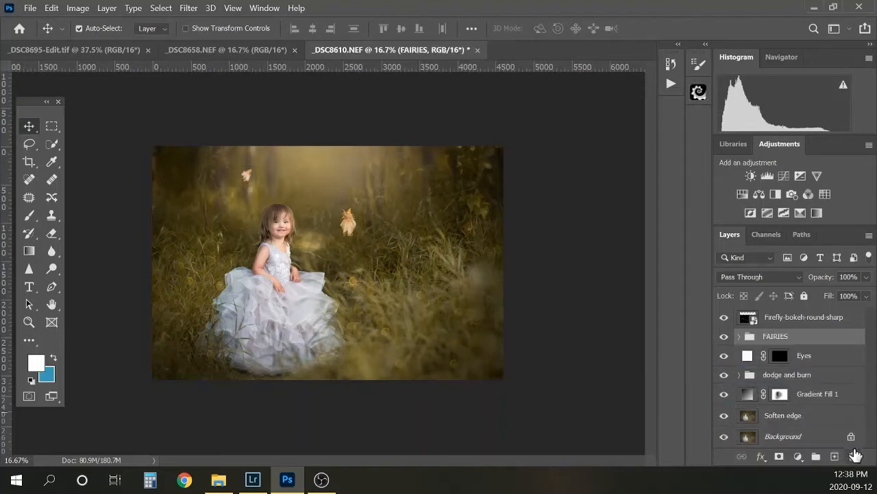
# - Expand the FAIRIES group, compare the back fairy with its clipped Curves adjustment hidden and shown, and collapse the group
pyautogui.click(740, 337)
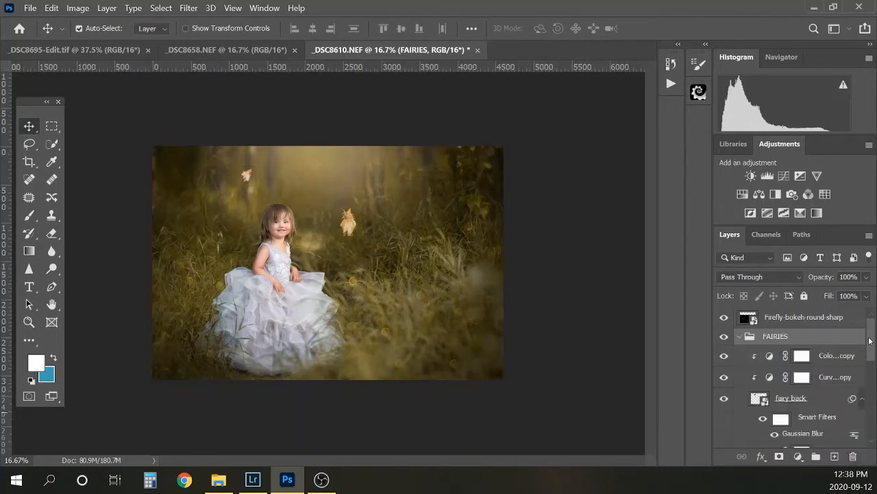
pyautogui.moveTo(870, 343)
pyautogui.mouseDown()
pyautogui.moveTo(871, 351)
pyautogui.moveTo(873, 328)
pyautogui.mouseUp()
pyautogui.click(724, 377)
pyautogui.click(724, 378)
pyautogui.click(724, 378)
pyautogui.click(724, 378)
pyautogui.click(740, 336)
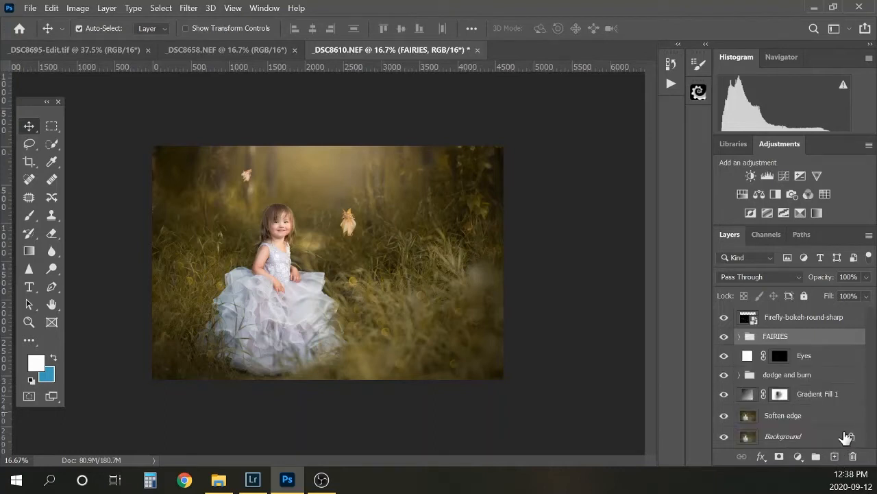
# - Duplicate the Background layer and place the copy directly above the FAIRIES group
pyautogui.moveTo(808, 440); pyautogui.dragTo(835, 456)
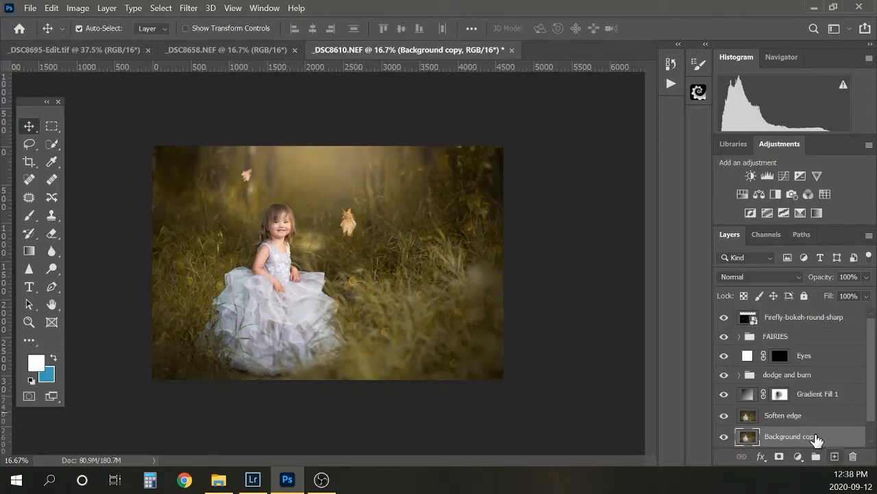
pyautogui.scroll(-1, 817, 439)
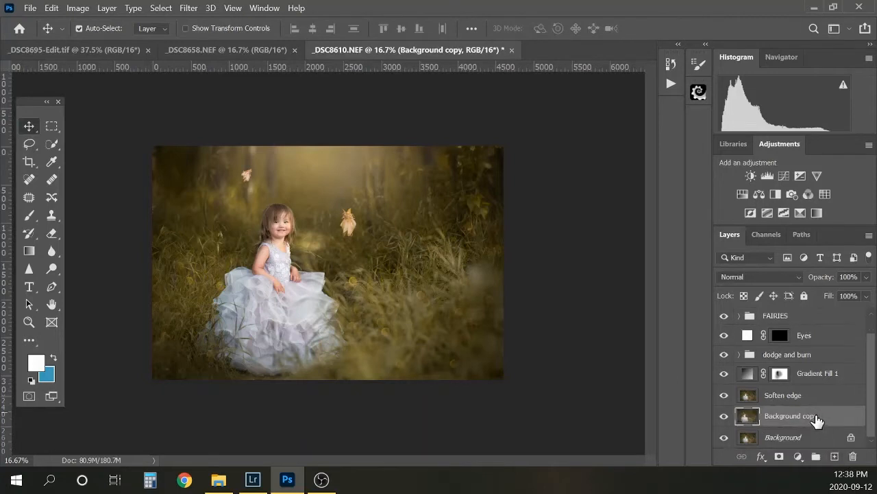
pyautogui.moveTo(816, 420); pyautogui.dragTo(816, 314)
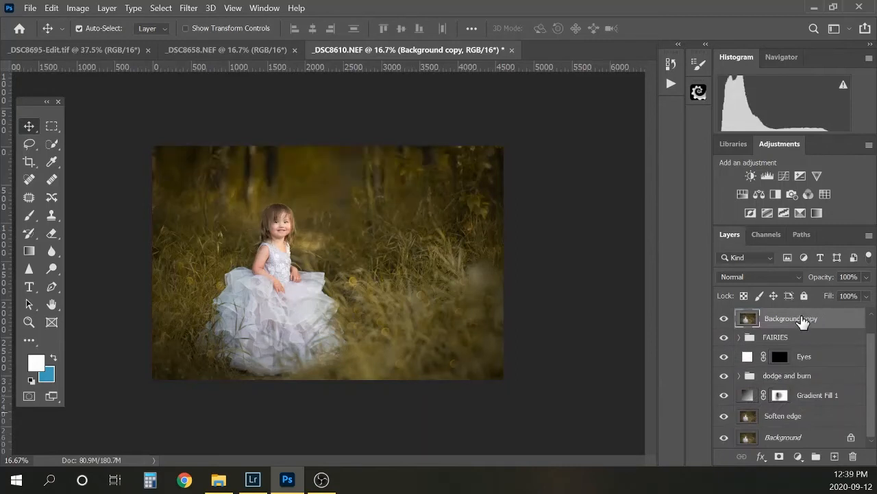
# - Apply a Gaussian Blur with a radius of 401.3 pixels to the Background copy layer
pyautogui.click(190, 8)
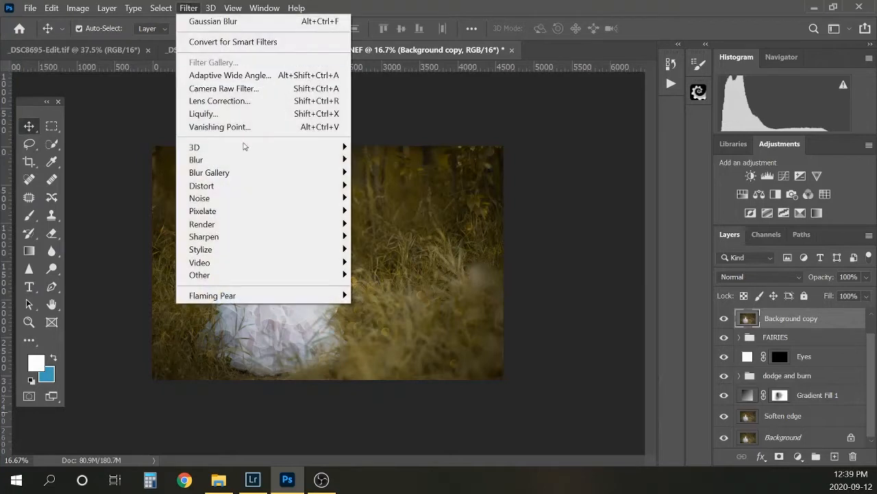
pyautogui.moveTo(222, 163)
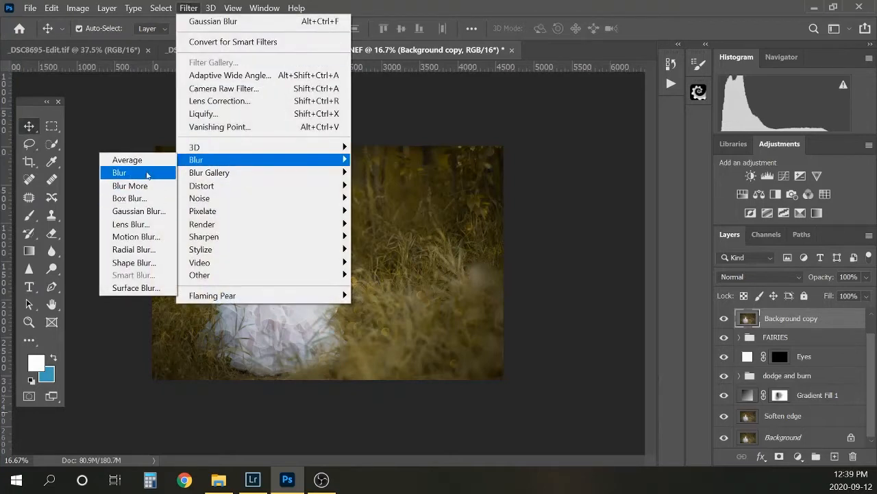
pyautogui.click(140, 211)
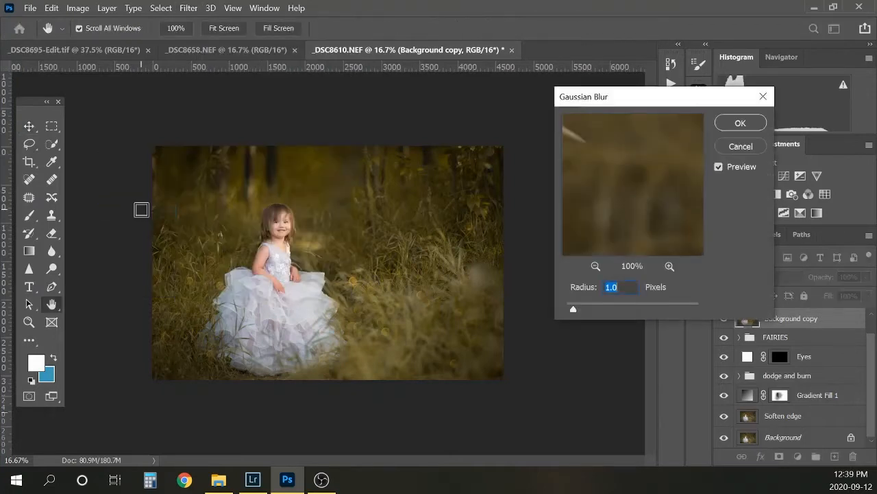
pyautogui.moveTo(574, 311); pyautogui.dragTo(658, 310)
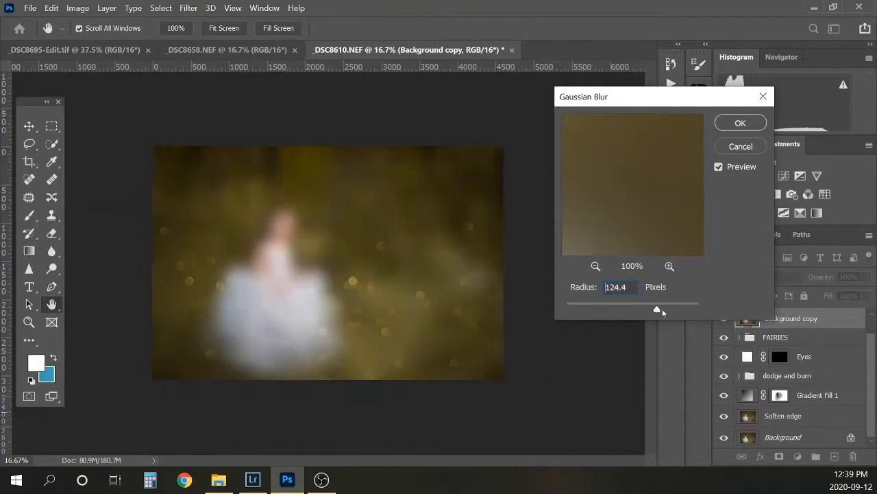
pyautogui.click(679, 311)
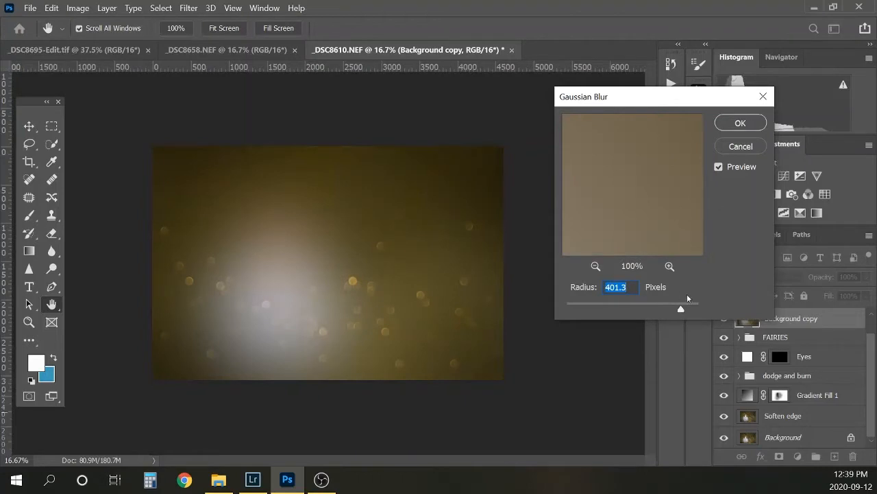
pyautogui.click(734, 127)
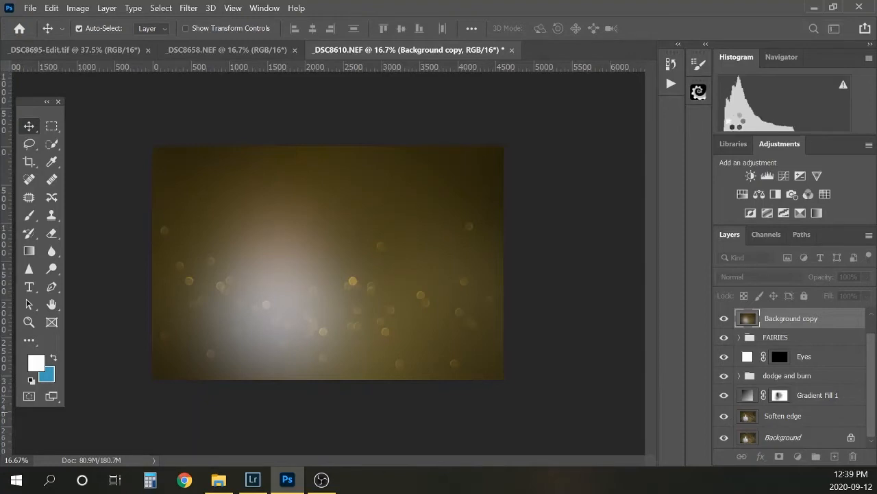
# - Set the blurred Background copy to Soft Light and try clipping it to the whole FAIRIES group
pyautogui.click(775, 278)
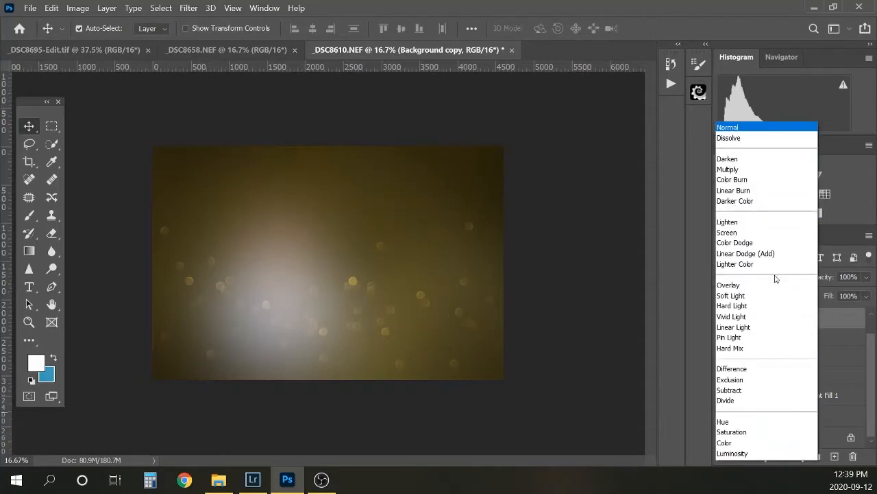
pyautogui.click(745, 295)
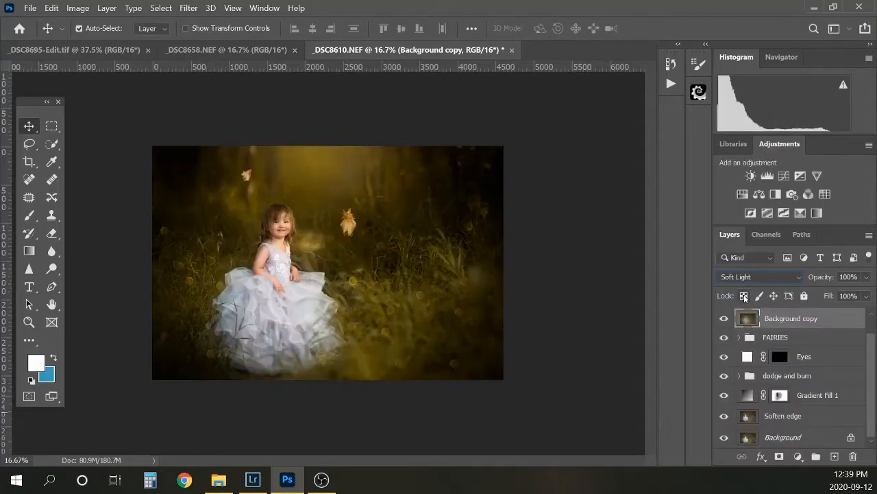
pyautogui.rightClick(789, 315)
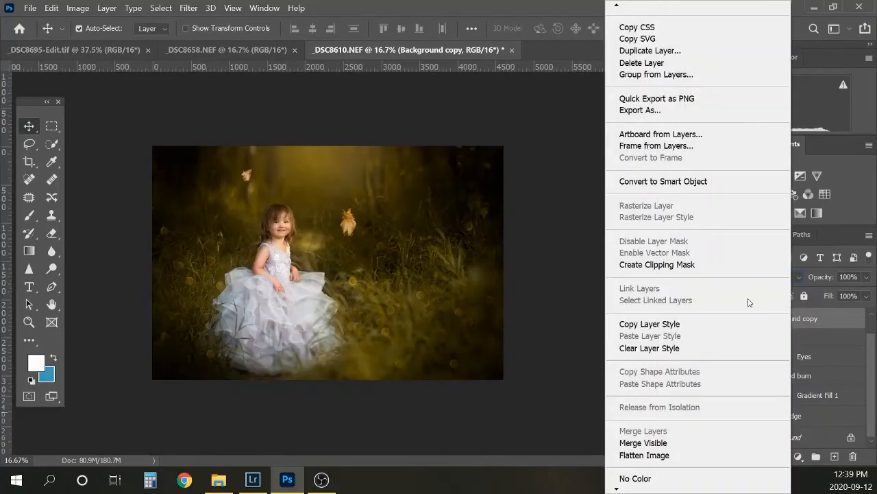
pyautogui.click(665, 265)
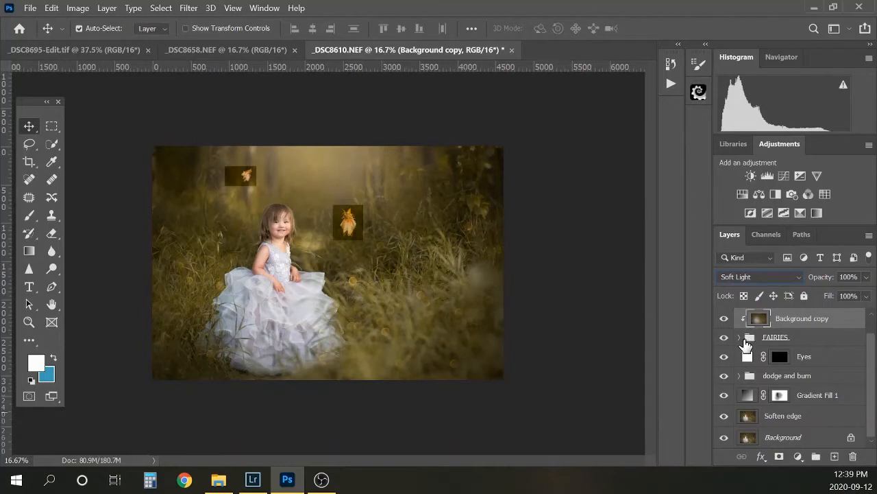
# - Move the Background copy to the top inside the FAIRIES group, clip it to the fairy back stack, and compare it hidden and shown
pyautogui.click(739, 336)
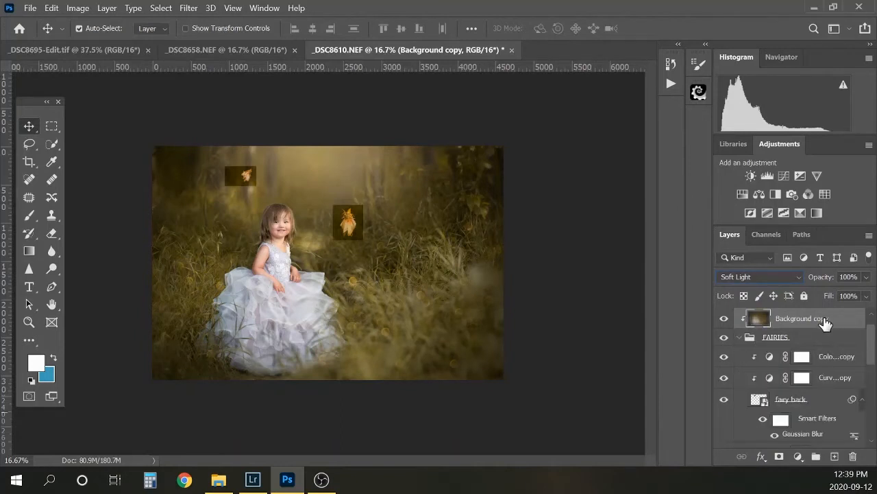
pyautogui.moveTo(828, 324); pyautogui.dragTo(840, 346)
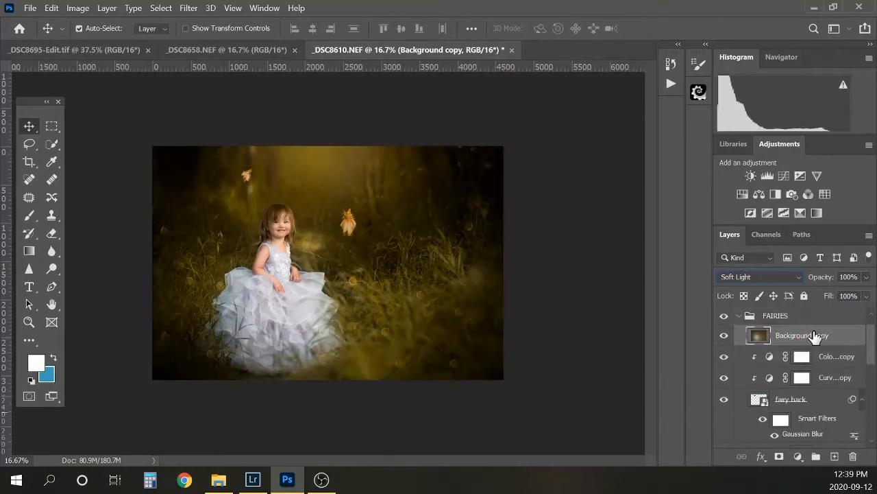
pyautogui.rightClick(814, 338)
pyautogui.click(704, 265)
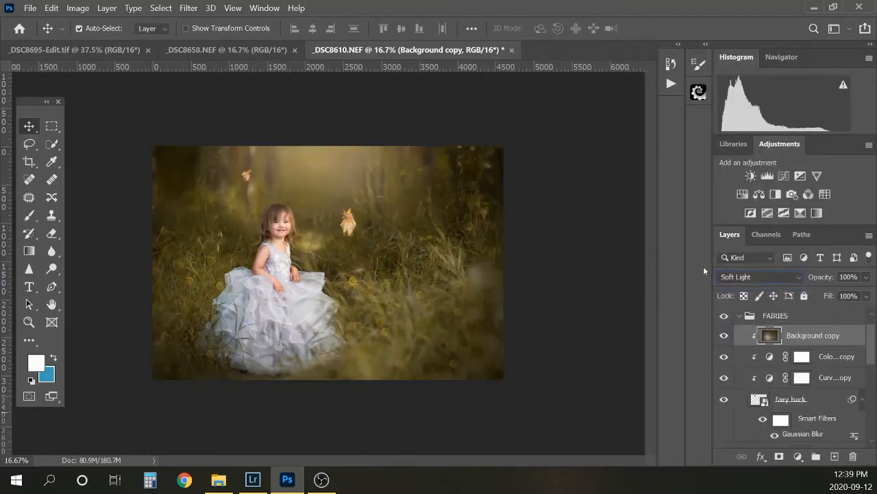
pyautogui.click(725, 336)
pyautogui.click(725, 337)
# - Duplicate the clipped Background copy, then move the original below the fairy back layer and clip it above the Color Balance copy 2 adjustment
pyautogui.moveTo(839, 336); pyautogui.dragTo(834, 456)
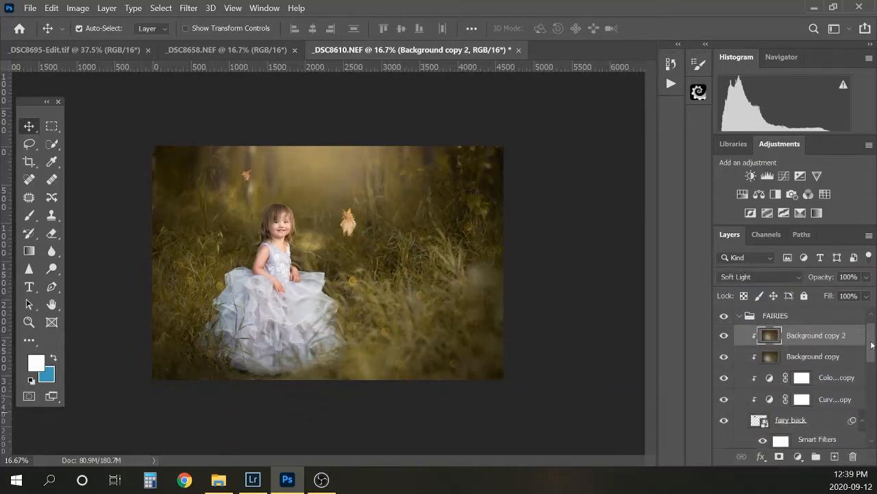
pyautogui.moveTo(872, 346); pyautogui.dragTo(872, 354)
pyautogui.moveTo(816, 320); pyautogui.dragTo(831, 416)
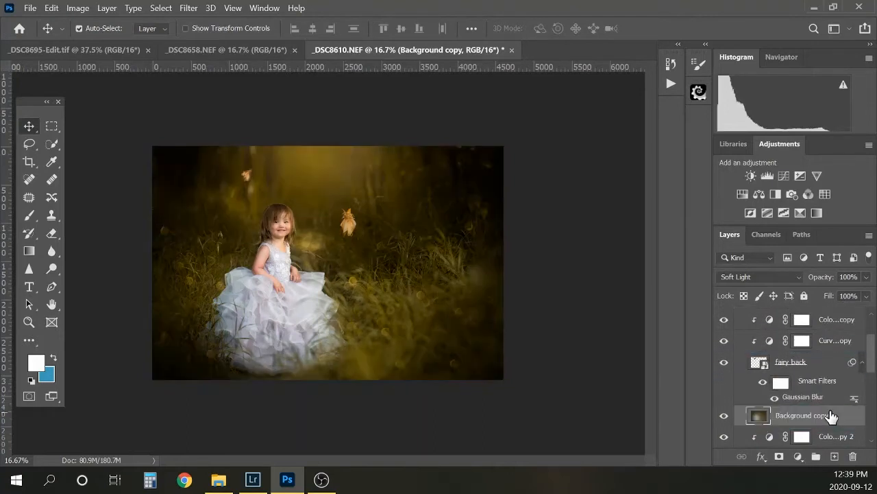
pyautogui.scroll(-2, 867, 384)
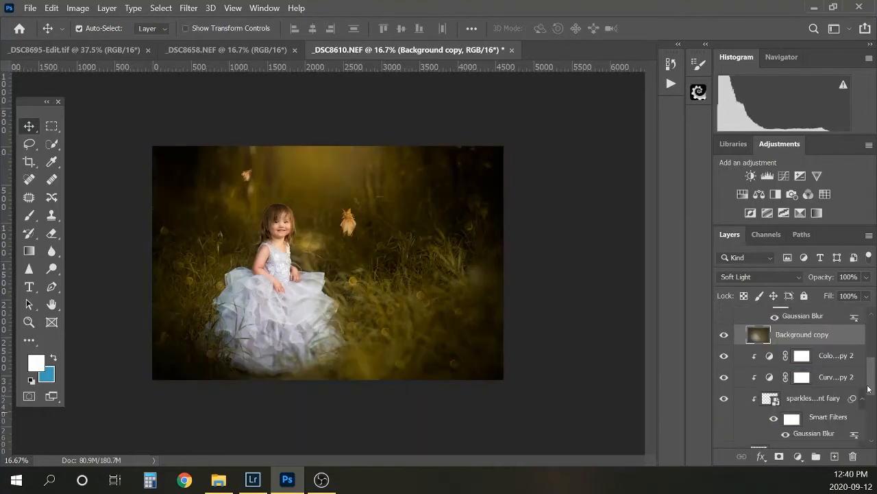
pyautogui.rightClick(800, 339)
pyautogui.click(680, 268)
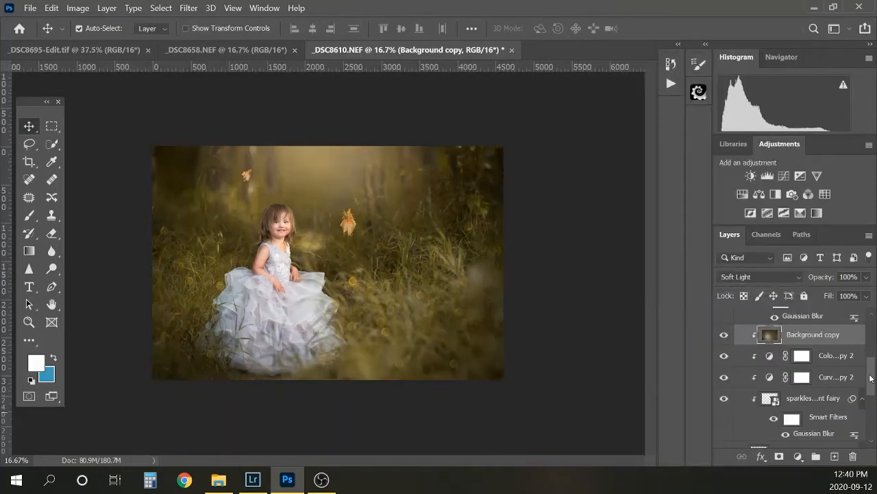
# - Lower the opacity of the lower Background copy to 49% and compare the image with it hidden and shown
pyautogui.click(866, 277)
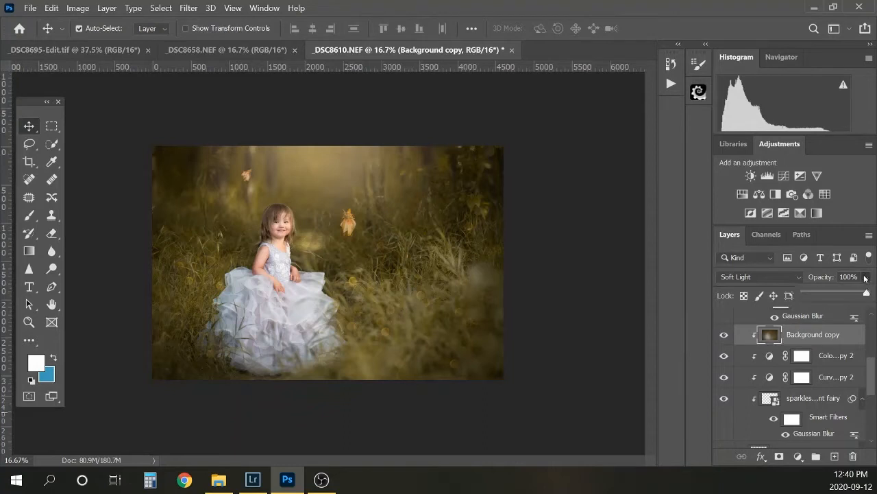
pyautogui.click(835, 289)
pyautogui.click(726, 339)
pyautogui.click(725, 337)
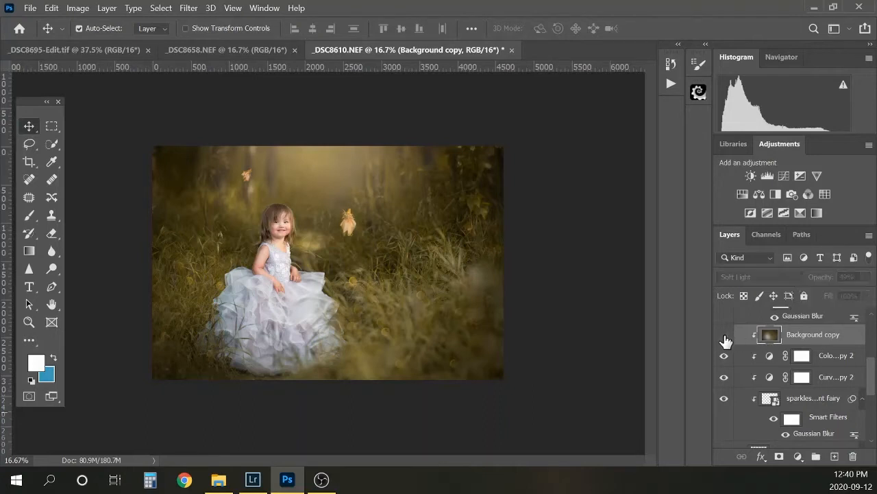
pyautogui.click(725, 340)
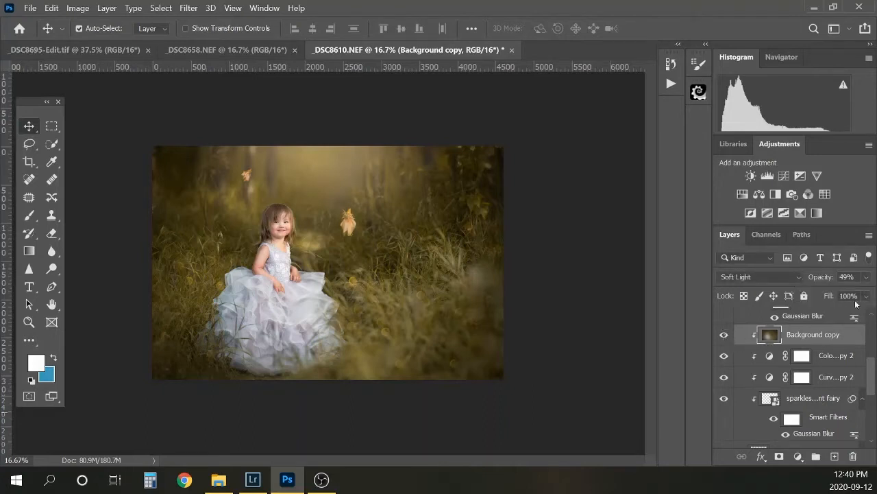
# - Try Background copy 2 in the FAIRIES group at 50% opacity and return it to 100%
pyautogui.moveTo(874, 371); pyautogui.dragTo(873, 331)
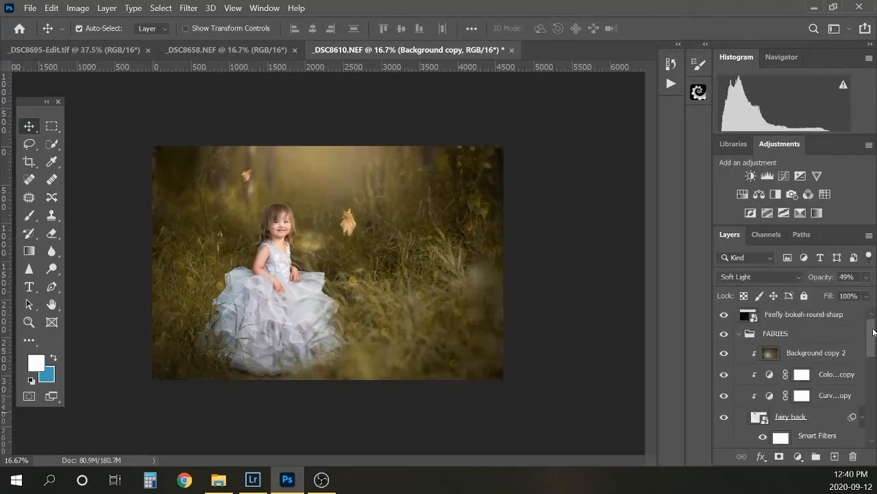
pyautogui.click(813, 353)
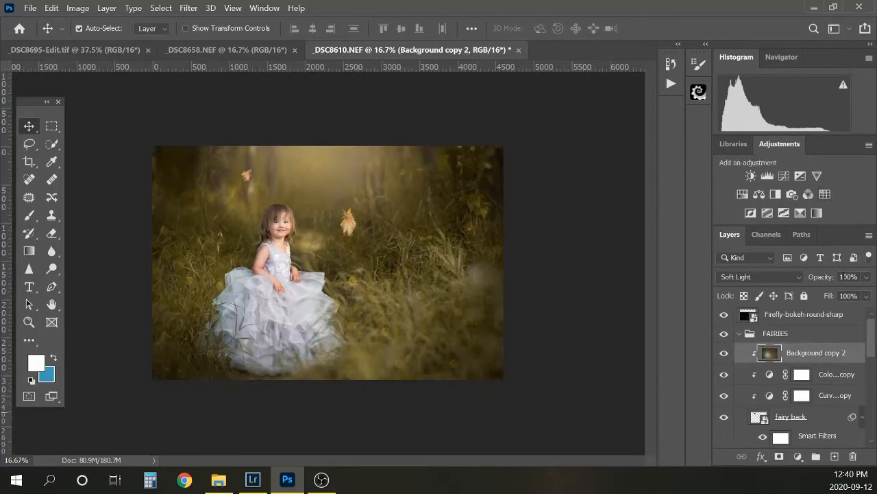
pyautogui.click(866, 278)
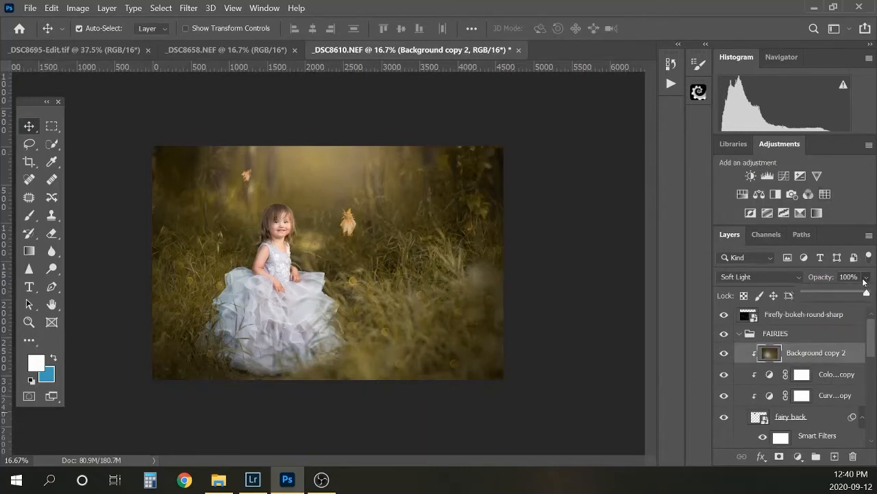
pyautogui.click(826, 278)
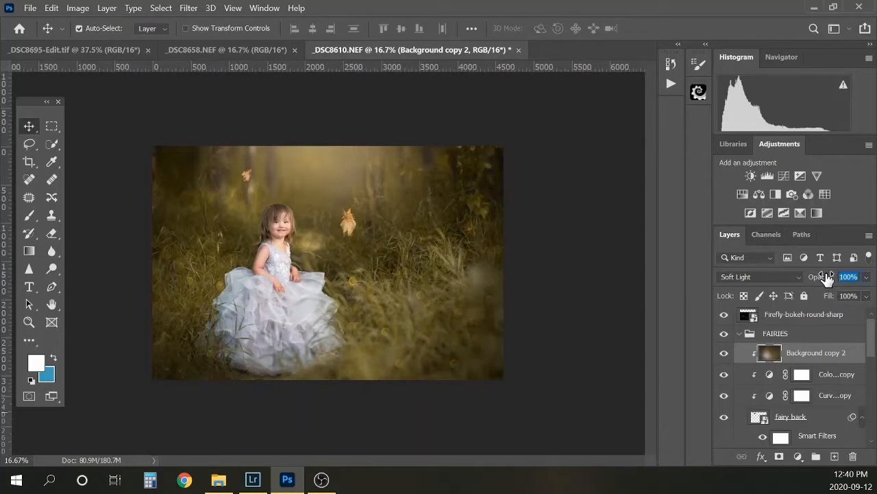
pyautogui.write('50')
pyautogui.click(867, 279)
pyautogui.moveTo(835, 293); pyautogui.dragTo(876, 296)
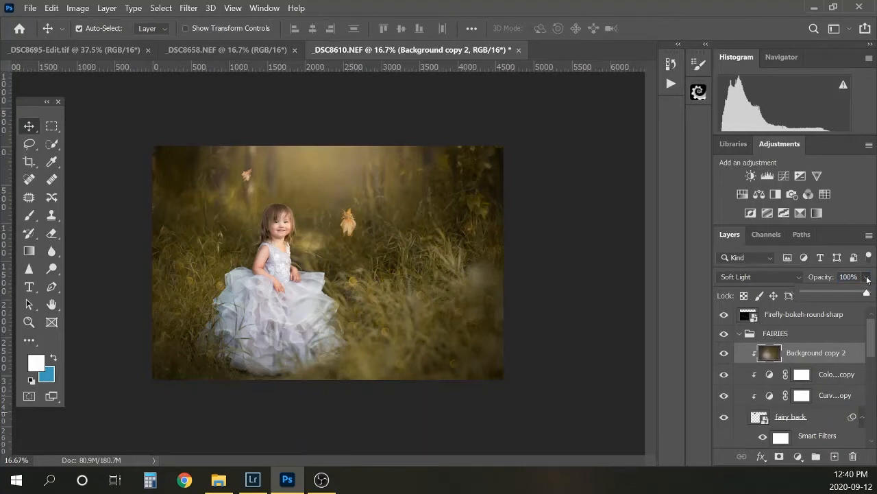
# - Compare the image with the whole FAIRIES group hidden and shown, and with only Background copy 2 hidden and shown
pyautogui.click(739, 333)
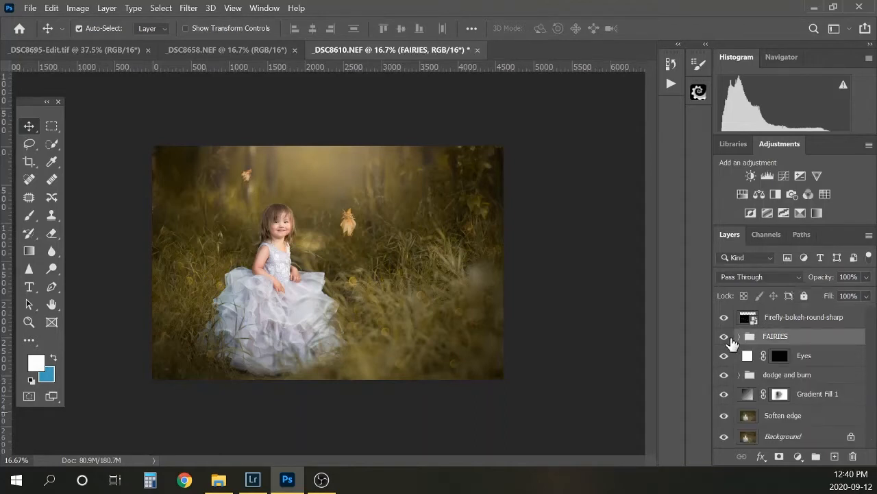
pyautogui.click(724, 337)
pyautogui.click(724, 337)
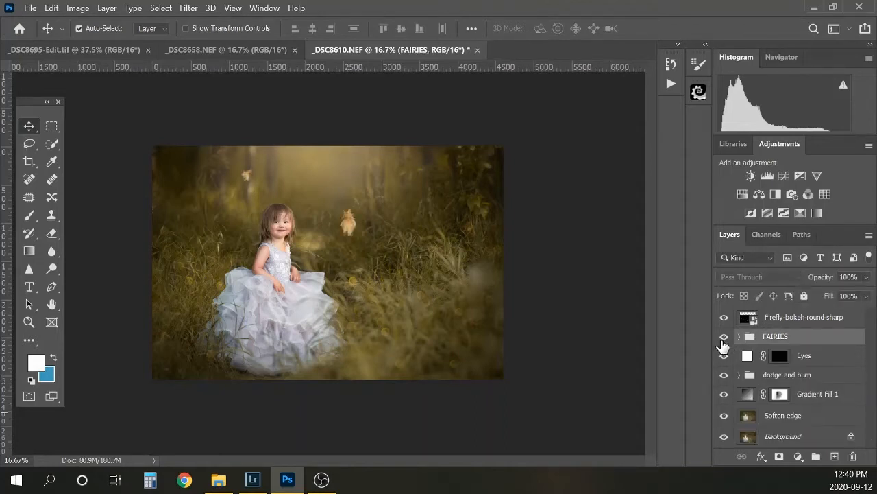
pyautogui.click(739, 336)
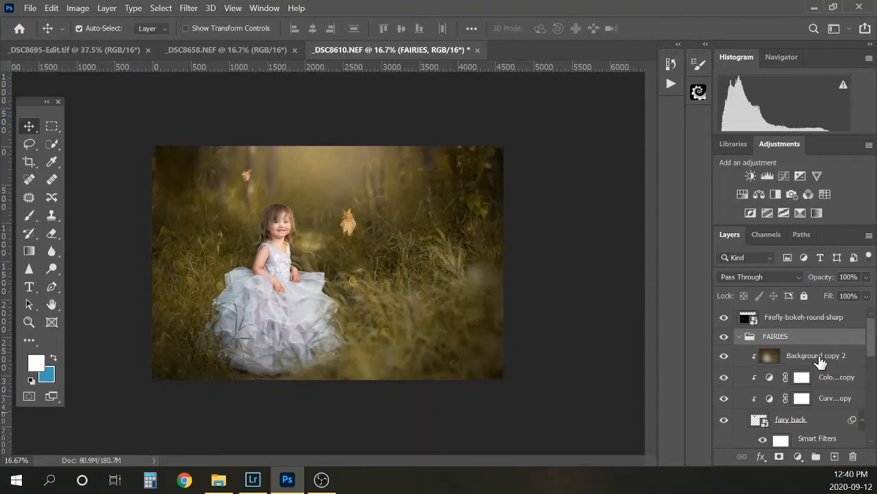
pyautogui.click(820, 358)
pyautogui.click(724, 357)
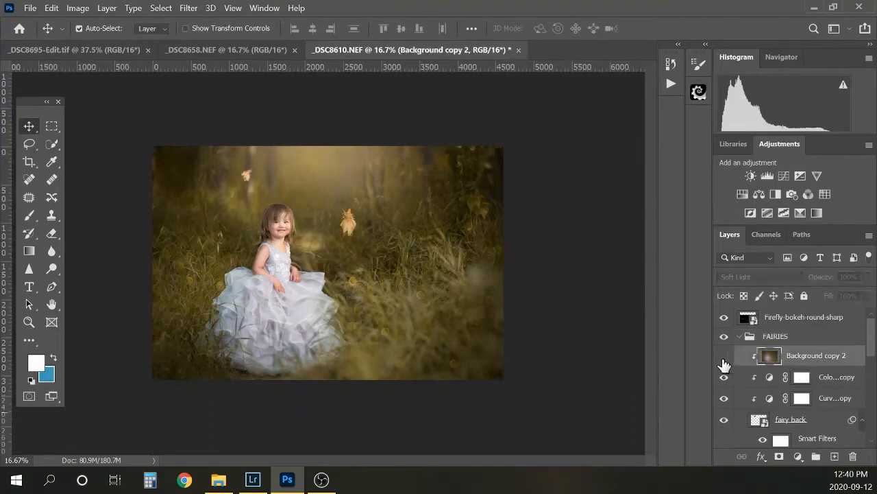
pyautogui.click(724, 356)
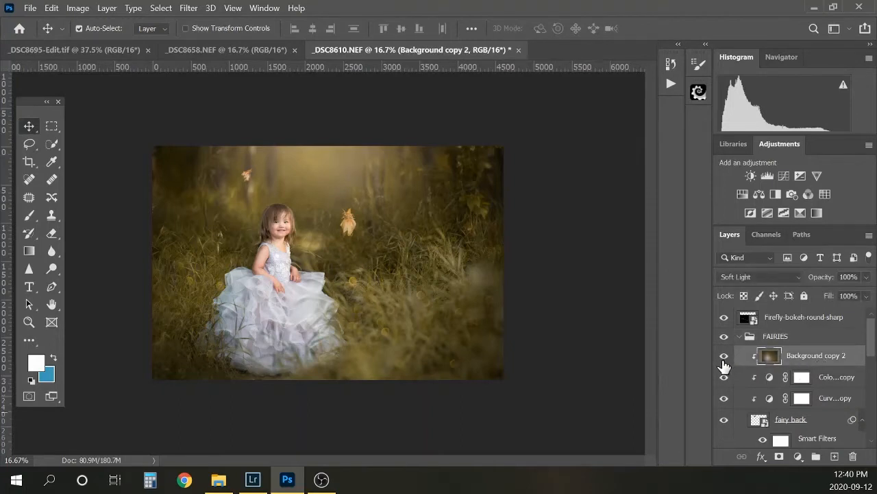
# - Lower the opacity of Background copy 2 to 80% and compare the image with it hidden and shown
pyautogui.click(867, 276)
pyautogui.click(855, 293)
pyautogui.click(835, 277)
pyautogui.write('80')
pyautogui.press('Return')
pyautogui.click(724, 356)
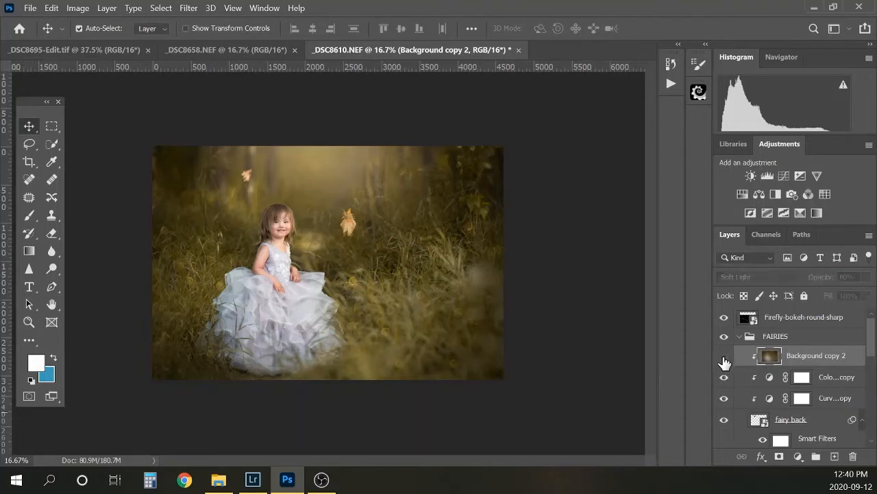
pyautogui.click(724, 357)
pyautogui.click(724, 356)
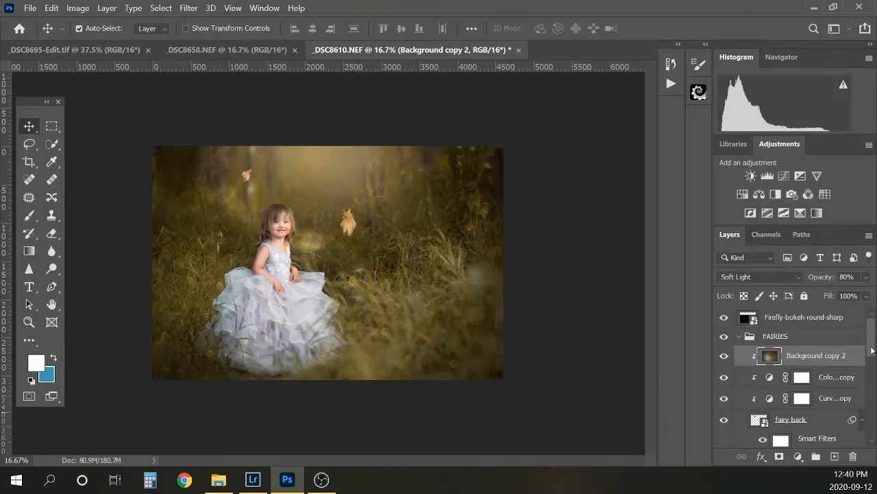
# - Compare the image with the lower Background copy hidden and shown, and collapse the FAIRIES group
pyautogui.scroll(-3, 765, 363)
pyautogui.click(723, 355)
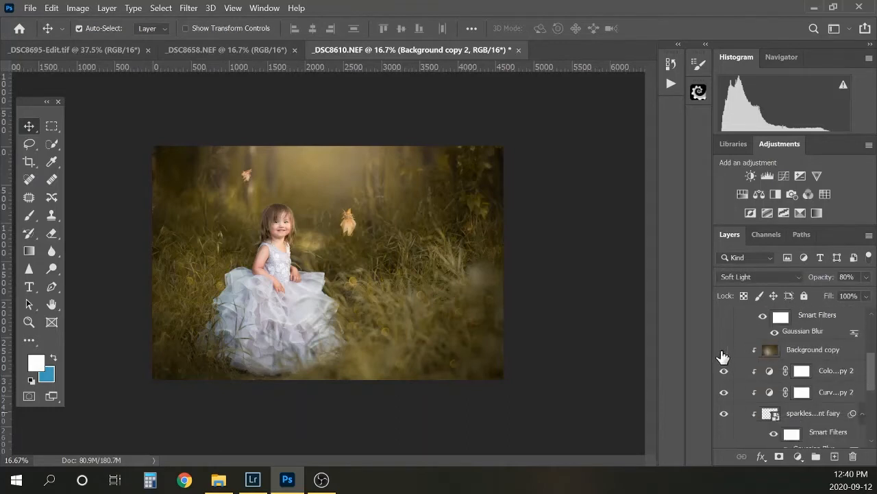
pyautogui.click(723, 354)
pyautogui.scroll(3, 727, 353)
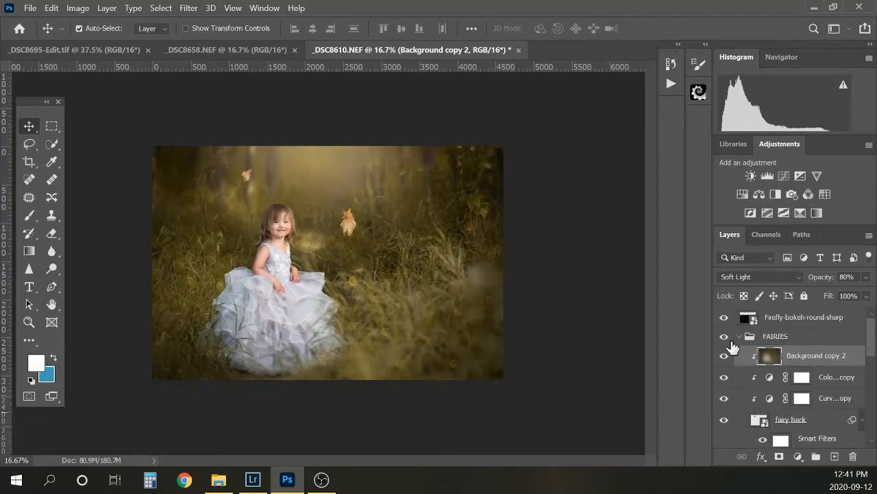
pyautogui.click(739, 336)
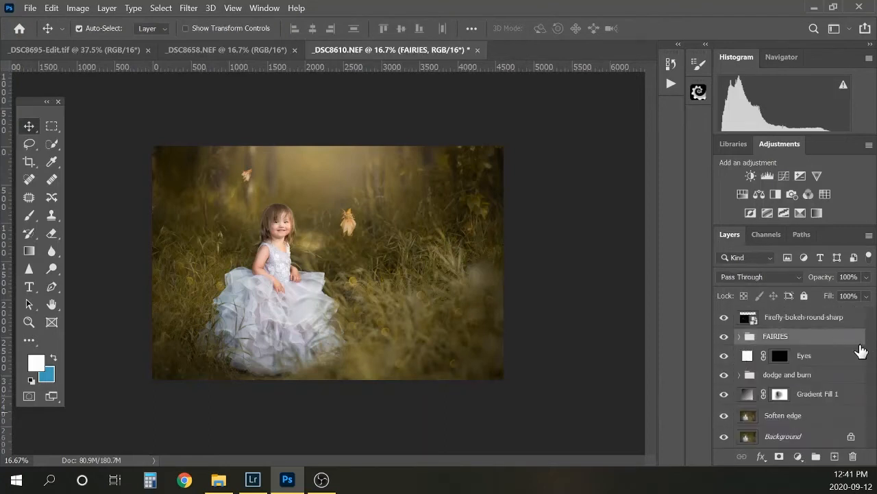
# - Reduce the Firefly-bokeh-round-sharp layer's opacity to 30%, comparing the image with the layer hidden and shown
pyautogui.click(745, 318)
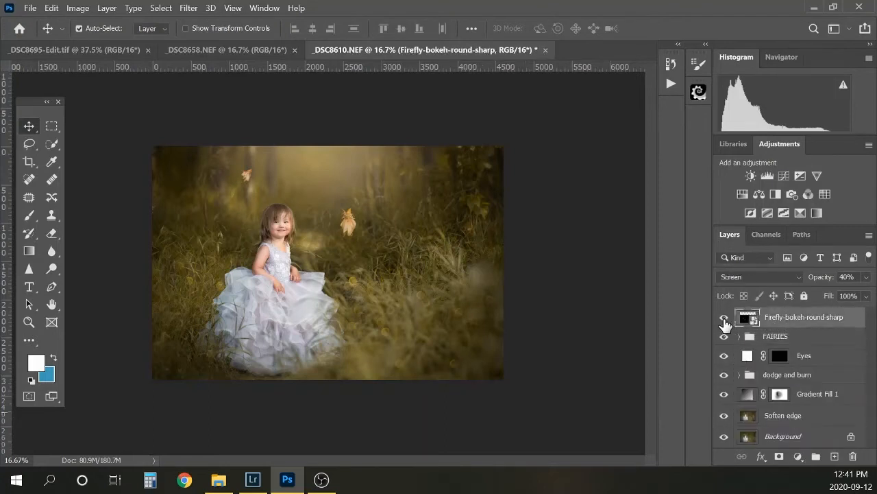
pyautogui.click(724, 317)
pyautogui.click(724, 320)
pyautogui.click(848, 276)
pyautogui.write('30')
pyautogui.press('Return')
pyautogui.click(724, 317)
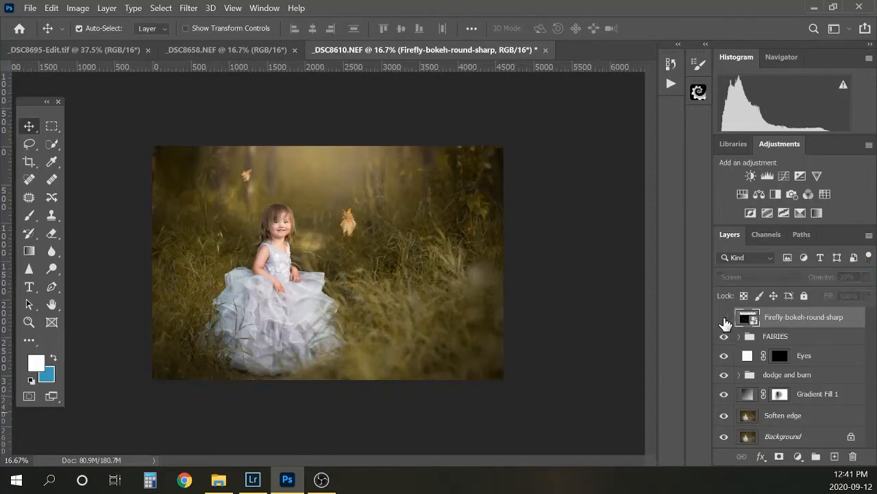
pyautogui.click(724, 320)
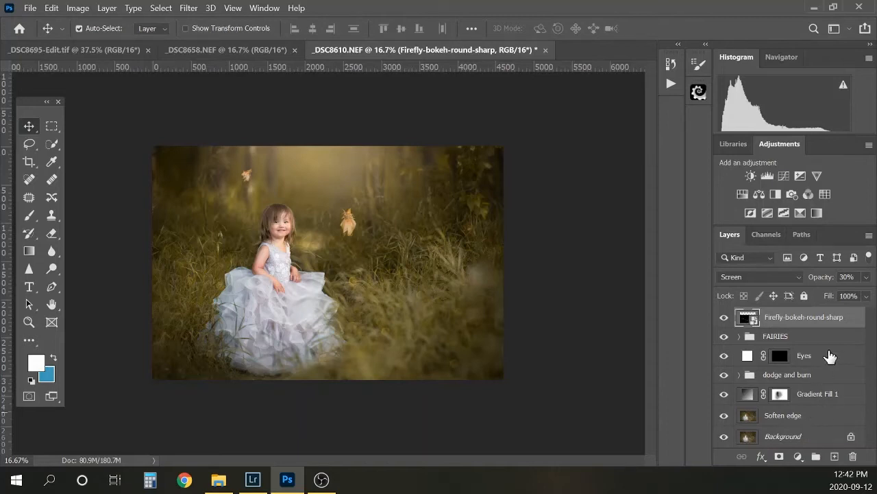
# - Stamp all visible layers into a new layer at the top of the stack and name it "sharpen details"
pyautogui.press('ctrl')
pyautogui.hotkey('shift', 'alt', 'n')
pyautogui.hotkey('ctrl', 'shift', 'alt', 'e')
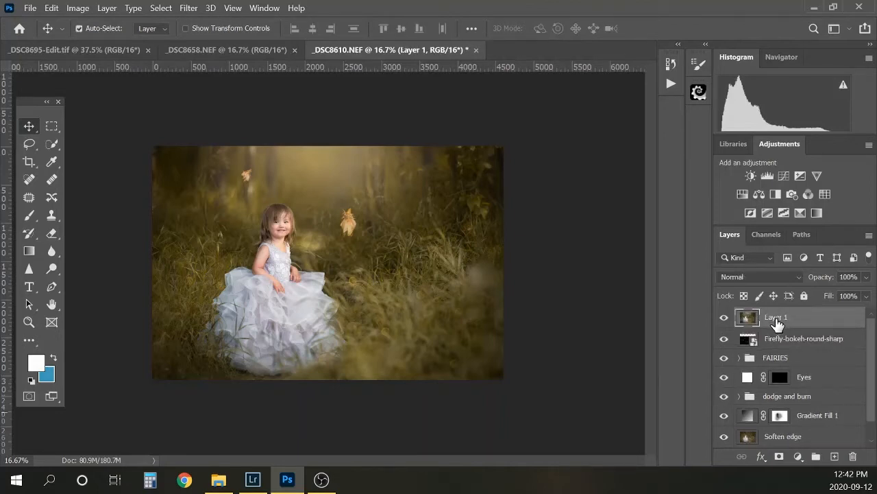
pyautogui.doubleClick(775, 321)
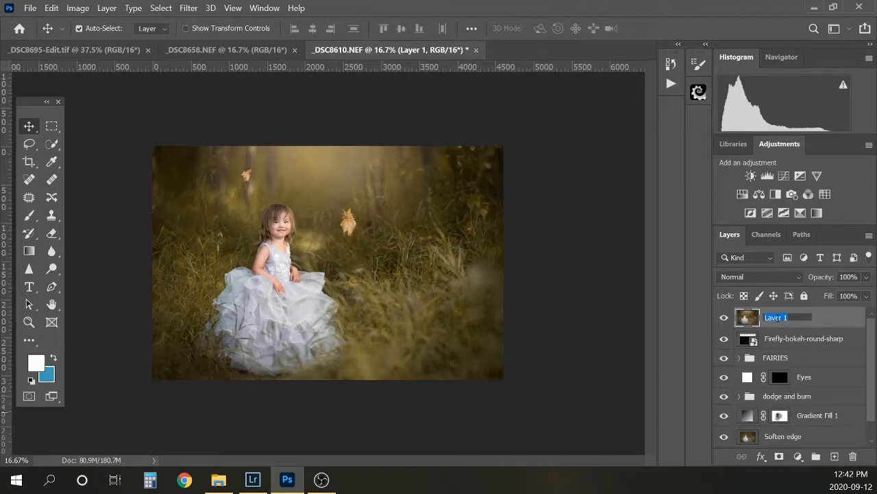
pyautogui.write('sharpen details')
pyautogui.press('Return')
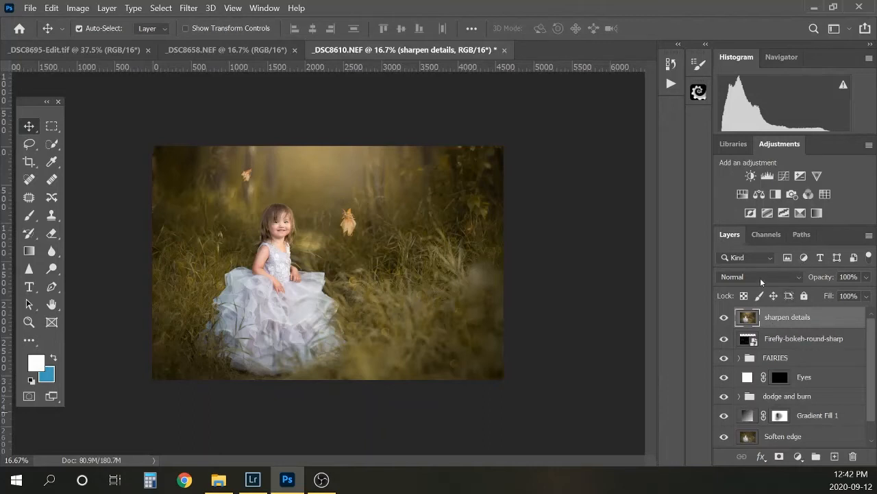
# - Apply an Unsharp Mask to the sharpen details layer with Amount 37%, Radius 14.0 pixels and Threshold 12, checking the preview on the girl's face
pyautogui.press('ctrl')
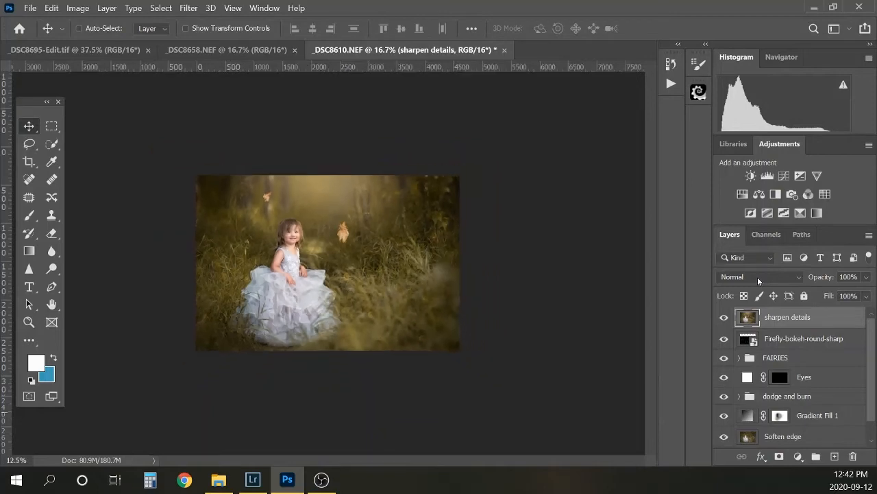
pyautogui.hotkey('ctrl', '=')
pyautogui.hotkey('ctrl', '=')
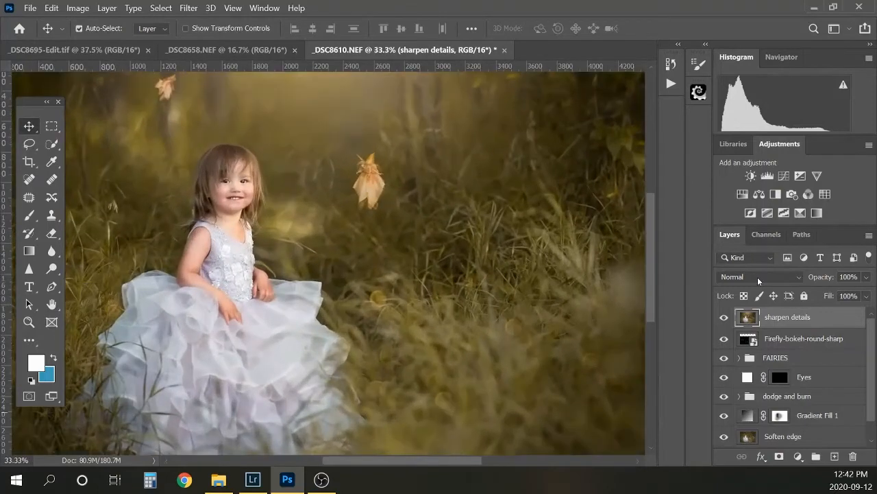
pyautogui.click(189, 7)
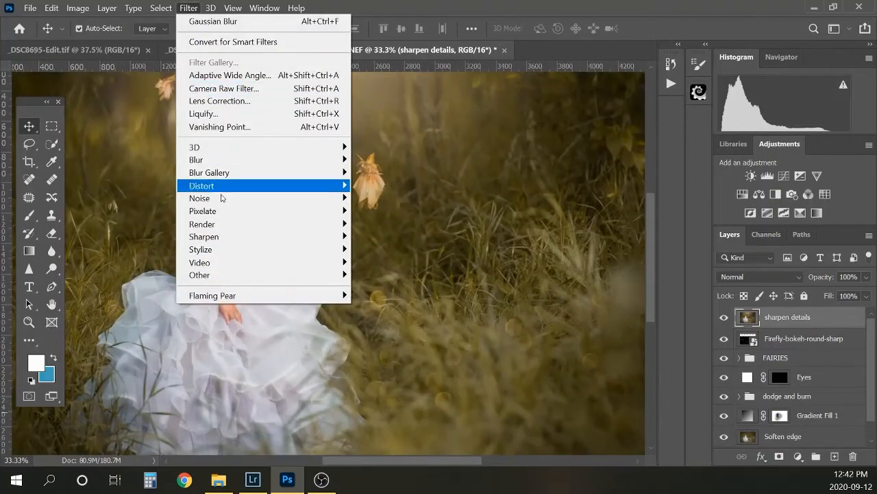
pyautogui.moveTo(221, 236)
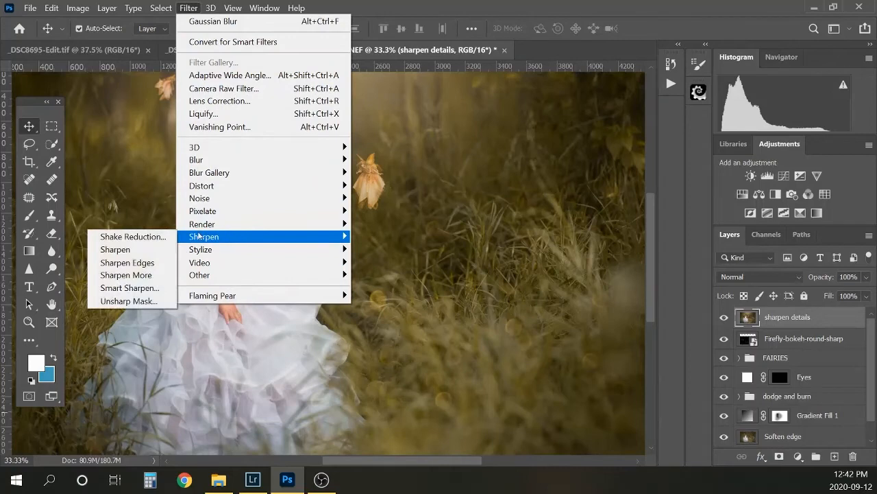
pyautogui.click(144, 300)
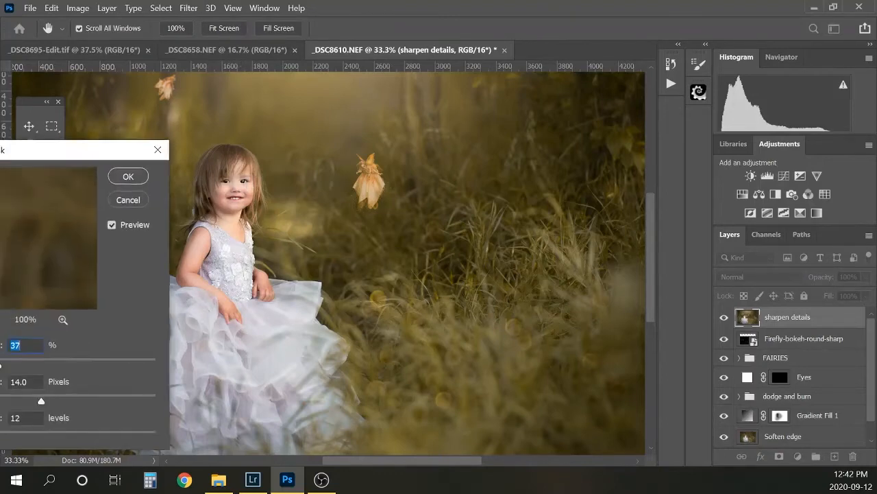
pyautogui.moveTo(0, 147); pyautogui.dragTo(471, 114)
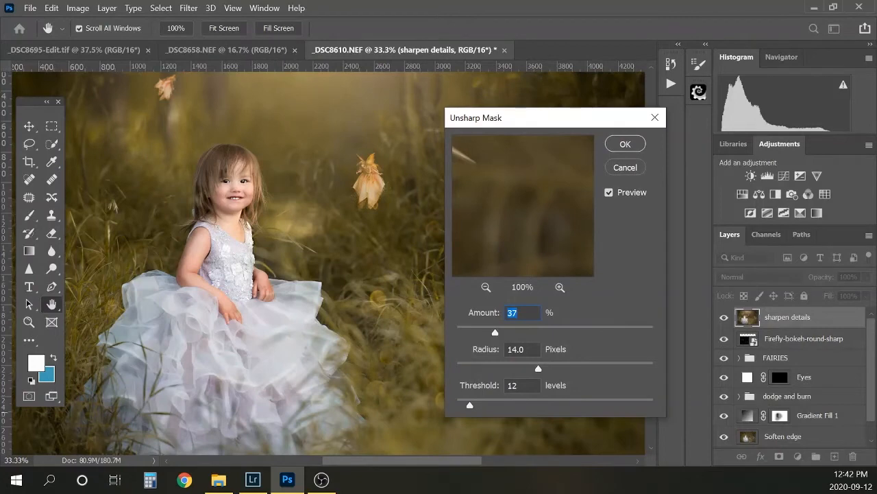
pyautogui.click(240, 183)
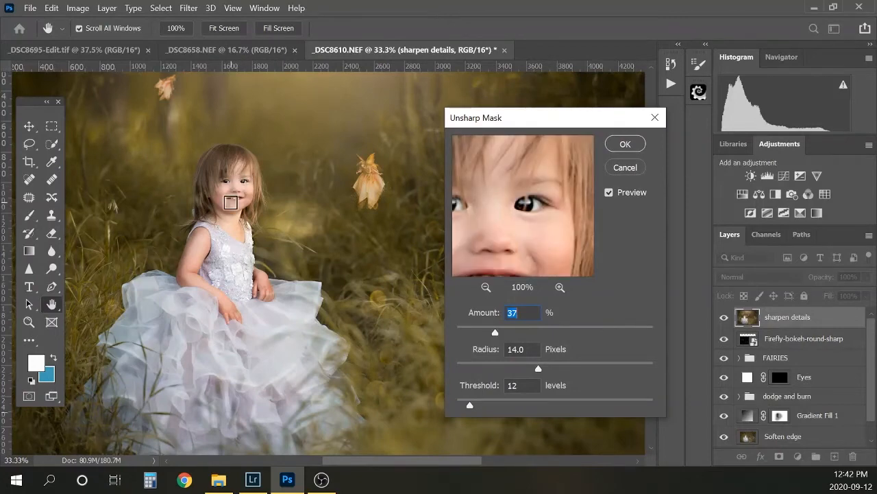
pyautogui.click(610, 194)
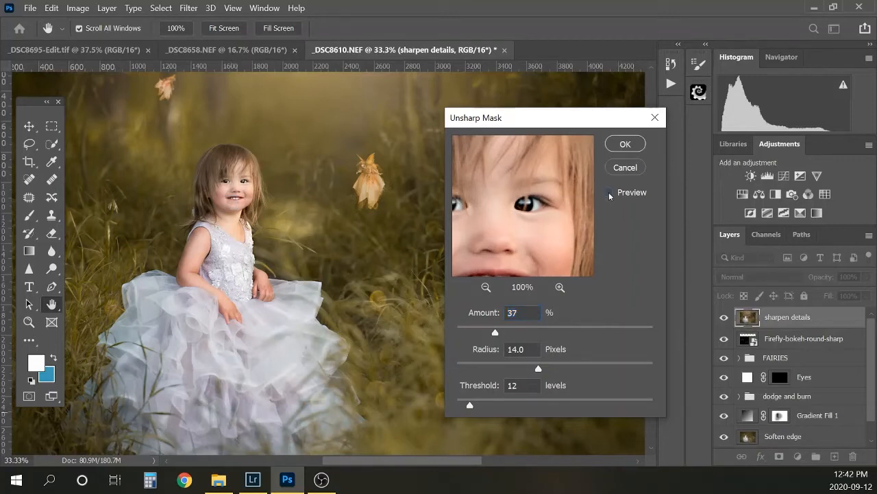
pyautogui.click(610, 194)
pyautogui.click(609, 195)
pyautogui.click(609, 194)
pyautogui.click(629, 144)
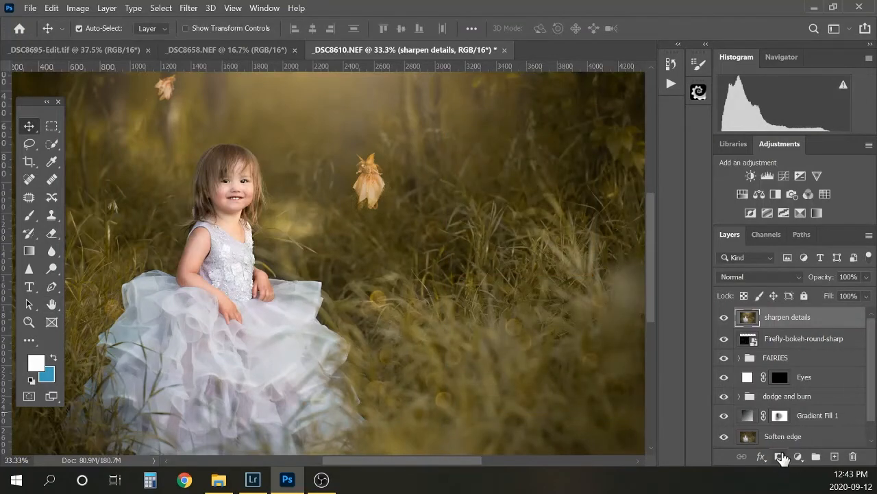
# - Add a layer mask to the sharpen details layer, invert it to black, and ready the Brush tool with white over the girl
pyautogui.click(779, 456)
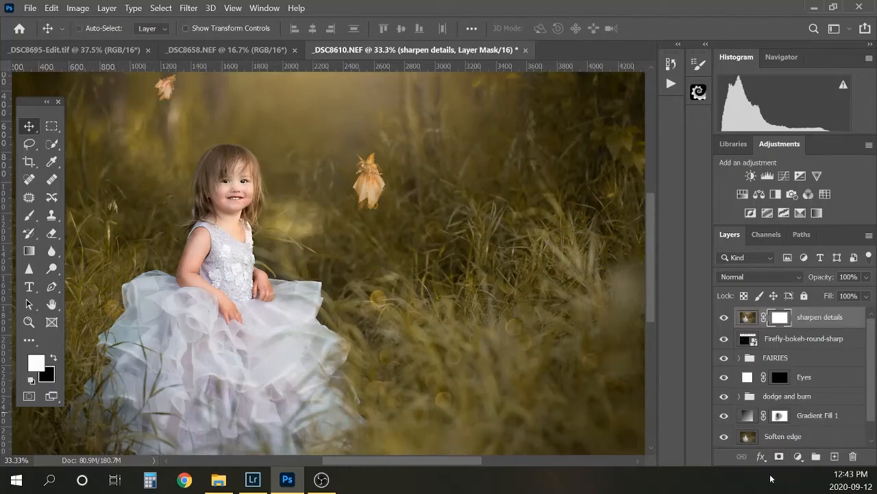
pyautogui.hotkey('ctrl', 'i')
pyautogui.press('b')
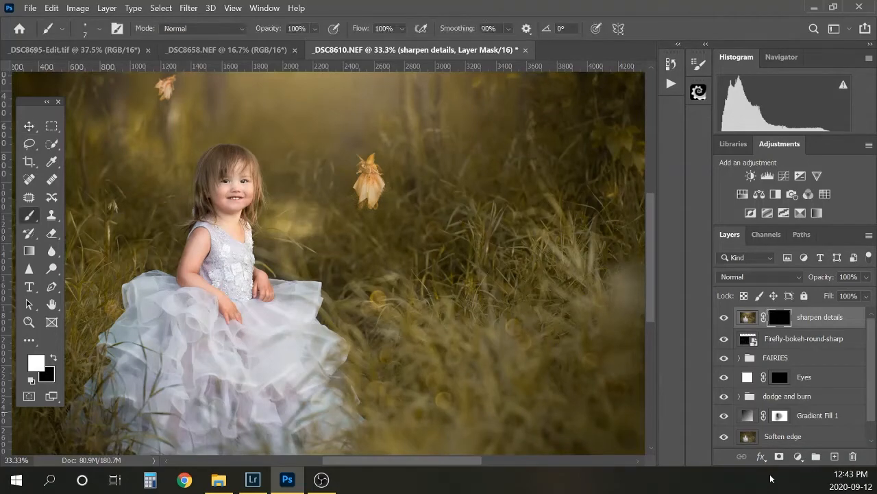
pyautogui.hotkey('ctrl', '+')
pyautogui.hotkey('ctrl', '+')
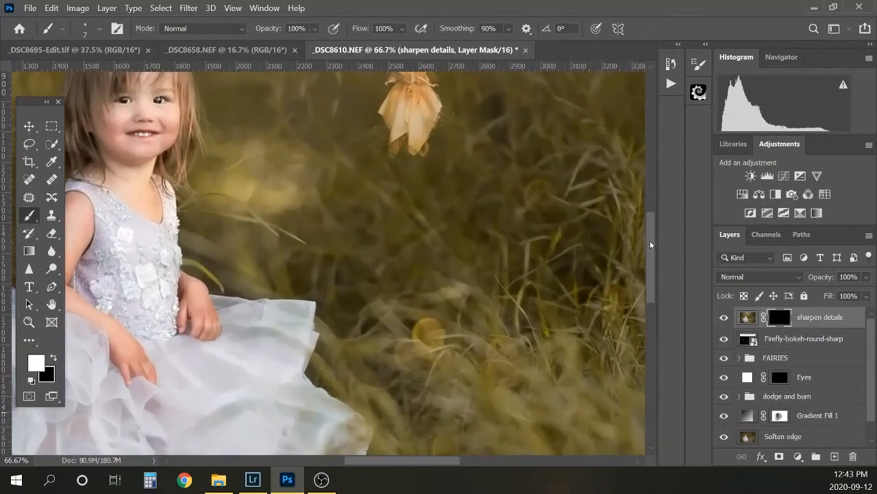
pyautogui.moveTo(651, 245); pyautogui.dragTo(648, 223)
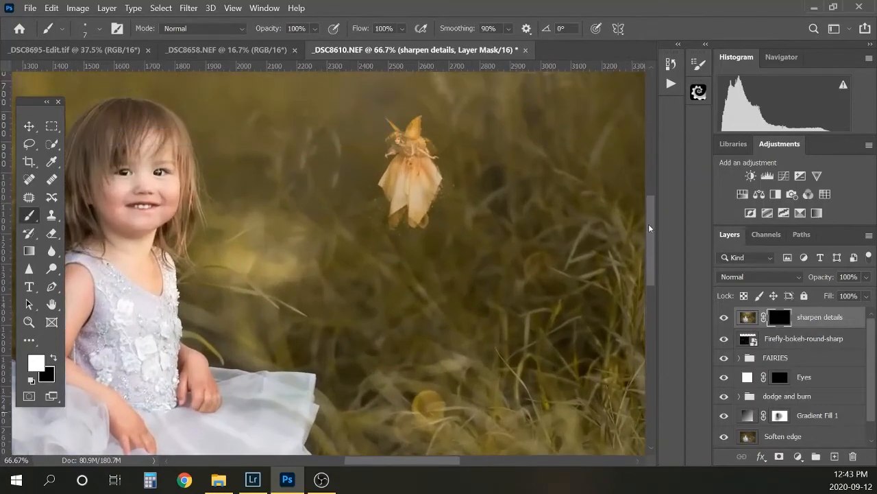
pyautogui.moveTo(379, 459); pyautogui.dragTo(351, 459)
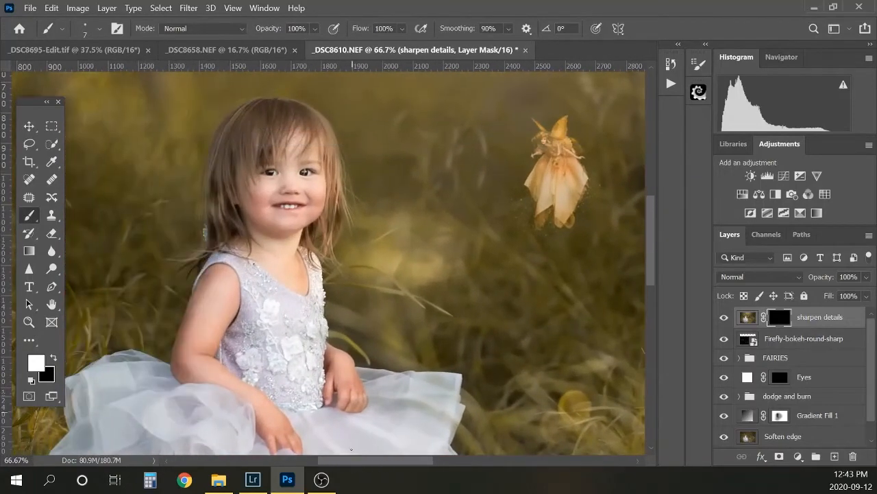
# - Paint white on the sharpen details mask over the girl's eyes with a 25-pixel brush, and compare the layer hidden and shown
pyautogui.press(']')
pyautogui.press(']')
pyautogui.press(']')
pyautogui.press(']')
pyautogui.press(']')
pyautogui.press(']')
pyautogui.press(']')
pyautogui.moveTo(302, 173); pyautogui.dragTo(303, 174)
pyautogui.click(725, 319)
pyautogui.click(724, 320)
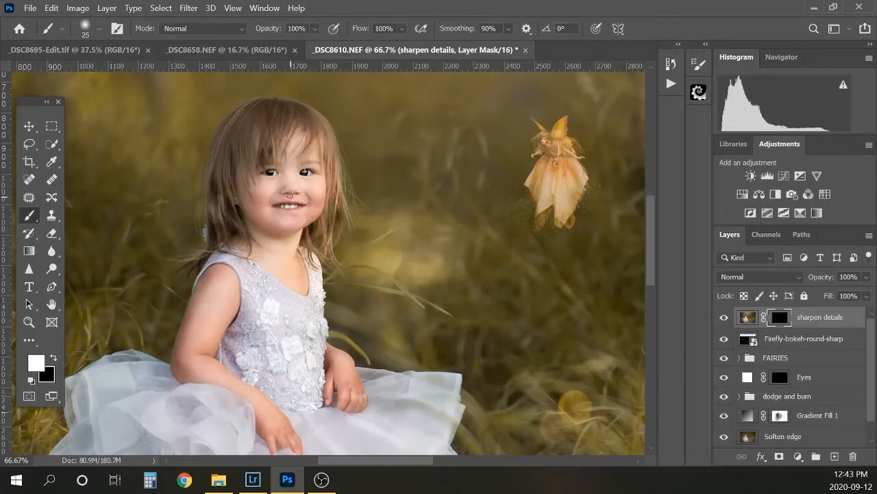
# - Reveal the sharpening on the girl's teeth with a smaller brush, then on the bodice flowers with the brush enlarged to 80
pyautogui.press('[')
pyautogui.press('[')
pyautogui.press('[')
pyautogui.press(']')
pyautogui.press(']')
pyautogui.press(']')
pyautogui.press(']')
pyautogui.press(']')
pyautogui.press(']')
pyautogui.press(']')
pyautogui.press(']')
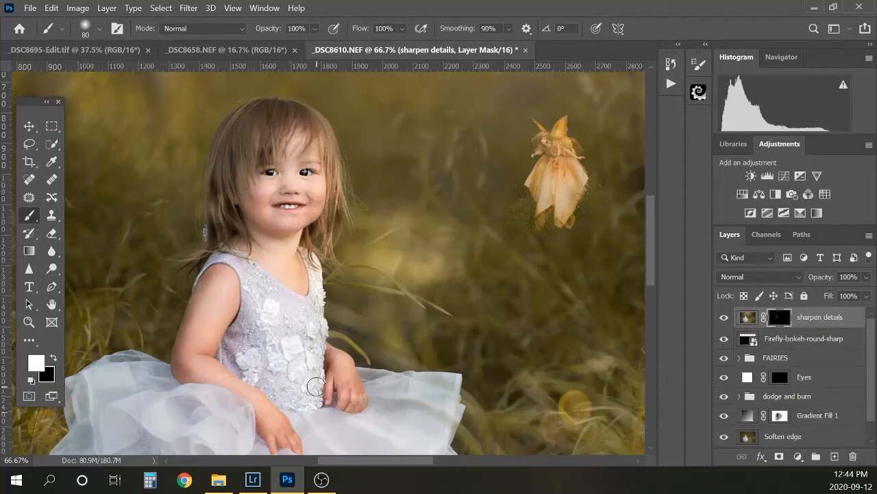
# - Show the mask as a red overlay and paint in the missed flowers on the bodice and along its edge beside the arm
pyautogui.press('\\')
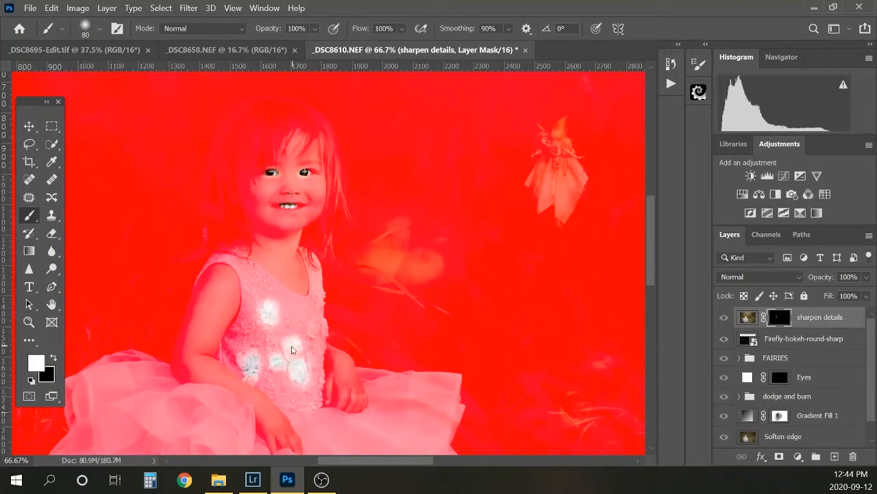
pyautogui.click(271, 311)
pyautogui.click(245, 363)
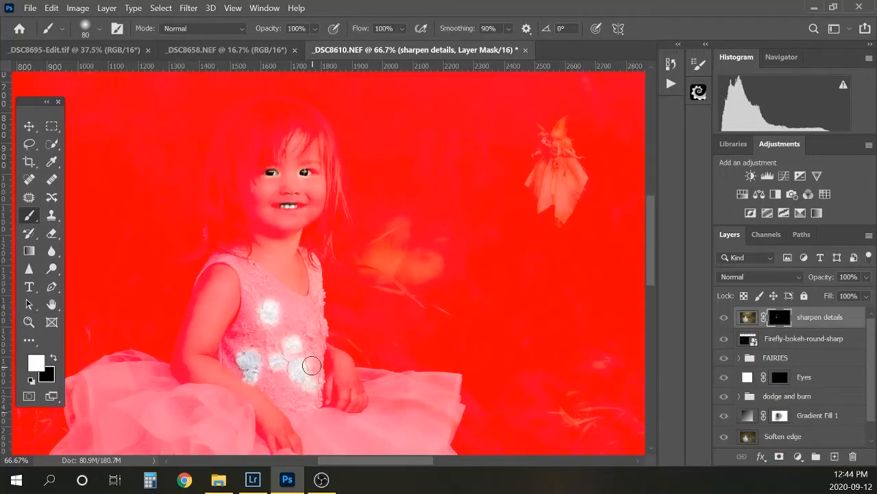
pyautogui.click(315, 327)
pyautogui.click(324, 330)
pyautogui.click(320, 380)
pyautogui.click(318, 398)
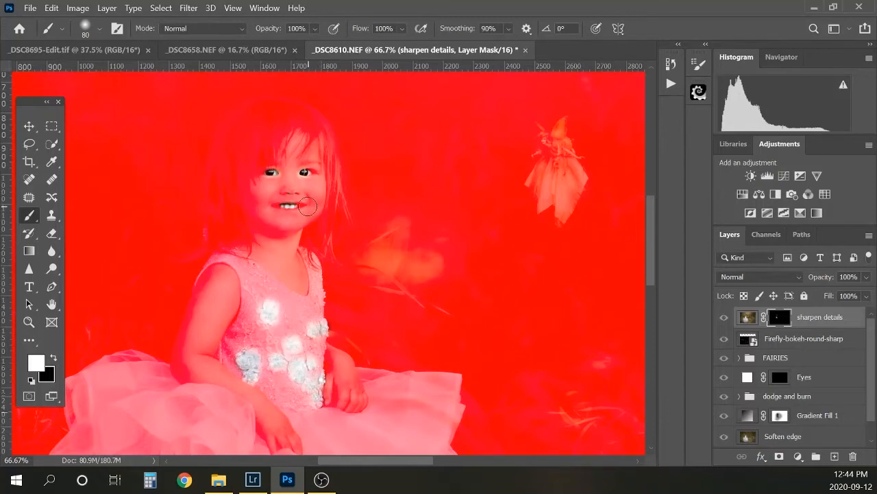
# - Reduce the brush size to 15 for fine facial details and turn off the red mask overlay
pyautogui.press('[')
pyautogui.press('[')
pyautogui.press('[')
pyautogui.press('[')
pyautogui.press('[')
pyautogui.press('[')
pyautogui.press('[')
pyautogui.press('[')
pyautogui.press('[')
pyautogui.press('[')
pyautogui.press('\\')
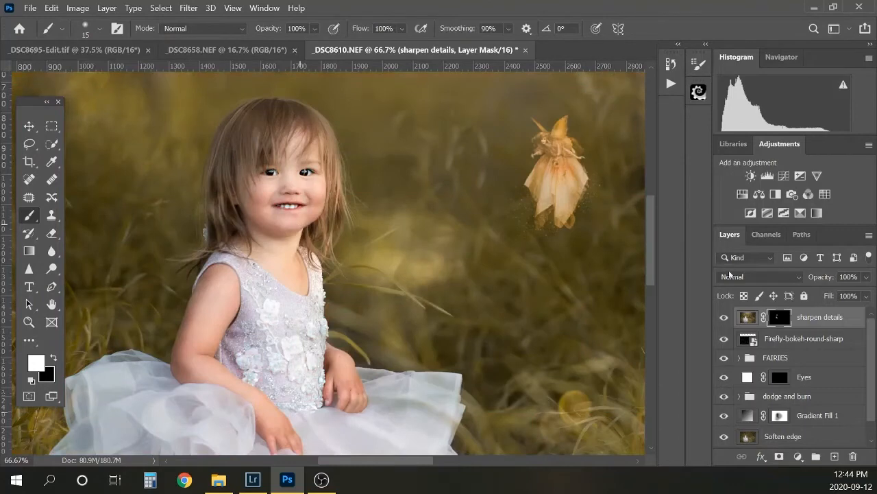
# - Compare the portrait with the sharpen details layer hidden and shown, and check the whole image at 25%
pyautogui.click(724, 319)
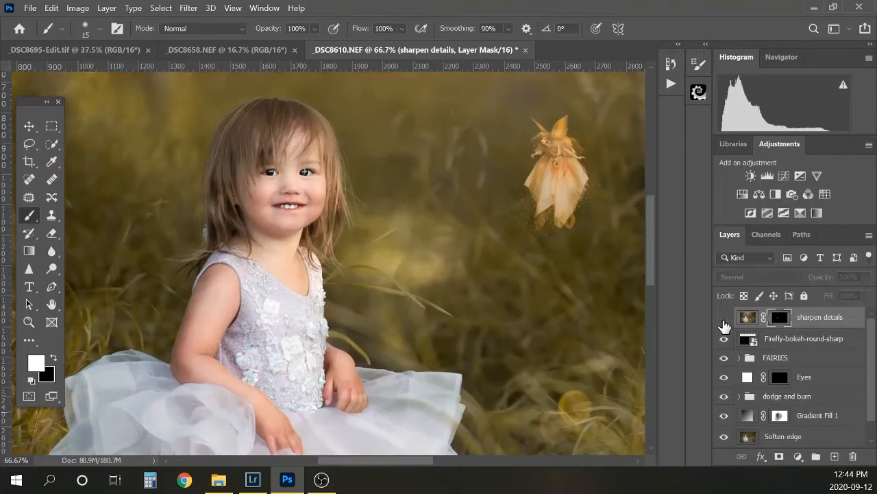
pyautogui.click(724, 319)
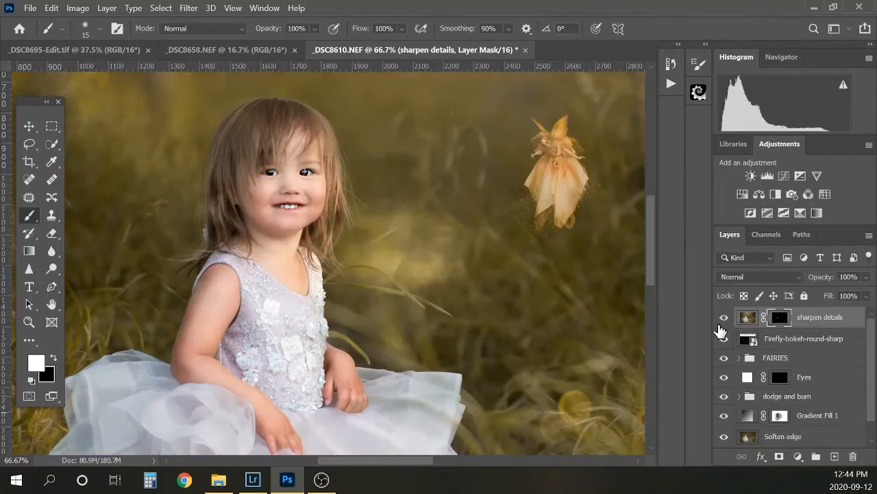
pyautogui.hotkey('ctrl', '-')
pyautogui.hotkey('ctrl', '-')
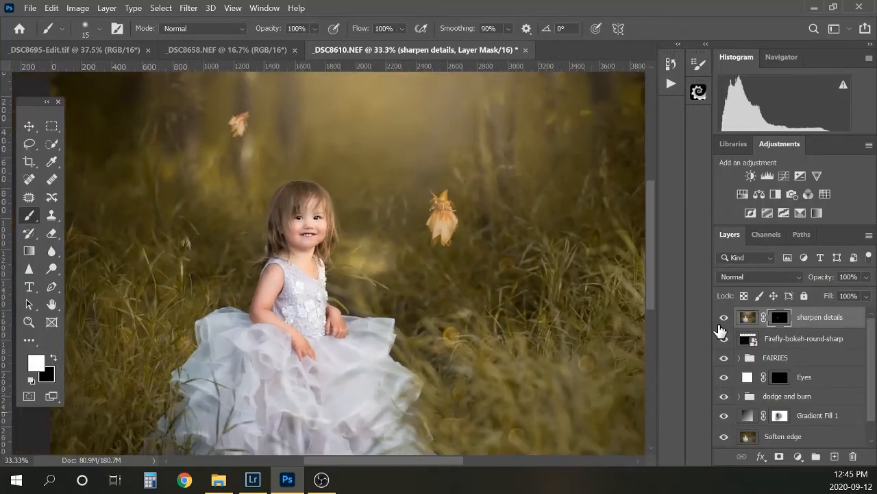
pyautogui.hotkey('ctrl', '-')
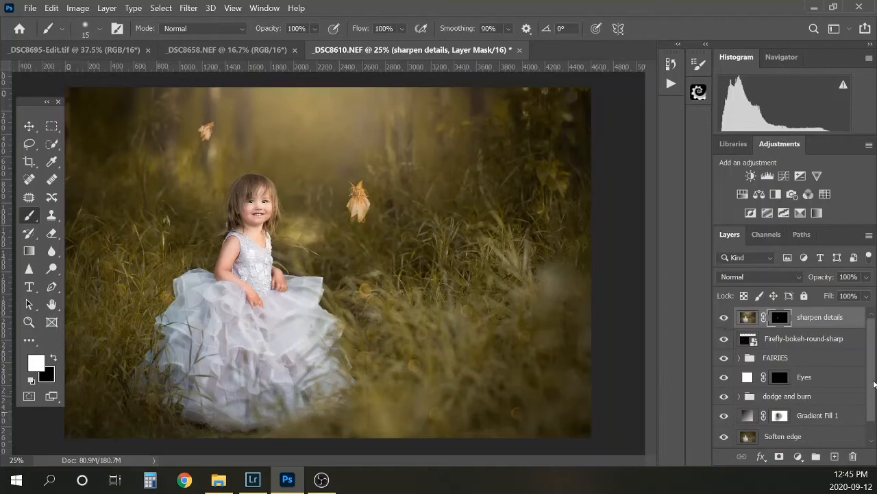
# - Select the Background layer and save the document with all its layers
pyautogui.scroll(-1, 788, 384)
pyautogui.click(788, 439)
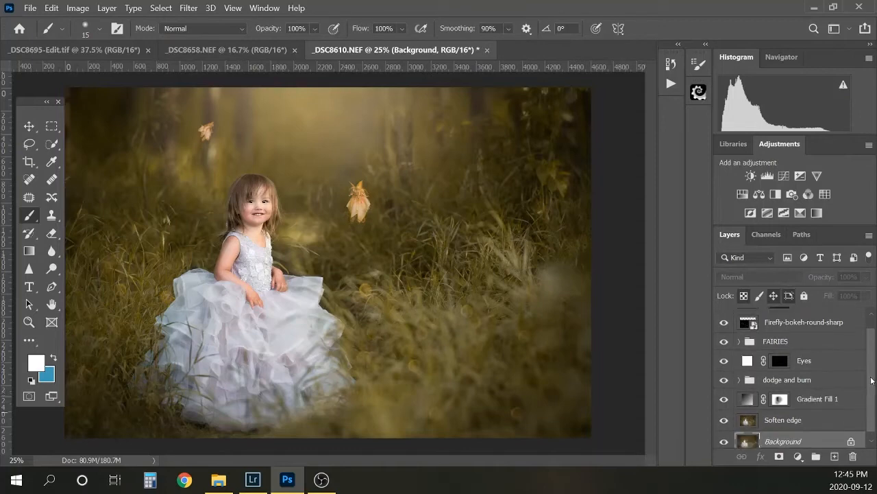
pyautogui.scroll(1, 874, 356)
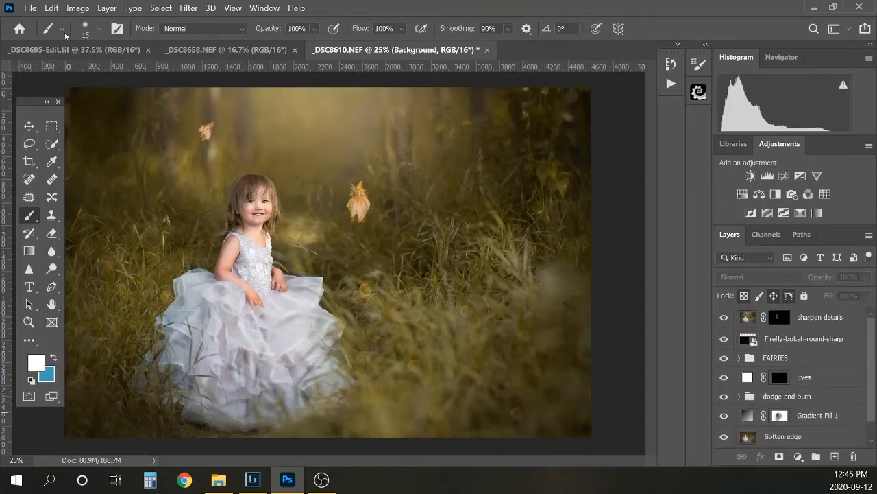
pyautogui.click(32, 8)
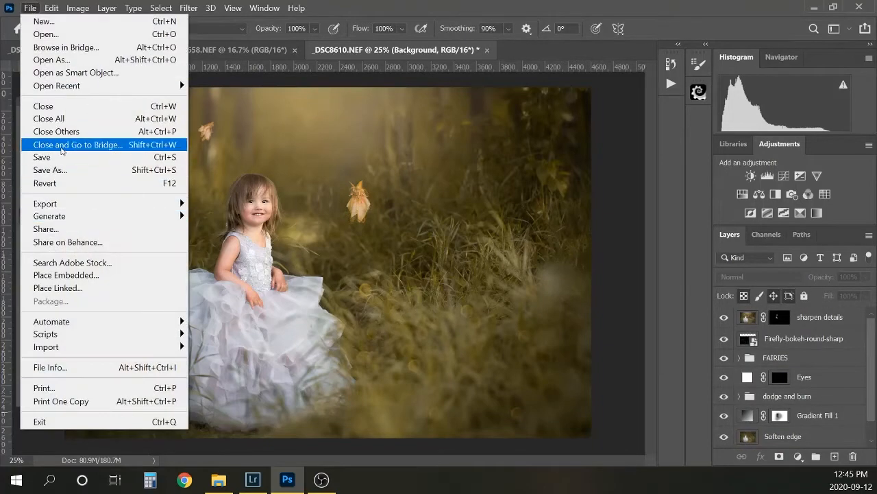
pyautogui.click(59, 157)
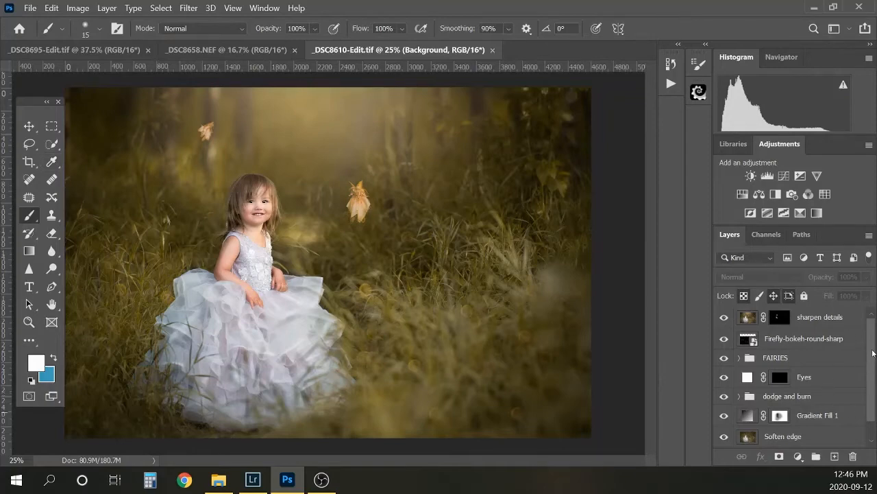
# - Flatten the saved image into a single Background layer
pyautogui.scroll(-1, 872, 364)
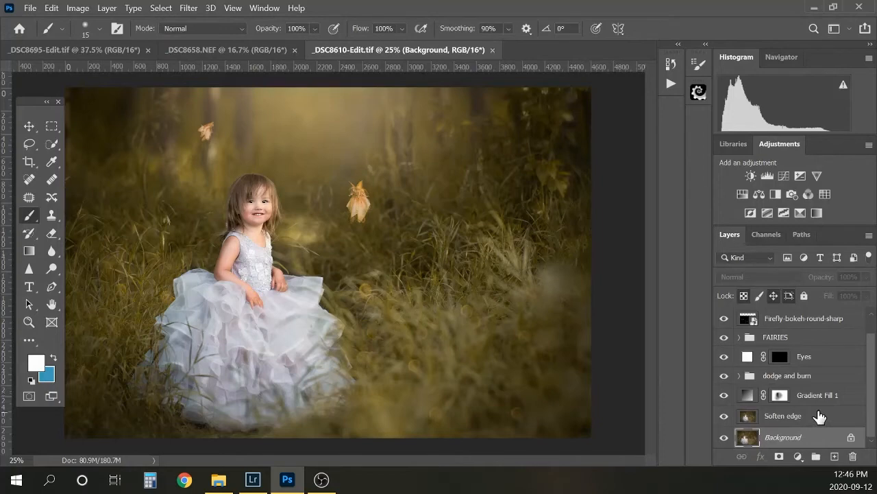
pyautogui.rightClick(810, 438)
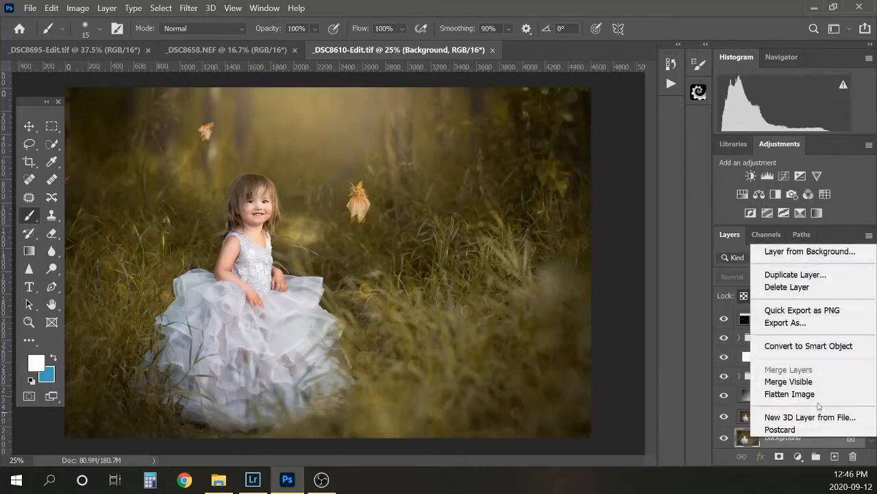
pyautogui.click(808, 395)
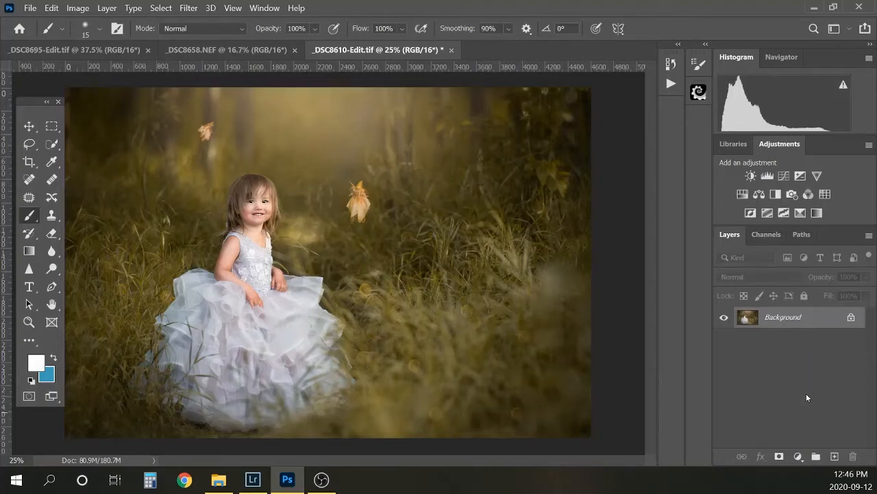
# - Add a Gradient Fill layer with Radial style, Reverse enabled and Scale 297%
pyautogui.click(798, 458)
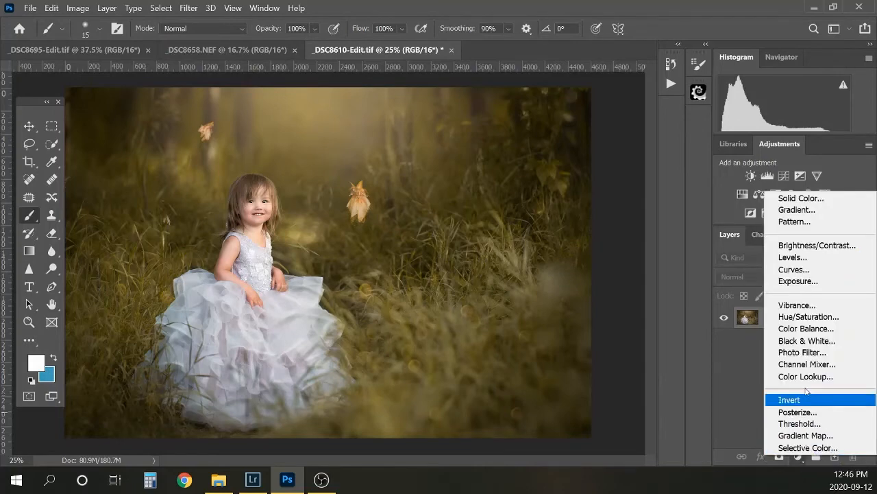
pyautogui.click(810, 214)
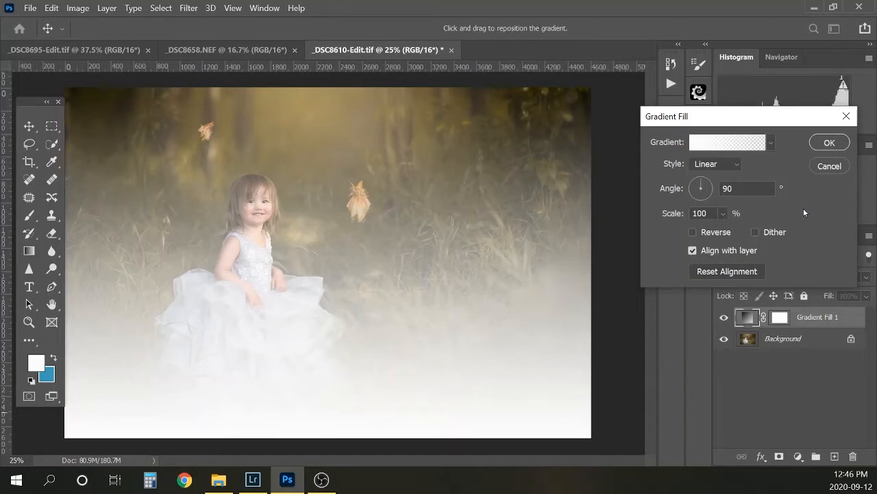
pyautogui.click(742, 165)
pyautogui.click(714, 188)
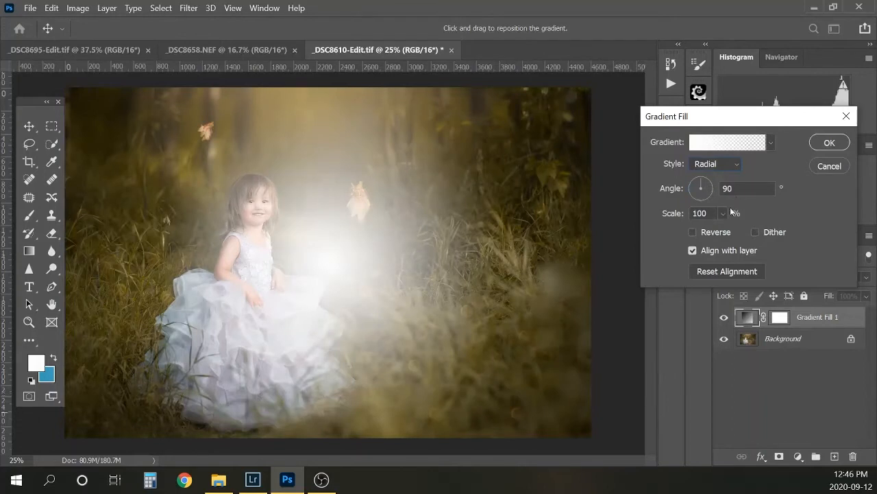
pyautogui.click(693, 233)
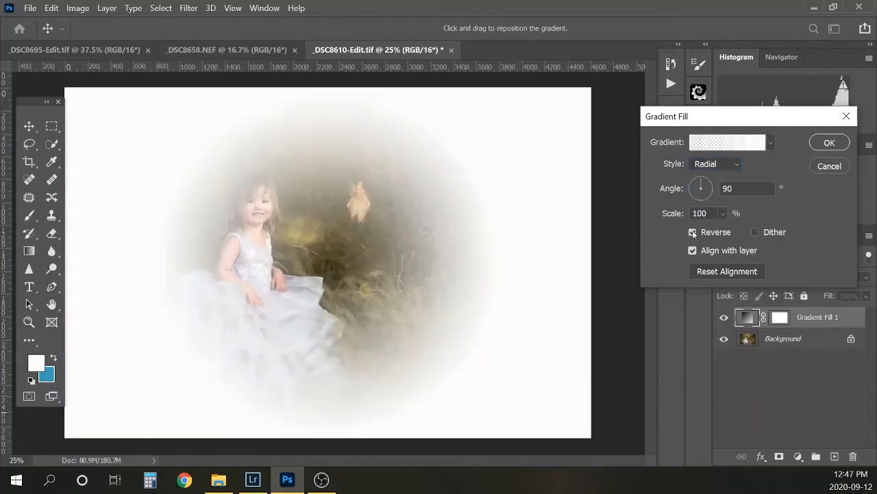
pyautogui.click(722, 213)
pyautogui.moveTo(725, 230); pyautogui.dragTo(741, 231)
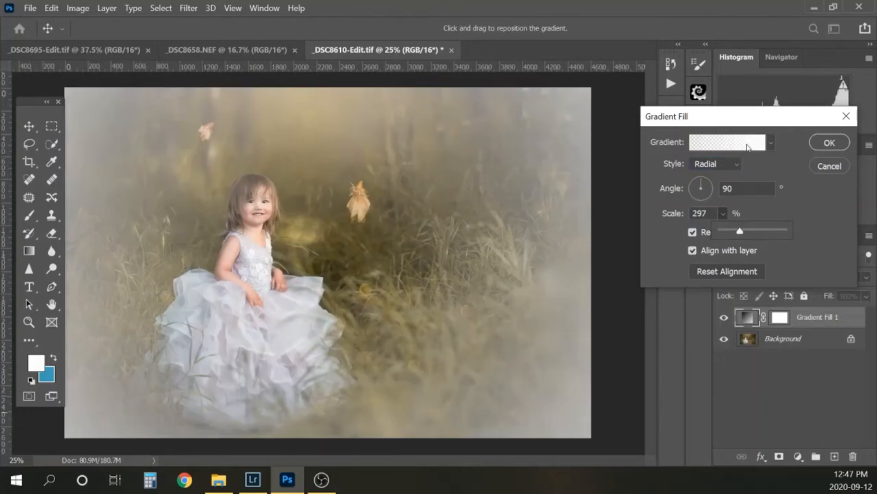
# - Choose the Orange_03 preset from the Oranges group for the gradient fill and apply it
pyautogui.click(747, 147)
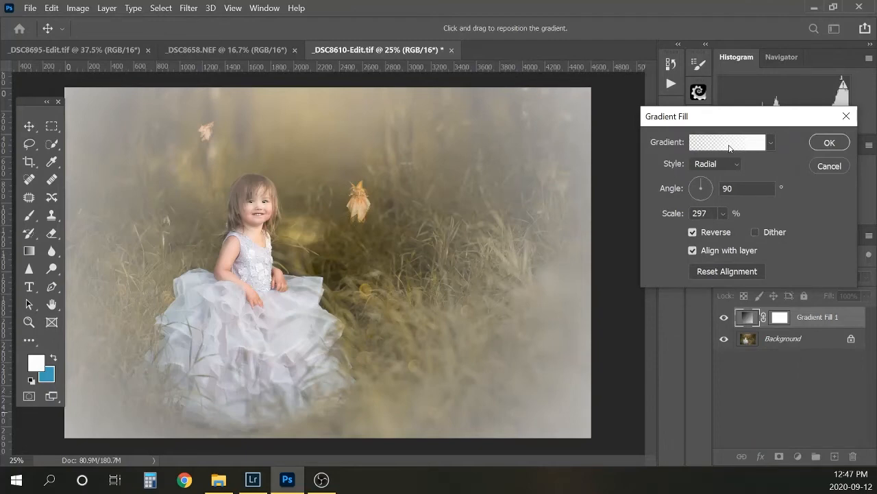
pyautogui.click(730, 149)
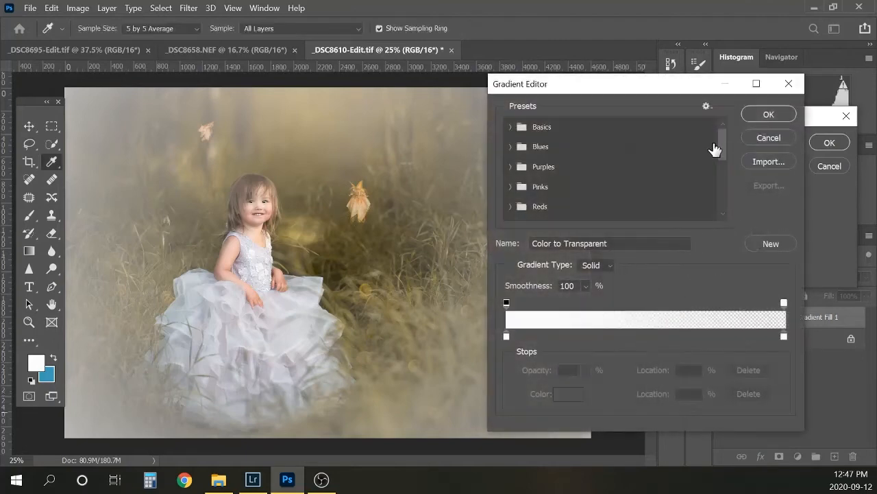
pyautogui.moveTo(721, 149)
pyautogui.mouseDown()
pyautogui.moveTo(726, 188)
pyautogui.moveTo(727, 132)
pyautogui.moveTo(727, 164)
pyautogui.mouseUp()
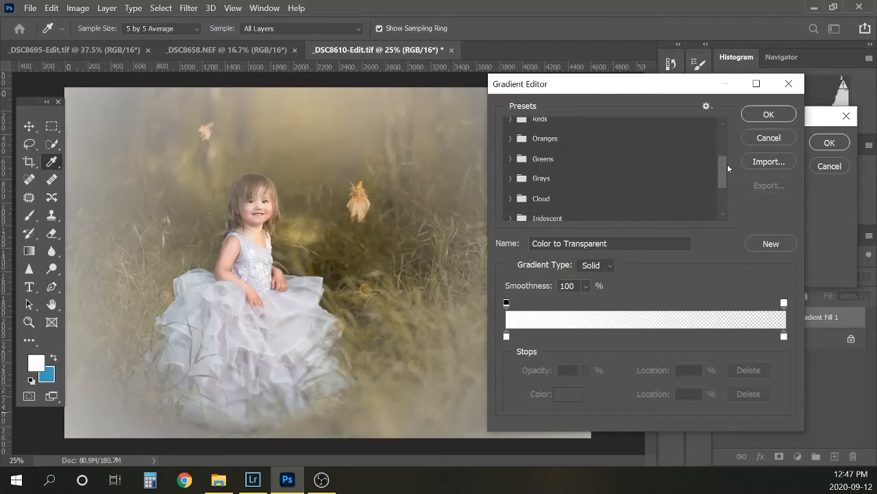
pyautogui.click(516, 139)
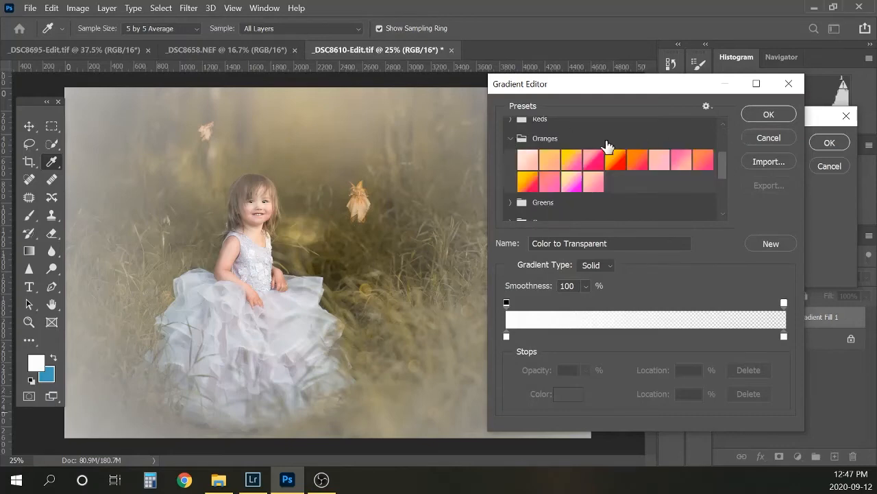
pyautogui.click(575, 166)
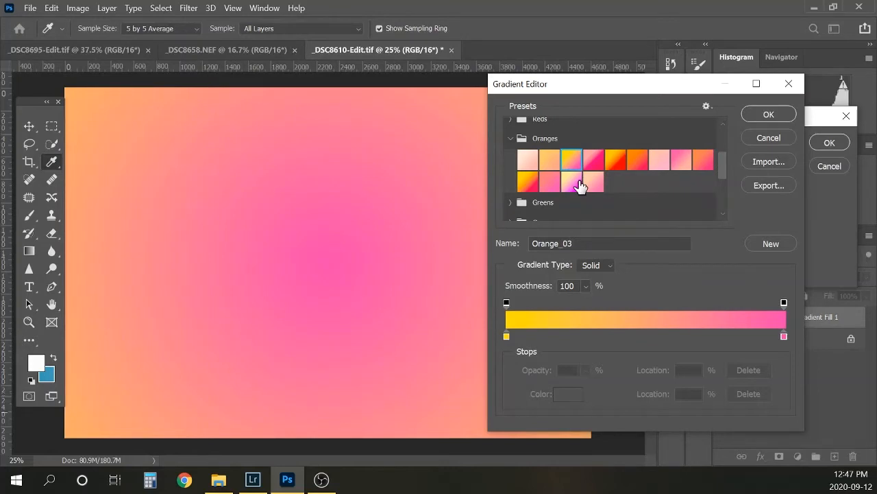
pyautogui.click(768, 115)
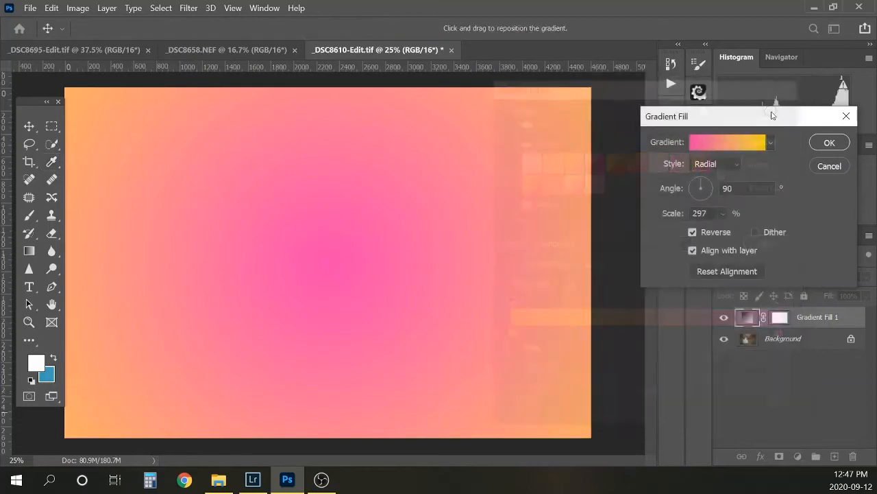
pyautogui.click(830, 142)
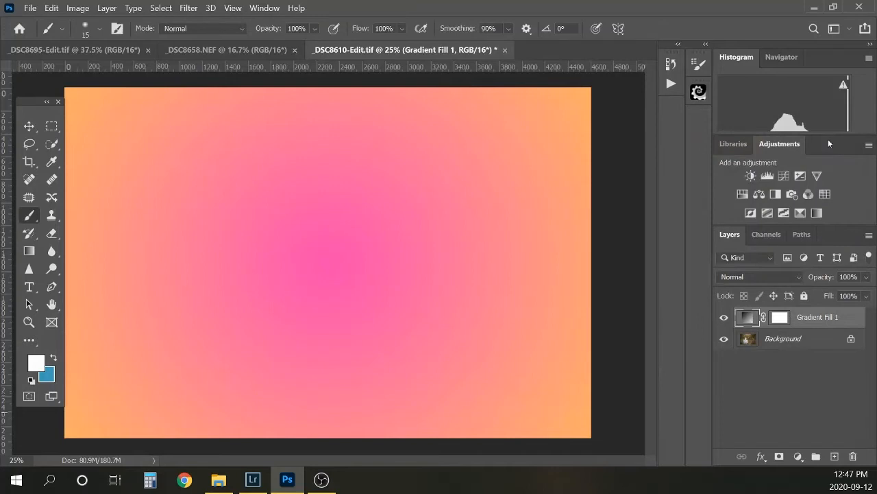
# - Set the Gradient Fill 1 layer to Soft Light blending at 15% opacity
pyautogui.click(766, 276)
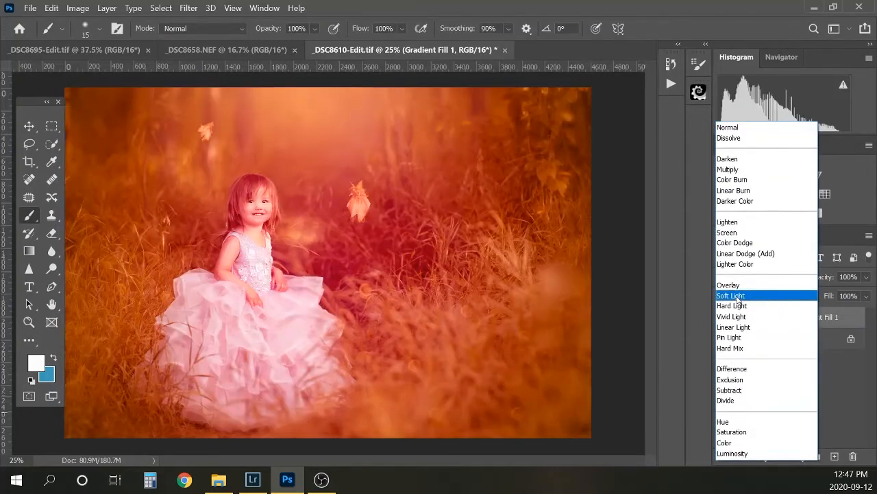
pyautogui.click(733, 295)
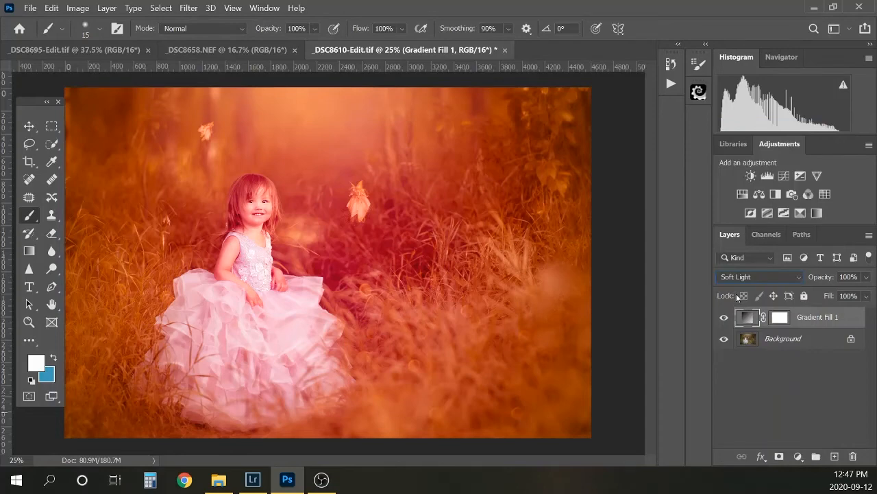
pyautogui.click(866, 276)
pyautogui.moveTo(855, 289); pyautogui.dragTo(810, 293)
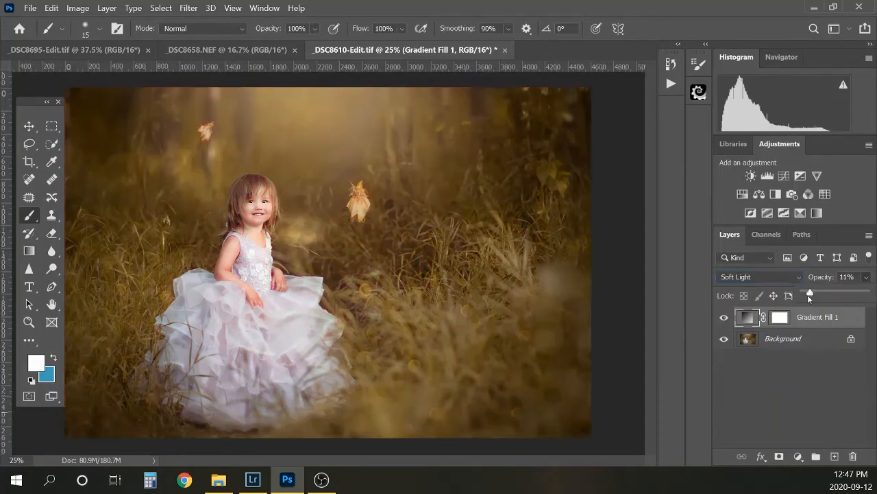
pyautogui.click(829, 277)
pyautogui.write('15')
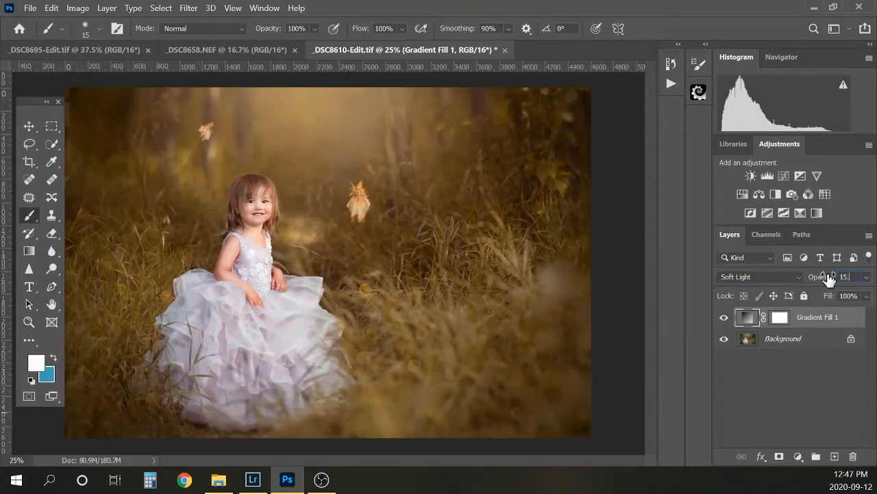
pyautogui.press('Return')
# - Compare the portrait with the Gradient Fill 1 layer hidden and shown
pyautogui.click(723, 319)
pyautogui.click(724, 319)
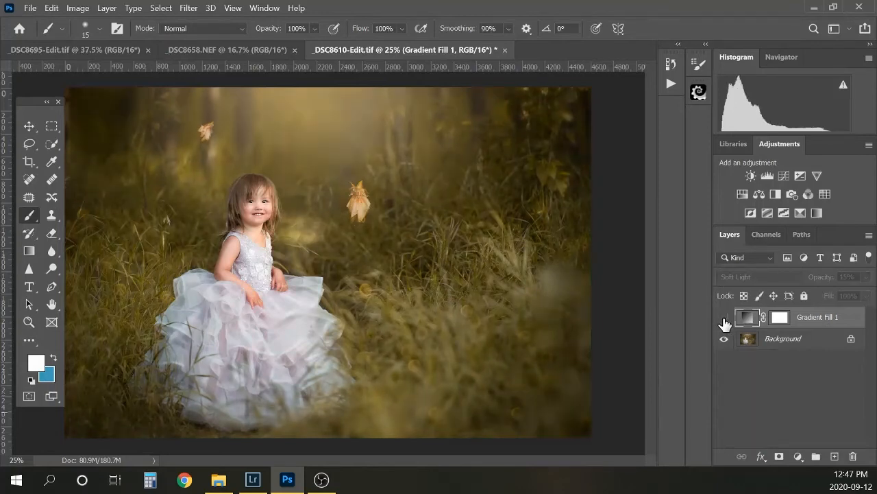
pyautogui.click(724, 320)
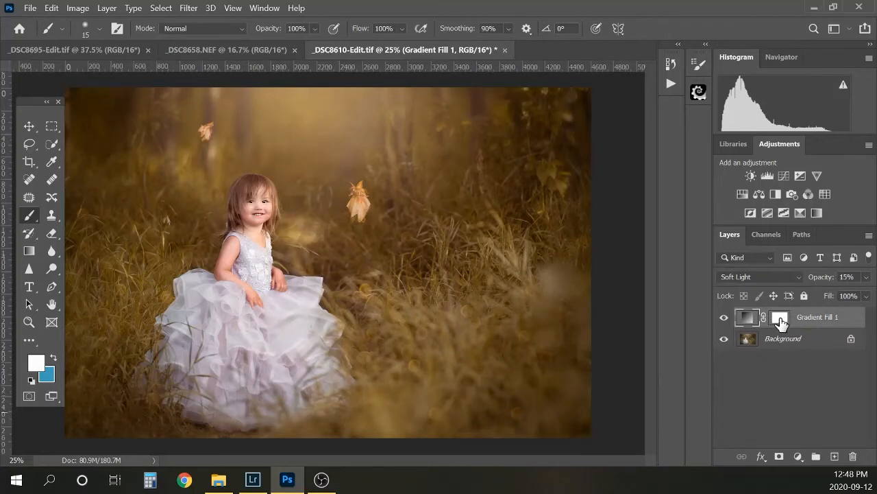
# - Paint black over the girl's bodice on the Gradient Fill 1 layer mask with a 400 px brush at 100% opacity
pyautogui.click(780, 320)
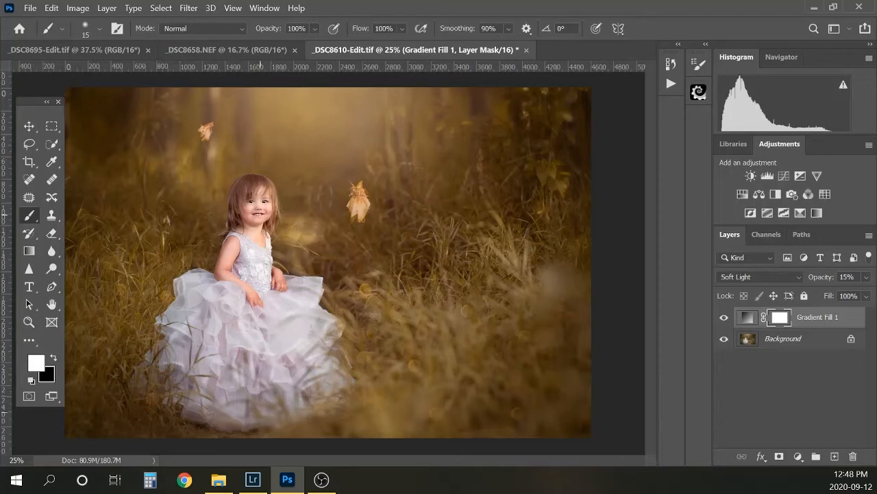
pyautogui.press(']')
pyautogui.press(']')
pyautogui.press(']')
pyautogui.press(']')
pyautogui.press(']')
pyautogui.press(']')
pyautogui.press(']')
pyautogui.press(']')
pyautogui.press(']')
pyautogui.press(']')
pyautogui.press(']')
pyautogui.press(']')
pyautogui.press(']')
pyautogui.press(']')
pyautogui.press(']')
pyautogui.press(']')
pyautogui.press('x')
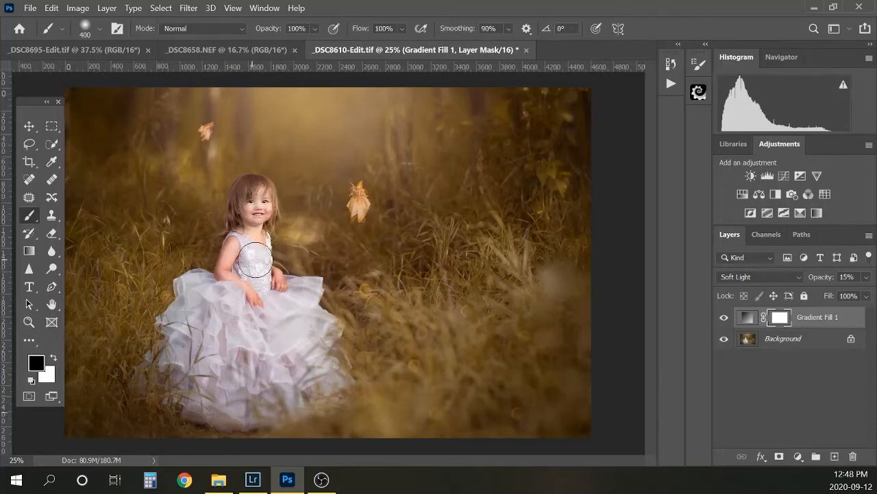
pyautogui.moveTo(256, 259); pyautogui.dragTo(259, 261)
pyautogui.press('[')
pyautogui.press('[')
pyautogui.press('[')
pyautogui.press('[')
pyautogui.press('[')
pyautogui.press('[')
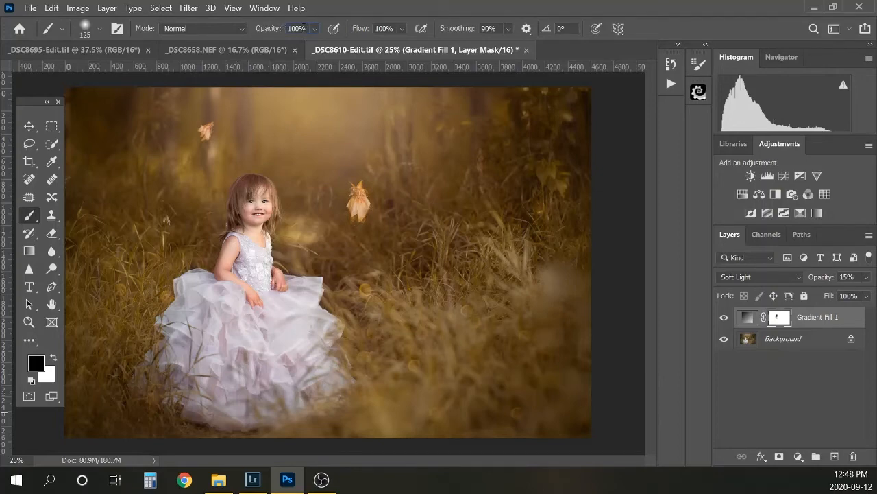
# - Paint black over the girl's head and torso on the gradient fill's mask with a 900 px brush at 40% opacity
pyautogui.click(280, 26)
pyautogui.write('034')
pyautogui.press('BackSpace')
pyautogui.press('BackSpace')
pyautogui.click(277, 25)
pyautogui.write('40')
pyautogui.press('Return')
pyautogui.press(']')
pyautogui.press(']')
pyautogui.press(']')
pyautogui.press(']')
pyautogui.press(']')
pyautogui.press(']')
pyautogui.press(']')
pyautogui.press(']')
pyautogui.press(']')
pyautogui.press(']')
pyautogui.press(']')
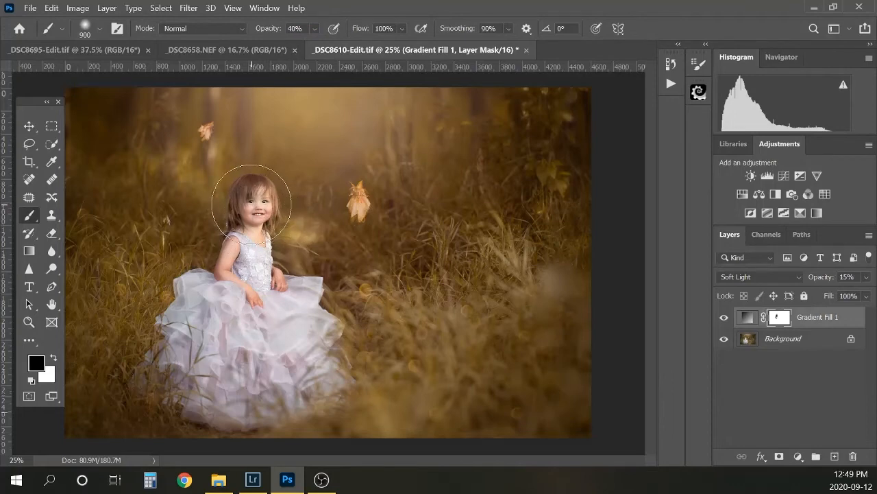
pyautogui.moveTo(251, 203); pyautogui.dragTo(246, 263)
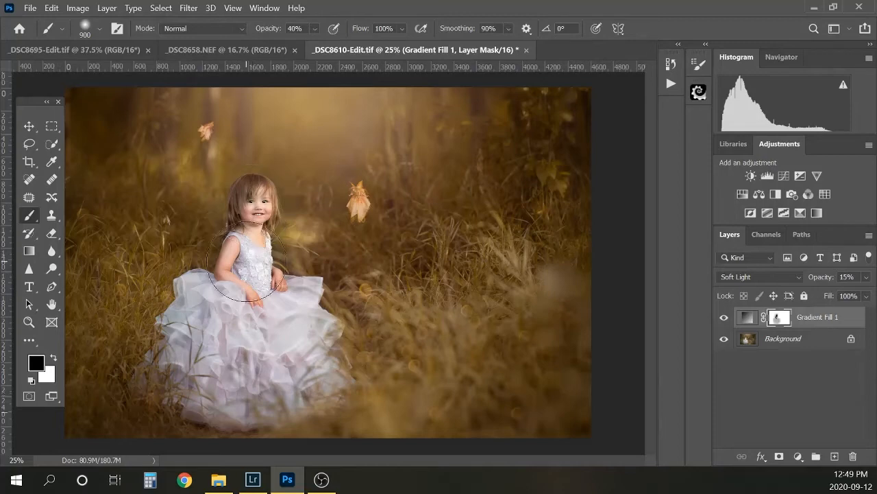
# - Compare the portrait with the masked Gradient Fill 1 layer hidden and shown
pyautogui.click(724, 318)
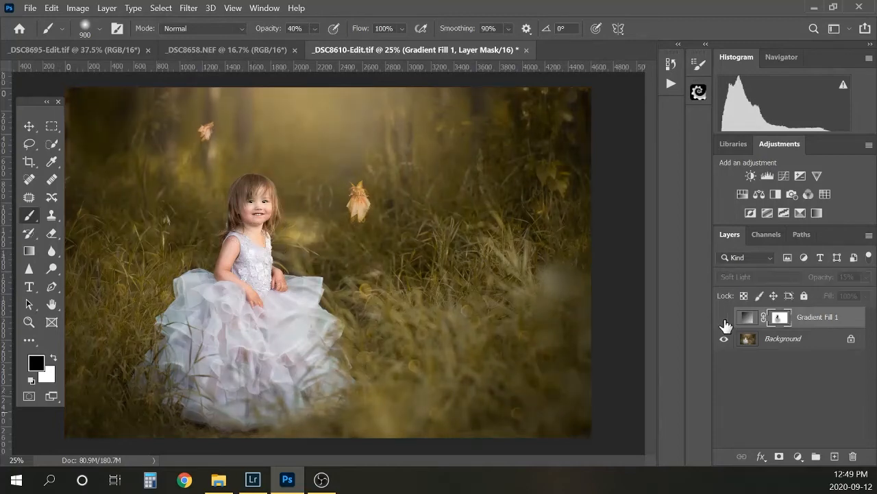
pyautogui.click(724, 318)
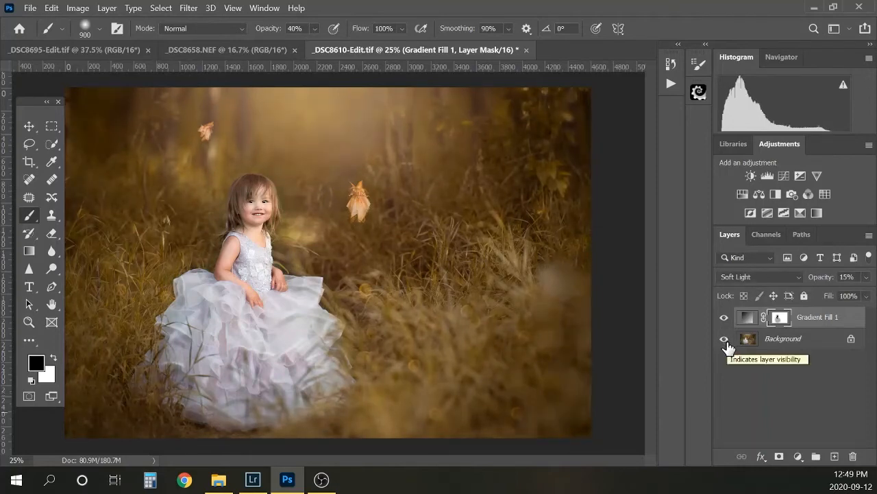
pyautogui.click(724, 320)
pyautogui.click(724, 319)
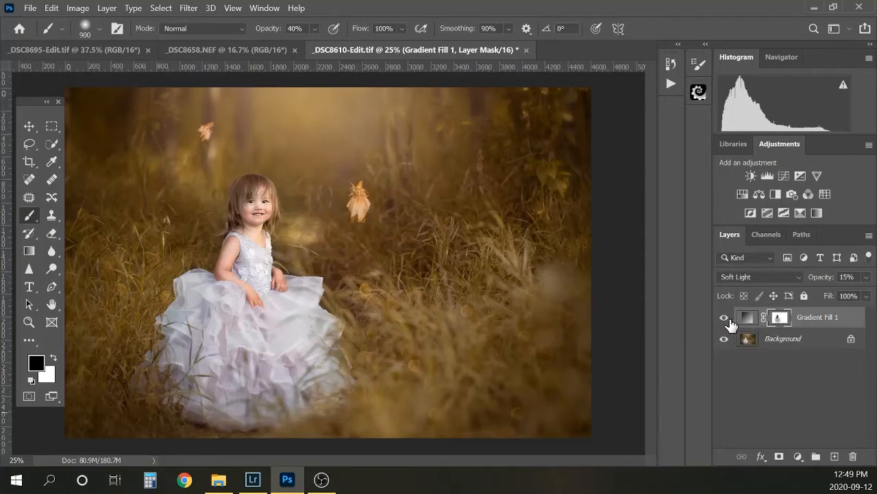
pyautogui.click(724, 320)
pyautogui.click(724, 320)
# - Try a Color Lookup adjustment layer with the FallColors.look 3D LUT, then hide it
pyautogui.click(797, 456)
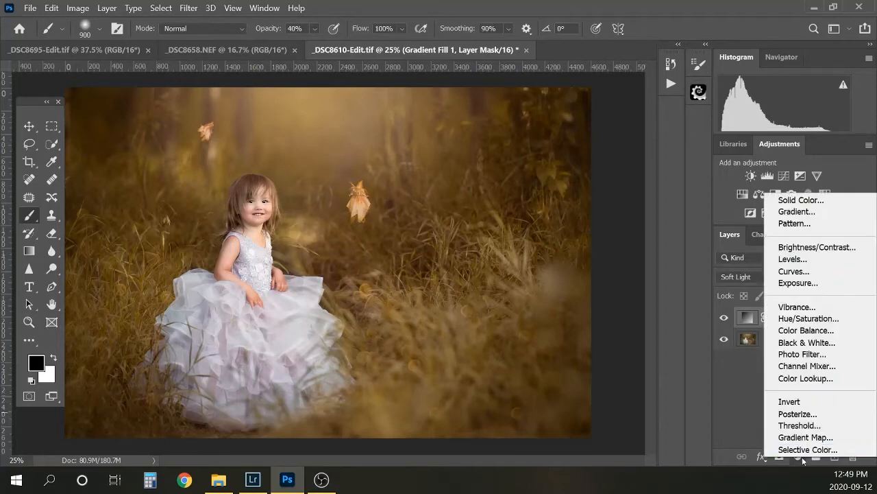
pyautogui.click(809, 378)
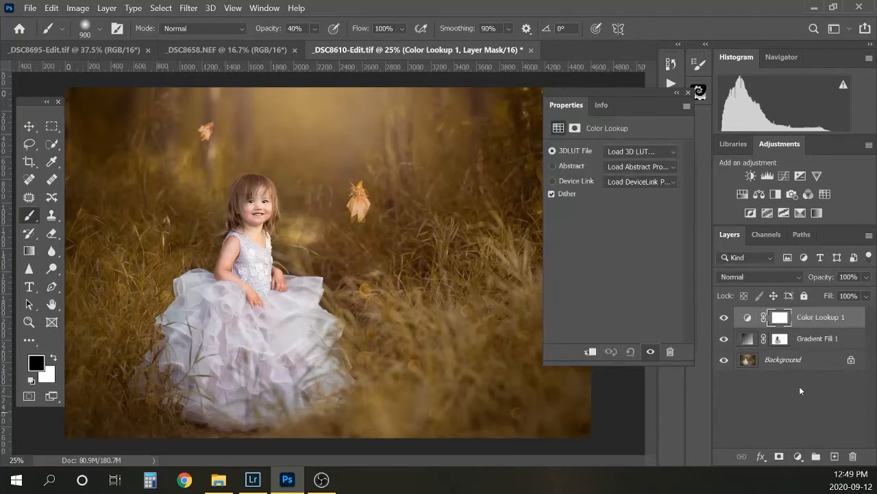
pyautogui.click(641, 151)
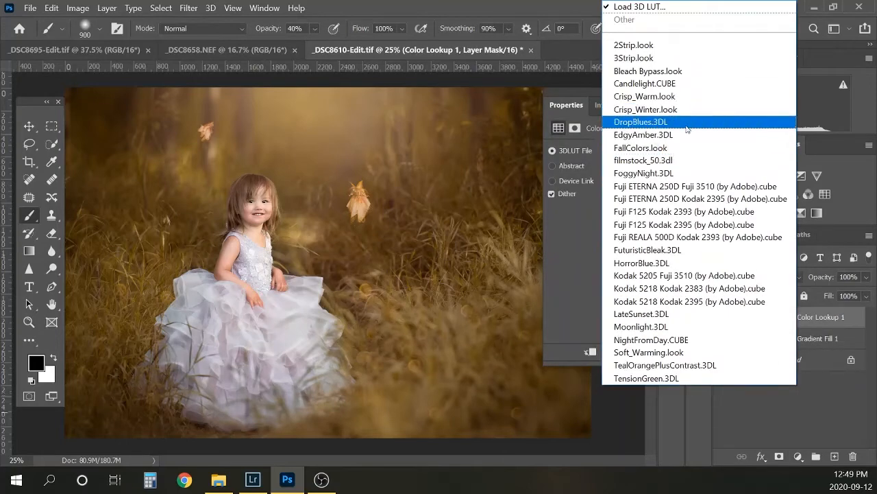
pyautogui.click(648, 150)
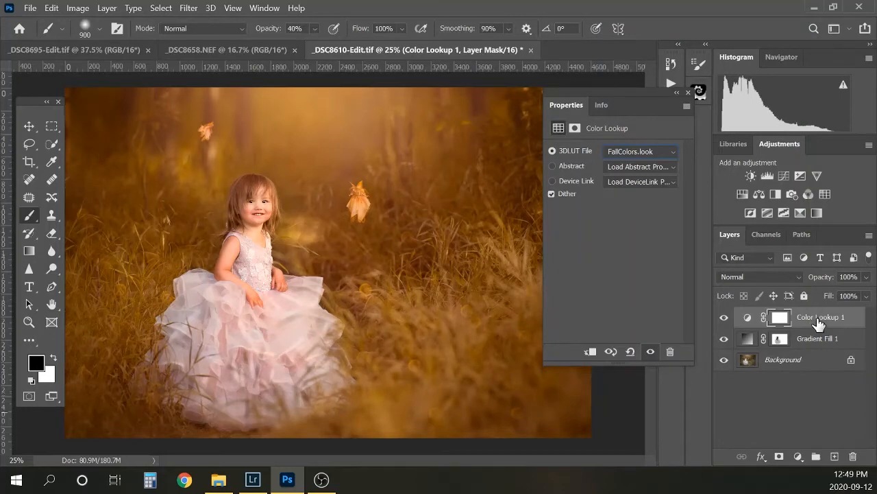
pyautogui.click(725, 319)
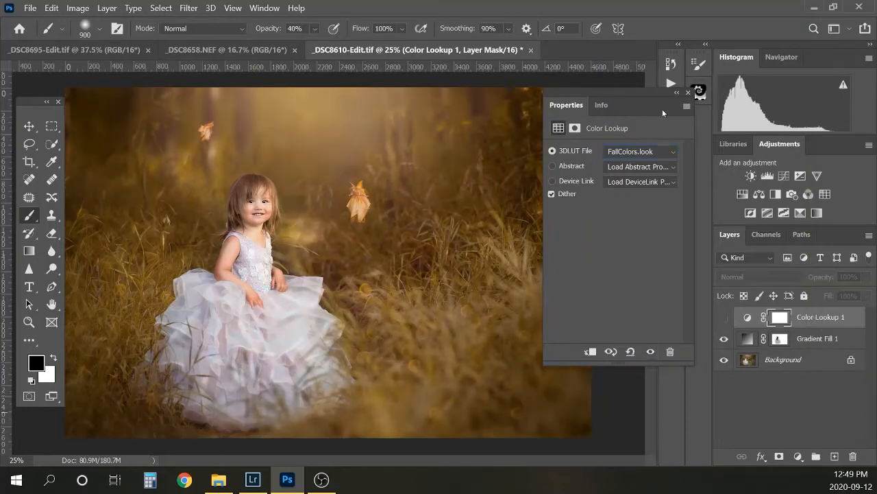
# - Try the LateSunset.3DL 3D LUT on the Color Lookup 1 layer and show the layer again
pyautogui.click(668, 167)
pyautogui.click(670, 152)
pyautogui.click(671, 153)
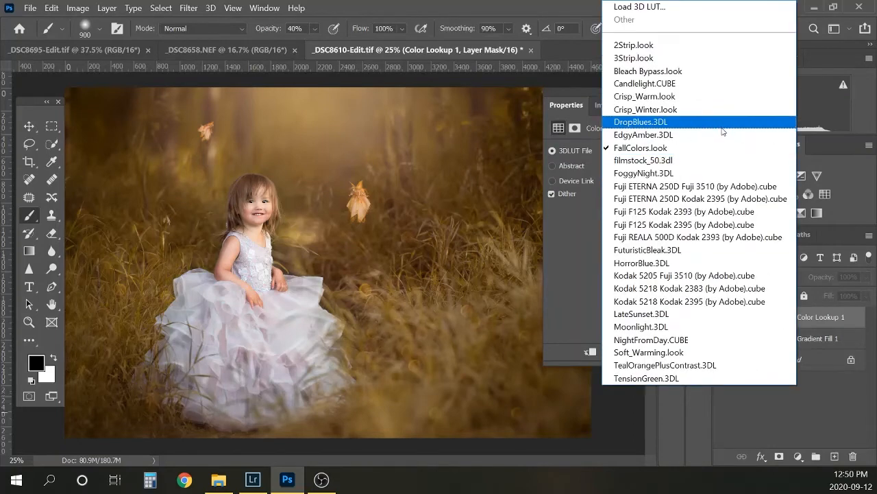
pyautogui.click(649, 314)
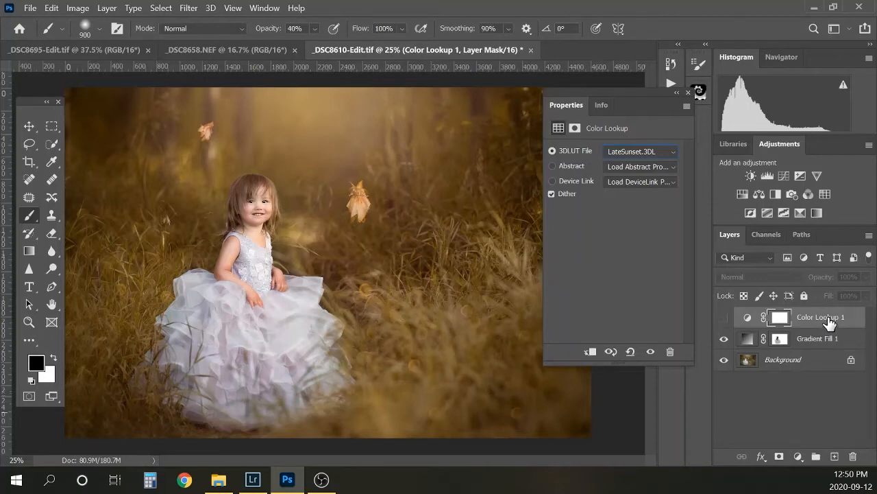
pyautogui.click(725, 318)
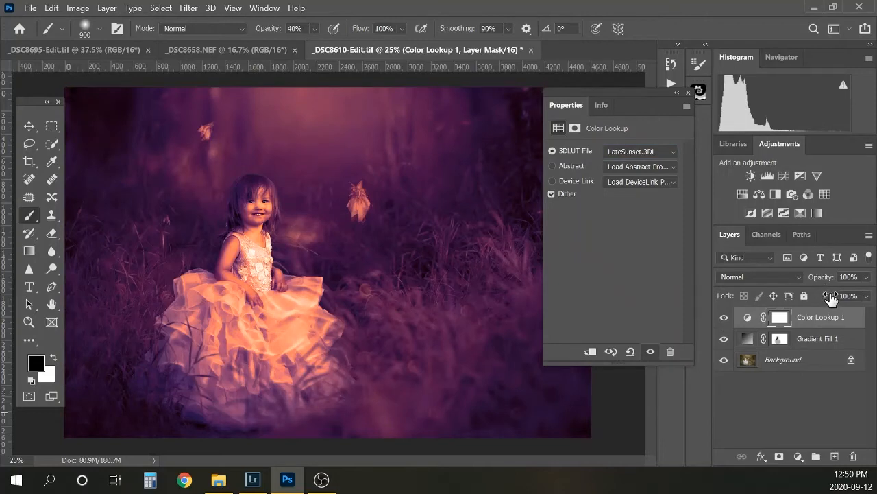
pyautogui.click(688, 93)
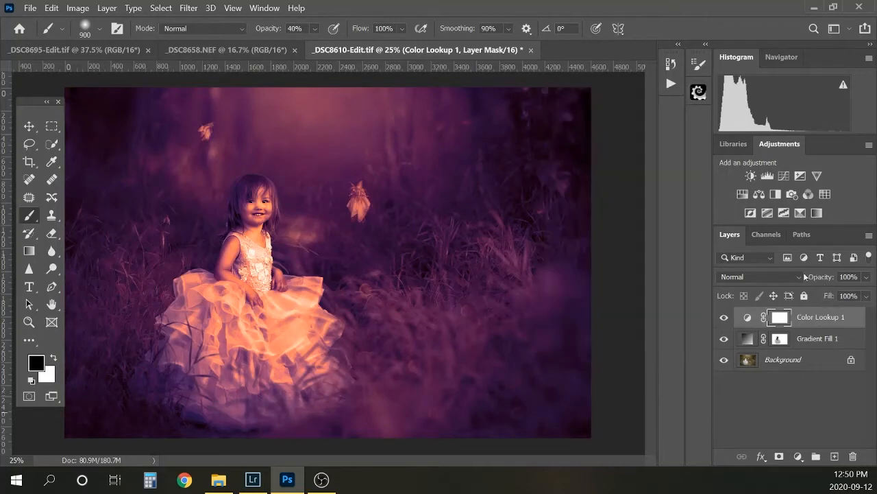
# - Try Soft Light blending at 10% opacity on the Color Lookup 1 layer and compare it hidden and shown
pyautogui.click(755, 274)
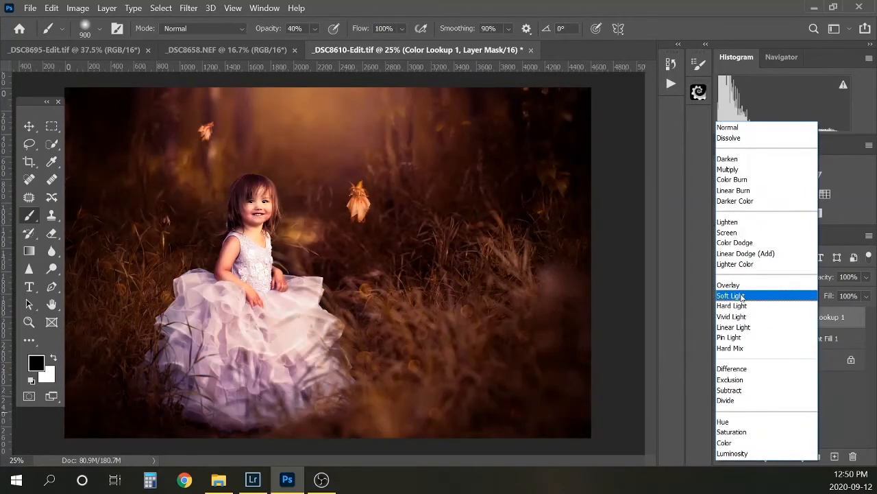
pyautogui.click(742, 296)
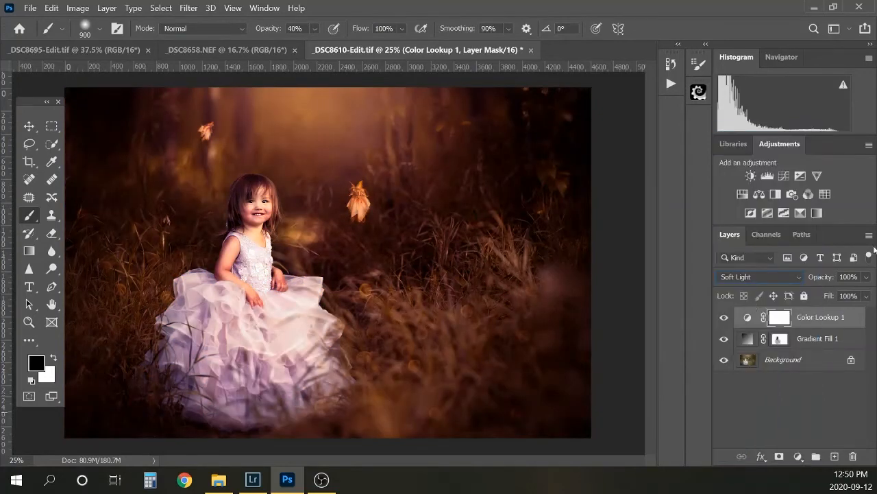
pyautogui.click(867, 277)
pyautogui.moveTo(813, 295); pyautogui.dragTo(811, 296)
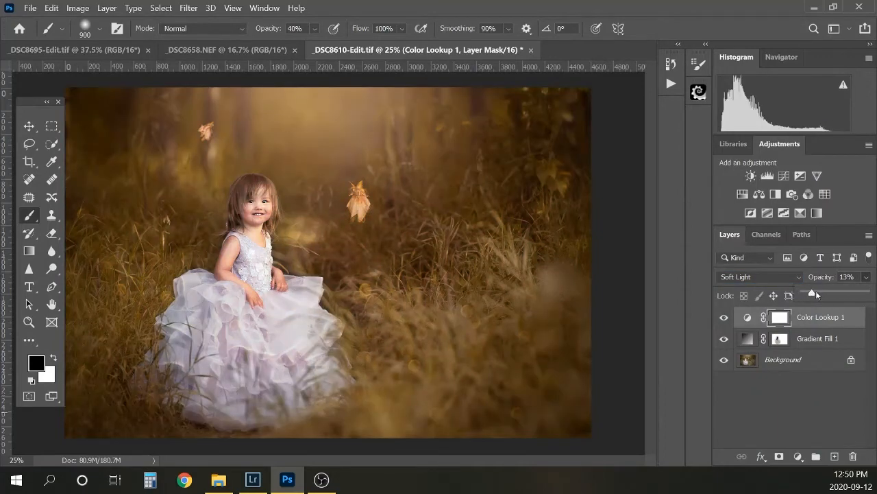
pyautogui.moveTo(812, 294); pyautogui.dragTo(810, 293)
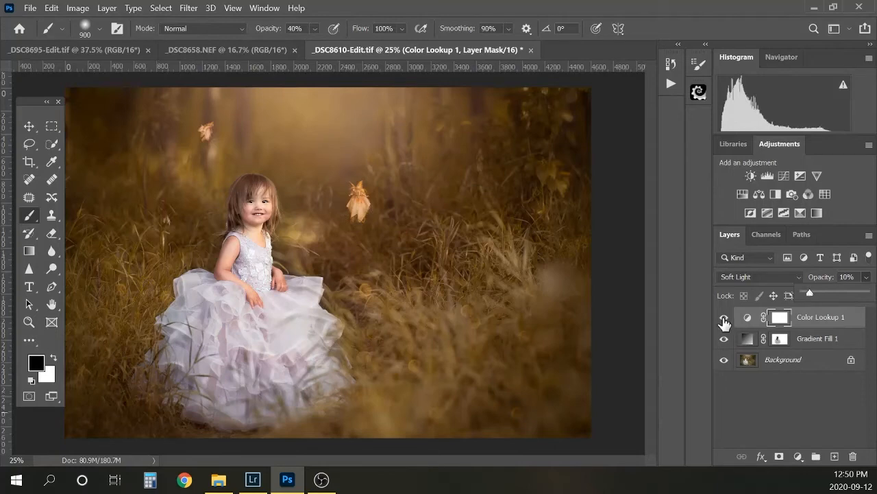
pyautogui.click(724, 318)
pyautogui.click(724, 318)
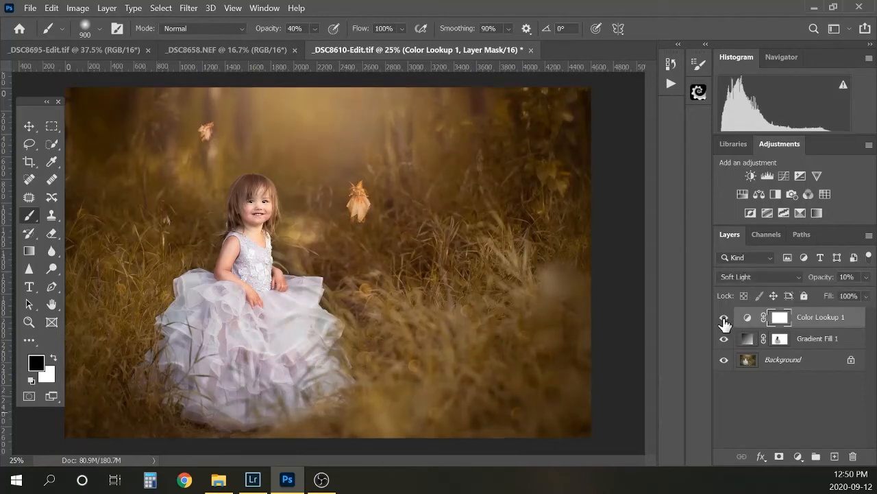
# - Try the Color Lookup 1 layer at 21% opacity and compare it with and without the Gradient Fill 1 layer
pyautogui.click(867, 277)
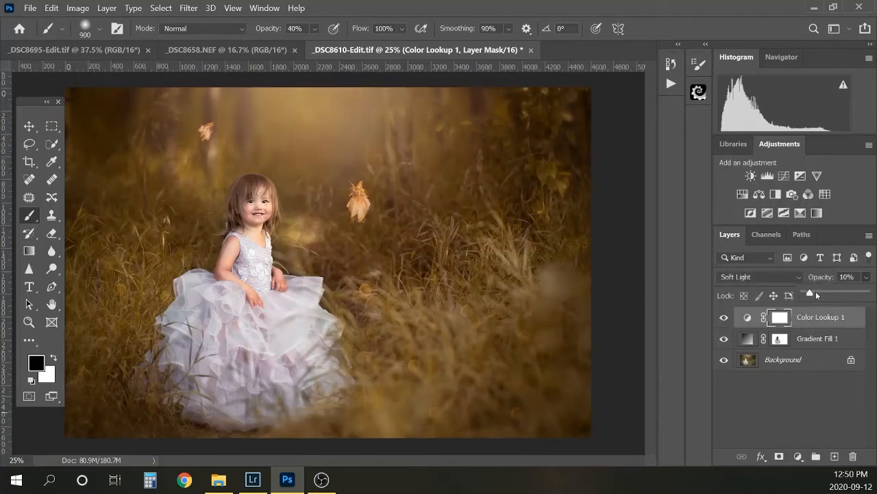
pyautogui.moveTo(810, 293); pyautogui.dragTo(817, 293)
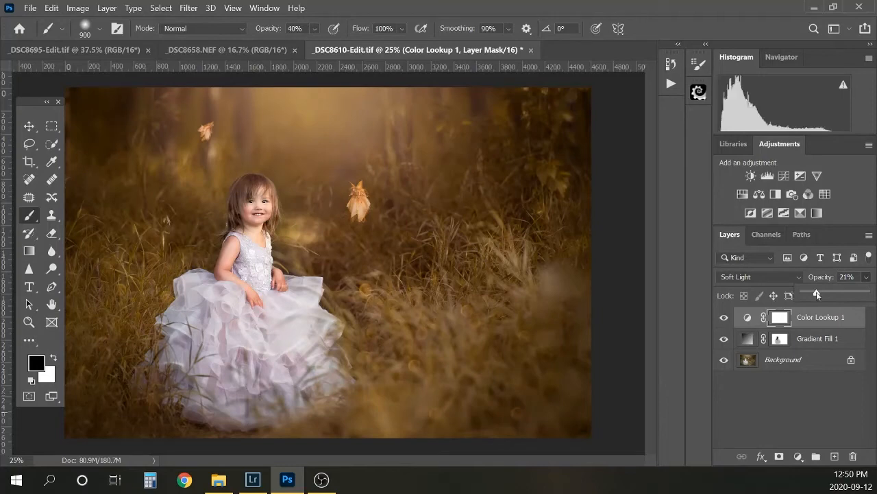
pyautogui.click(725, 318)
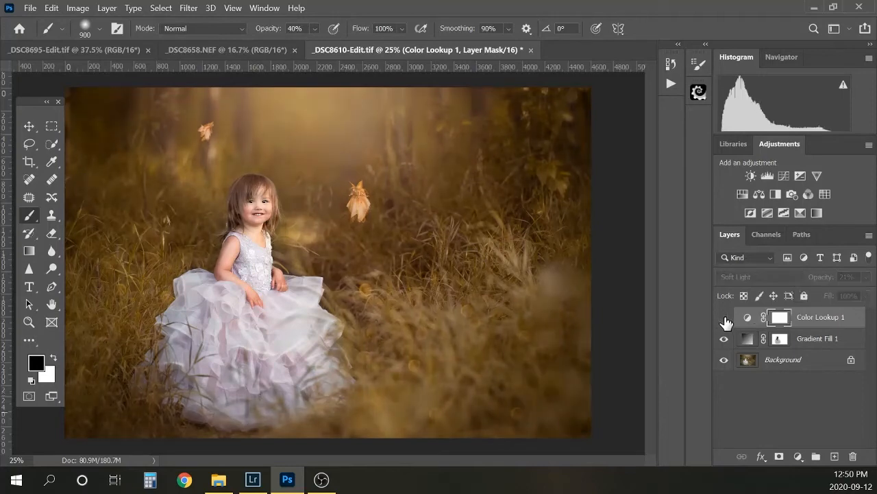
pyautogui.click(725, 318)
pyautogui.click(724, 338)
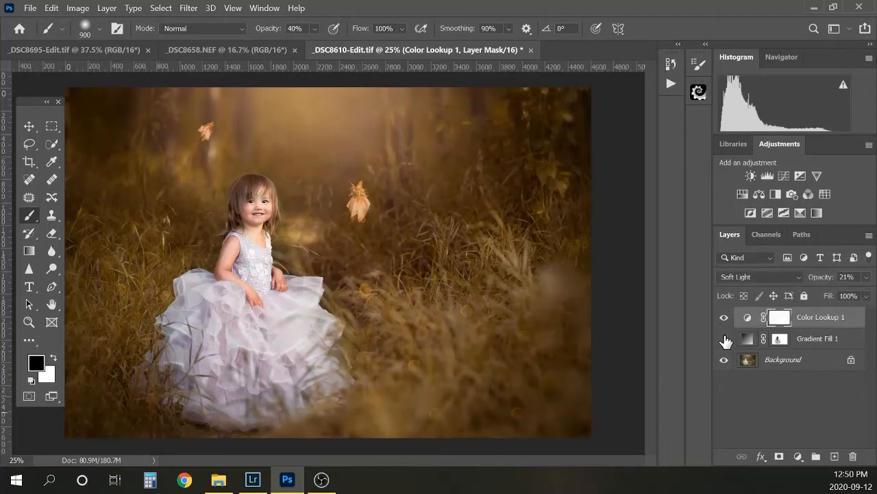
pyautogui.click(724, 318)
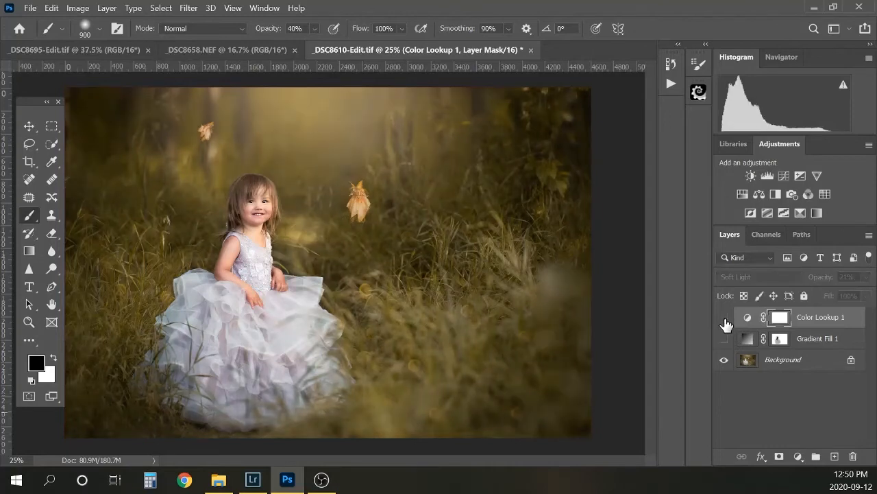
pyautogui.click(724, 318)
# - Try the Color Lookup 1 layer at 14% opacity, compare it hidden and shown, and show Gradient Fill 1 again
pyautogui.click(866, 277)
pyautogui.moveTo(816, 293)
pyautogui.mouseDown()
pyautogui.moveTo(841, 293)
pyautogui.moveTo(812, 294)
pyautogui.mouseUp()
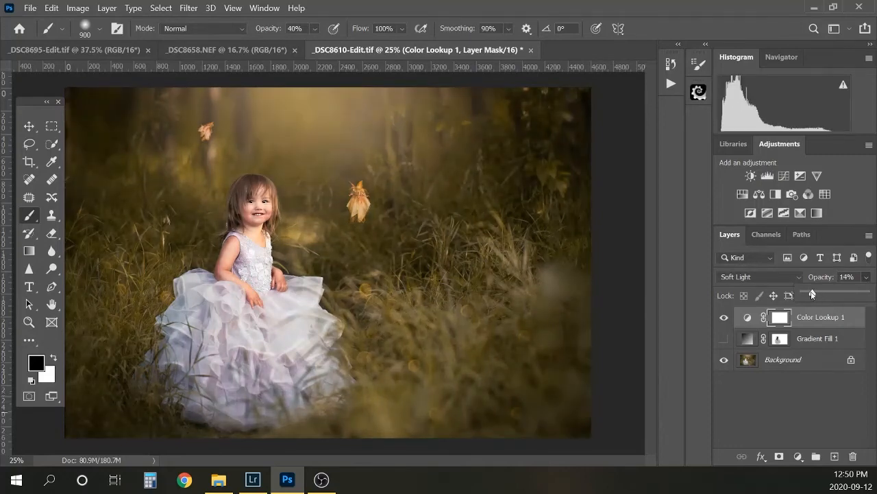
pyautogui.click(724, 318)
pyautogui.click(723, 318)
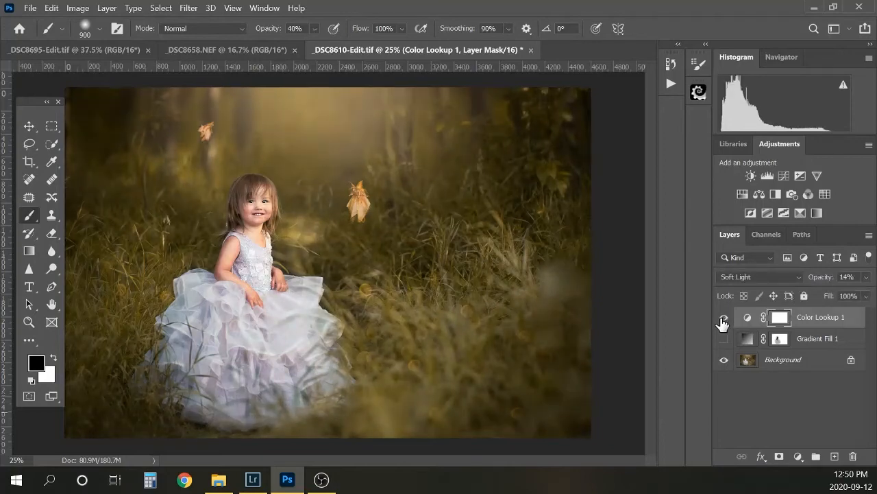
pyautogui.click(724, 339)
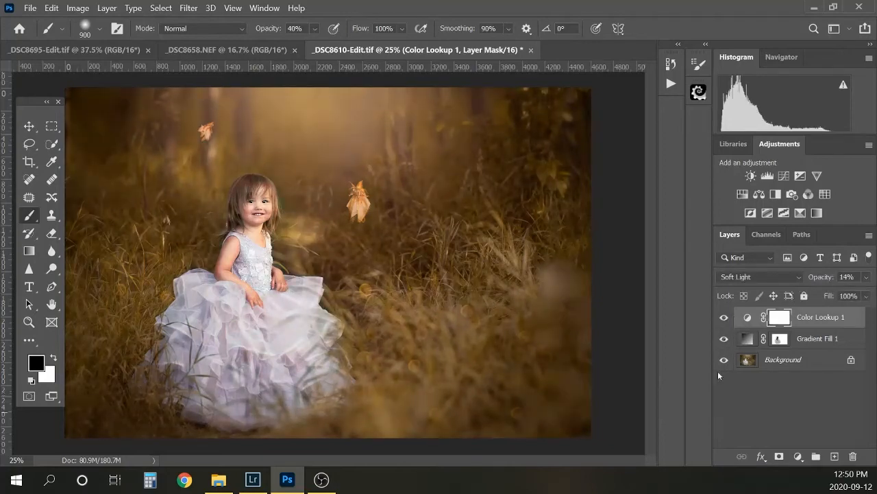
# - Compare the portrait with Color Lookup 1 hidden and shown, then delete that layer
pyautogui.click(723, 318)
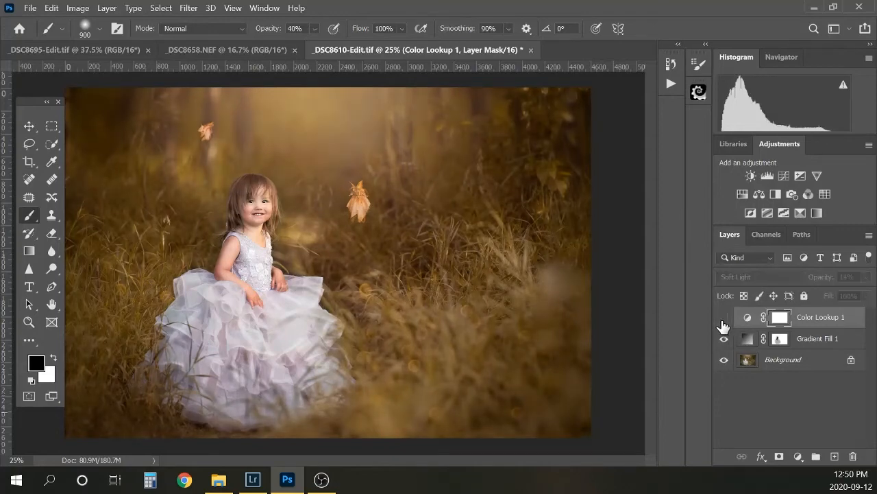
pyautogui.click(724, 318)
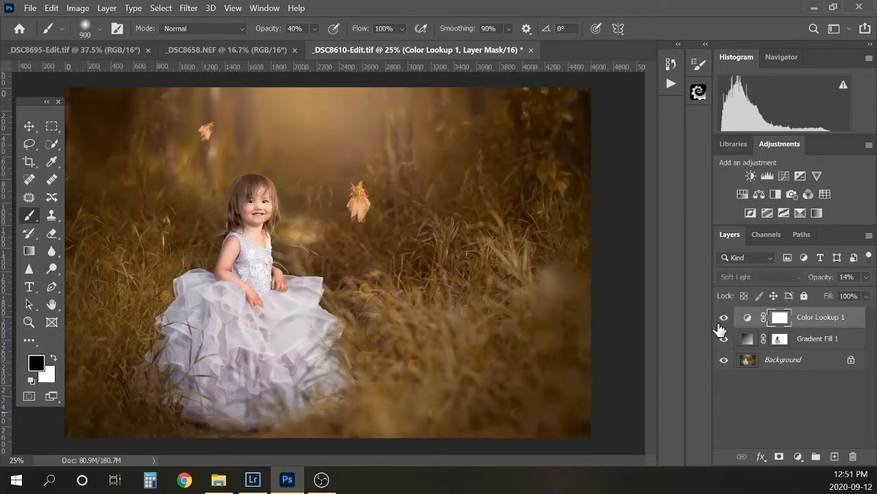
pyautogui.click(724, 318)
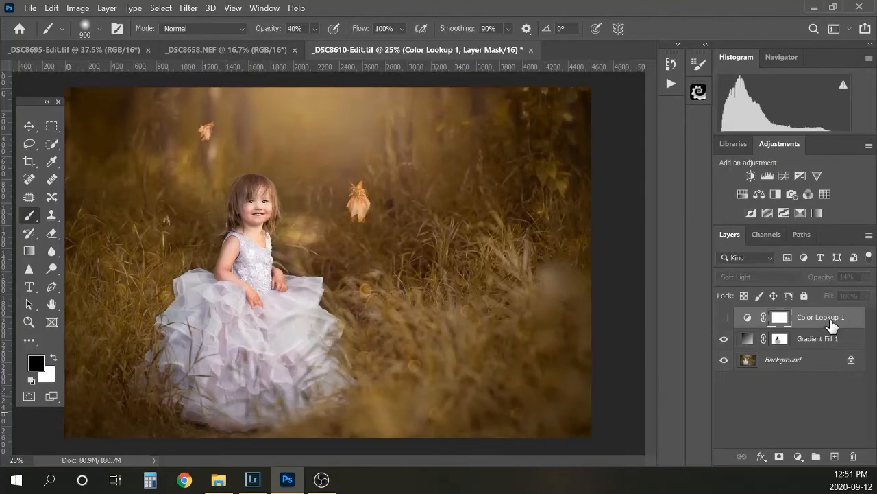
pyautogui.moveTo(831, 326); pyautogui.dragTo(852, 456)
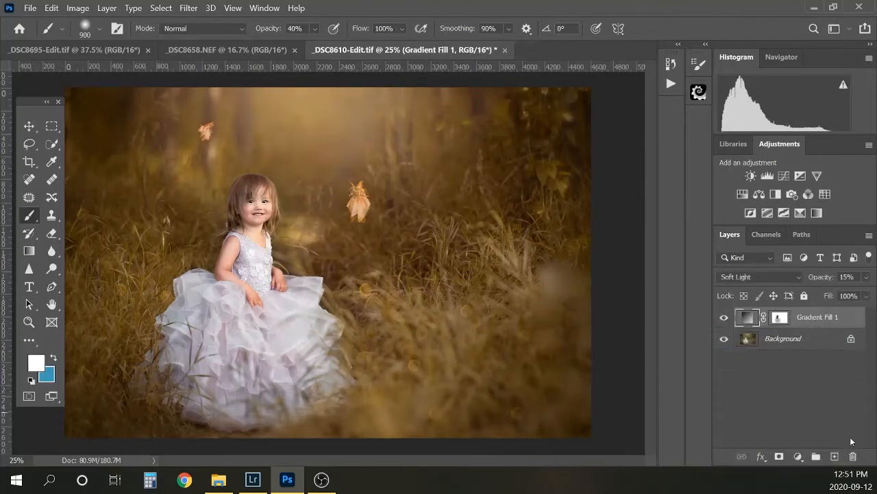
# - Compare the portrait with the Gradient Fill 1 layer hidden and shown
pyautogui.click(724, 317)
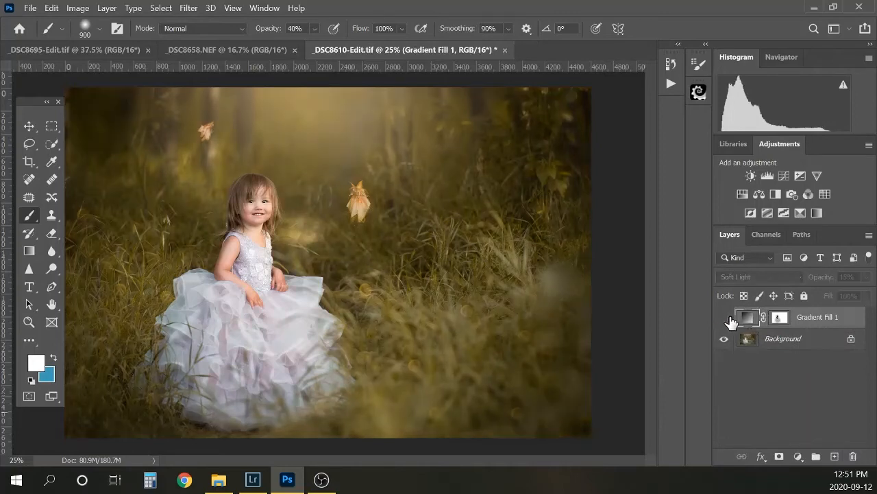
pyautogui.click(724, 317)
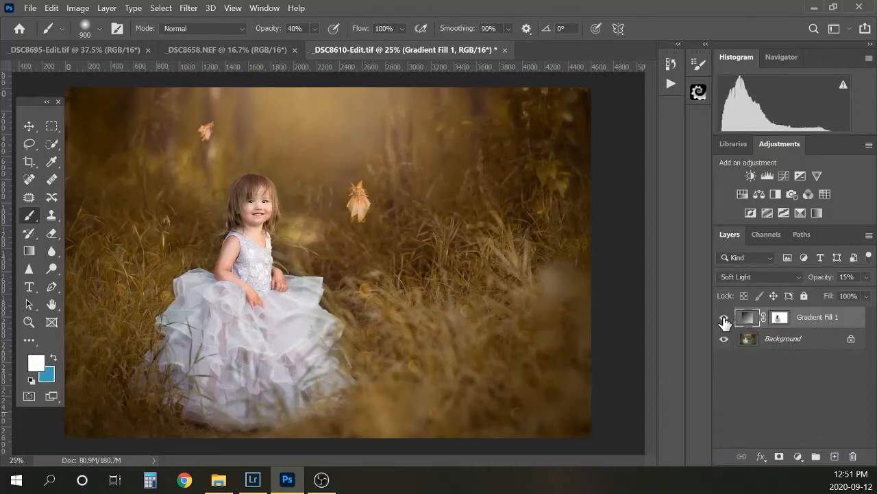
pyautogui.click(724, 318)
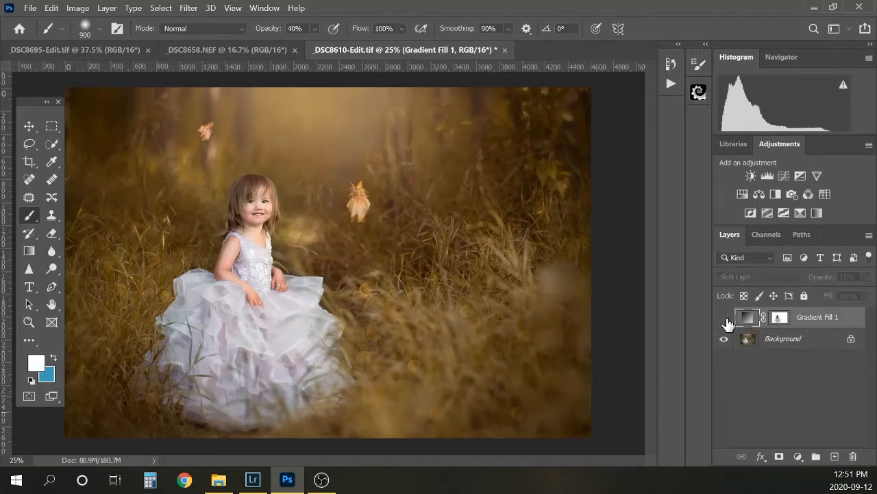
pyautogui.click(724, 318)
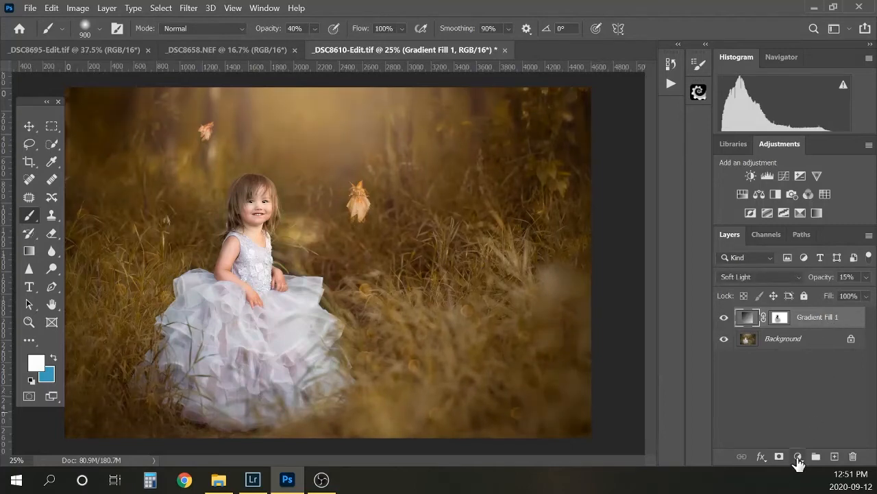
# - Add a second gradient fill layer with a Radial style, reversed, at 308% scale
pyautogui.click(798, 456)
pyautogui.click(797, 213)
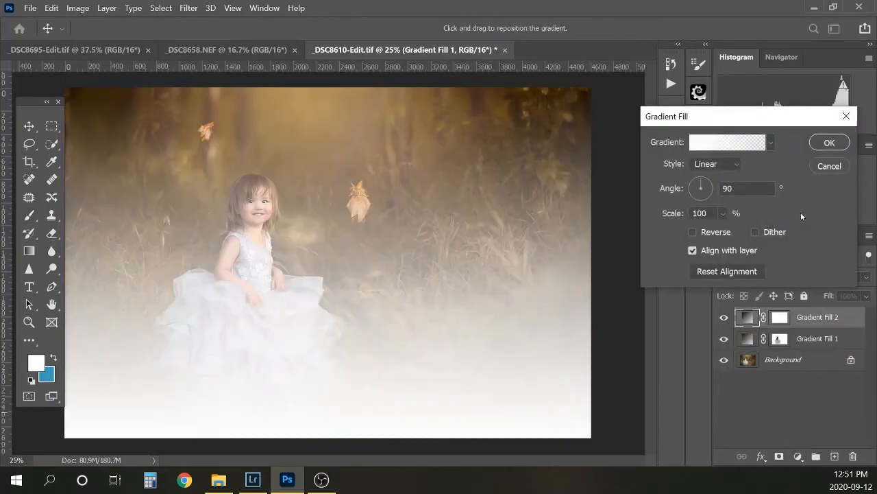
pyautogui.click(723, 144)
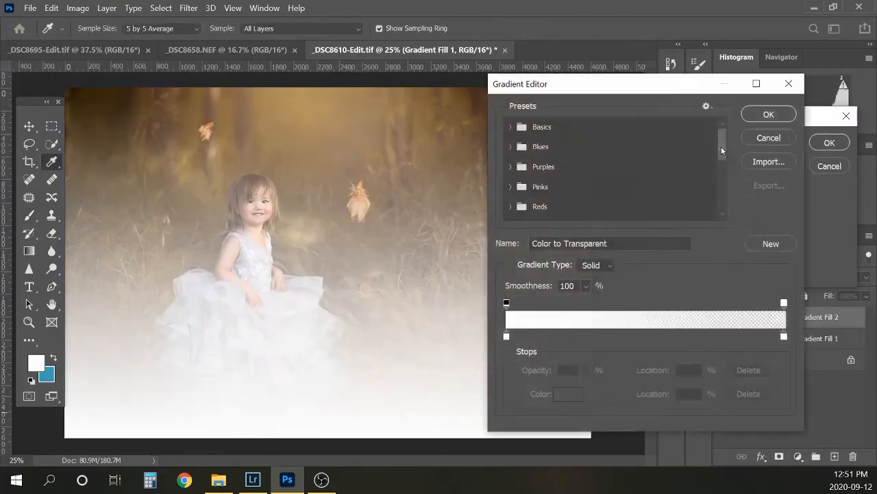
pyautogui.click(767, 138)
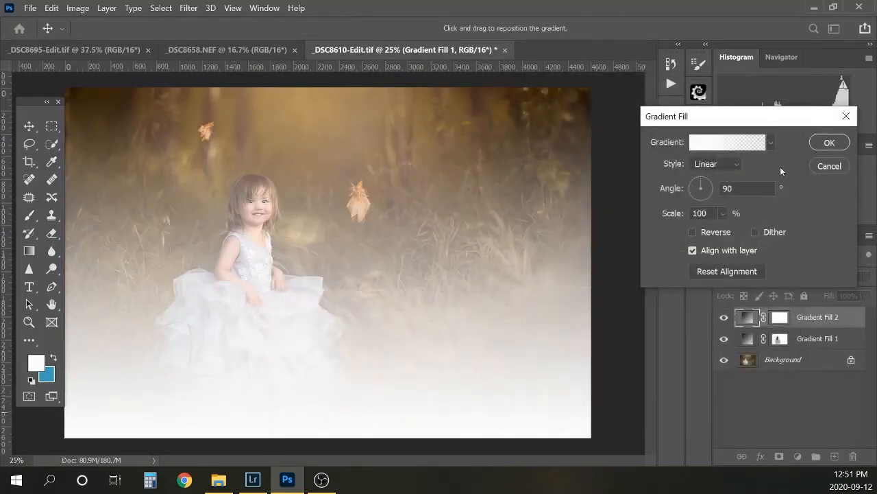
pyautogui.click(716, 164)
pyautogui.click(716, 187)
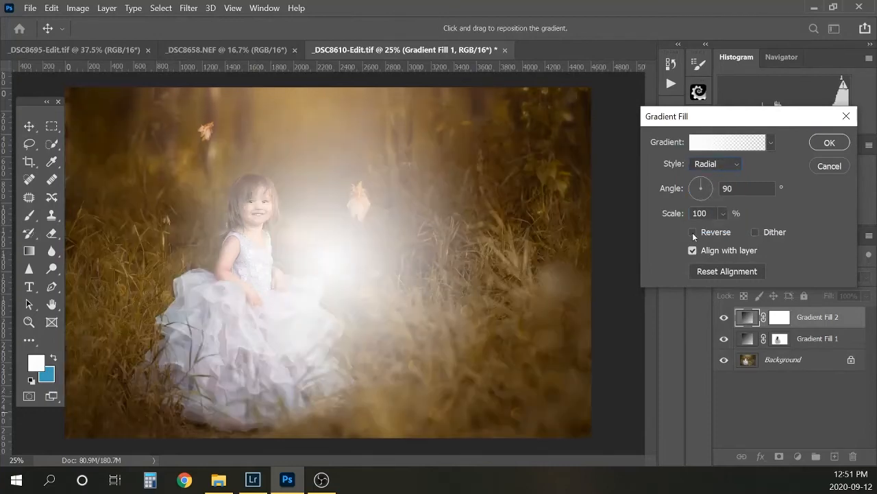
pyautogui.click(693, 233)
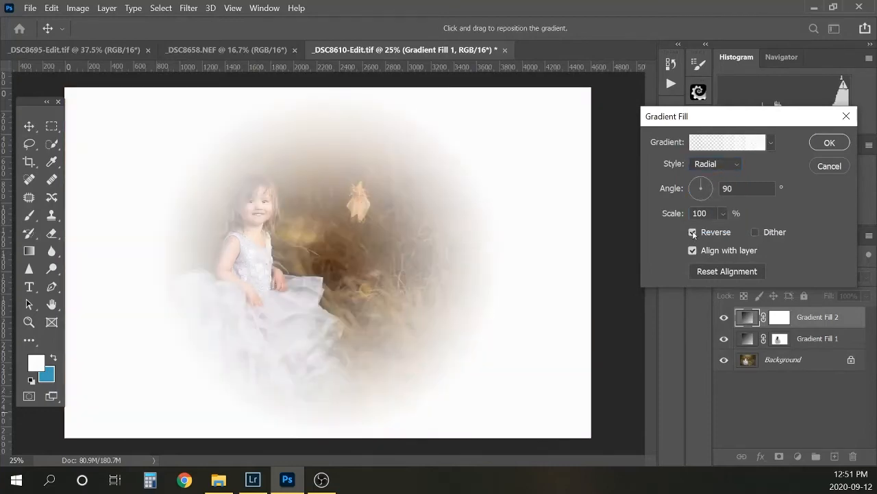
pyautogui.click(723, 213)
pyautogui.click(738, 232)
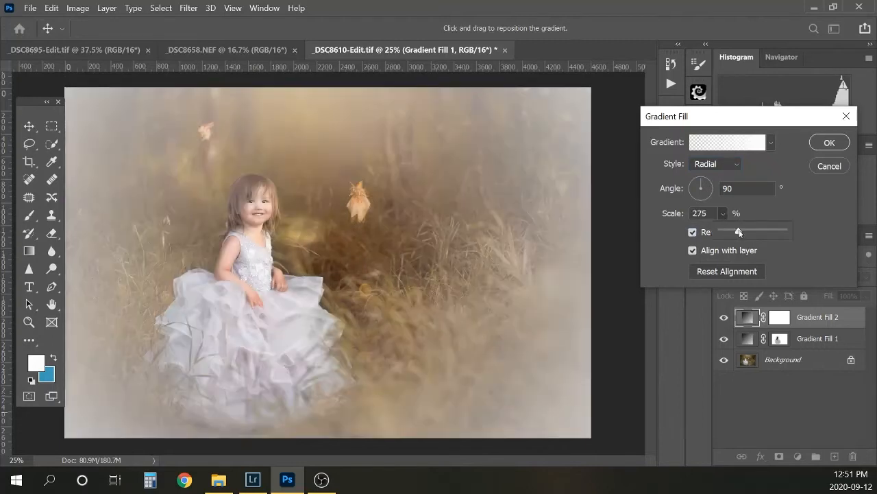
pyautogui.moveTo(739, 233); pyautogui.dragTo(741, 233)
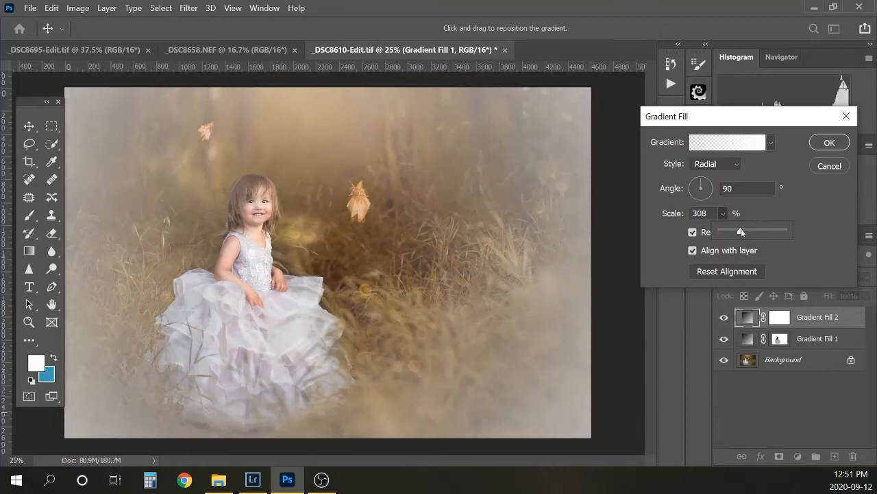
# - Set the new gradient's colour stop at location 0% to dark navy blue 040423
pyautogui.click(725, 145)
pyautogui.click(506, 336)
pyautogui.doubleClick(508, 336)
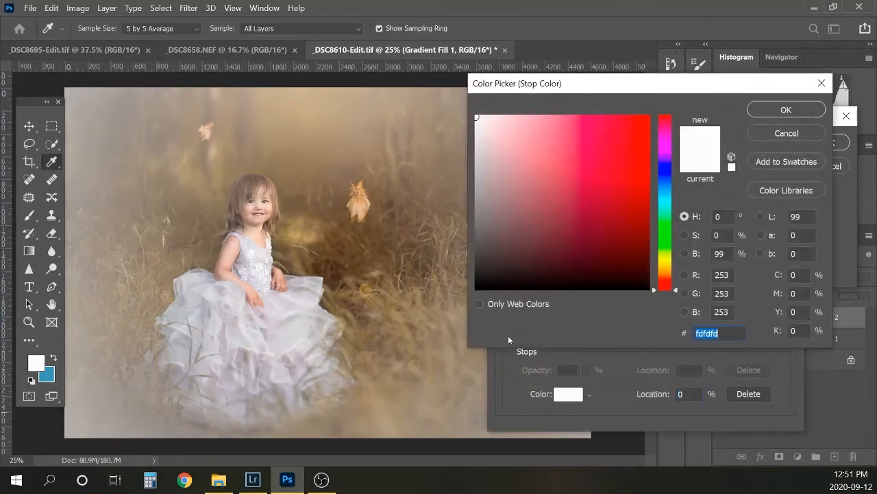
pyautogui.click(668, 175)
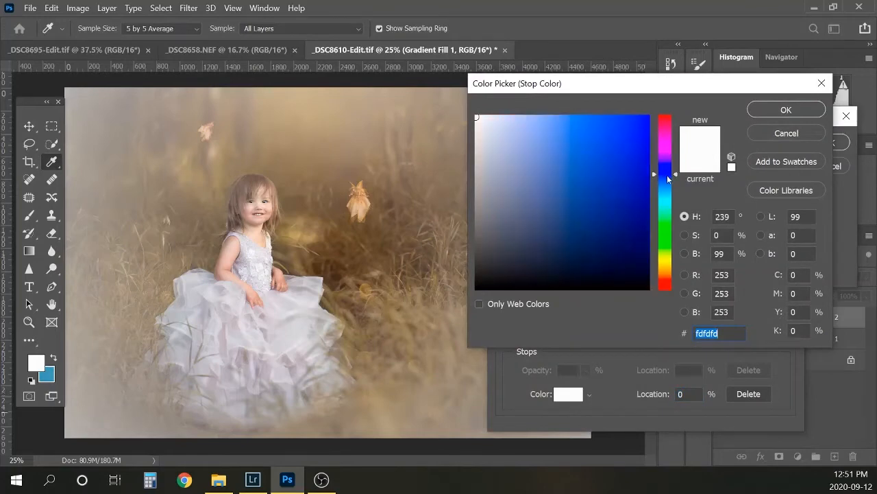
pyautogui.click(631, 265)
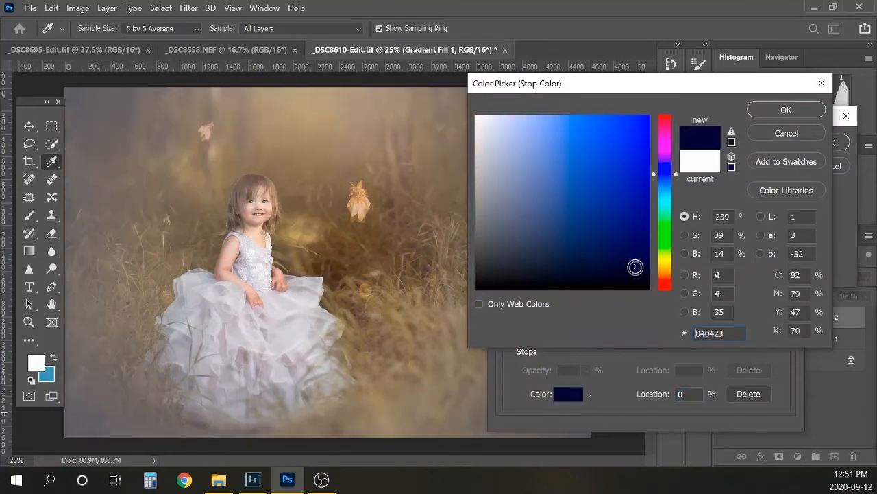
pyautogui.click(784, 111)
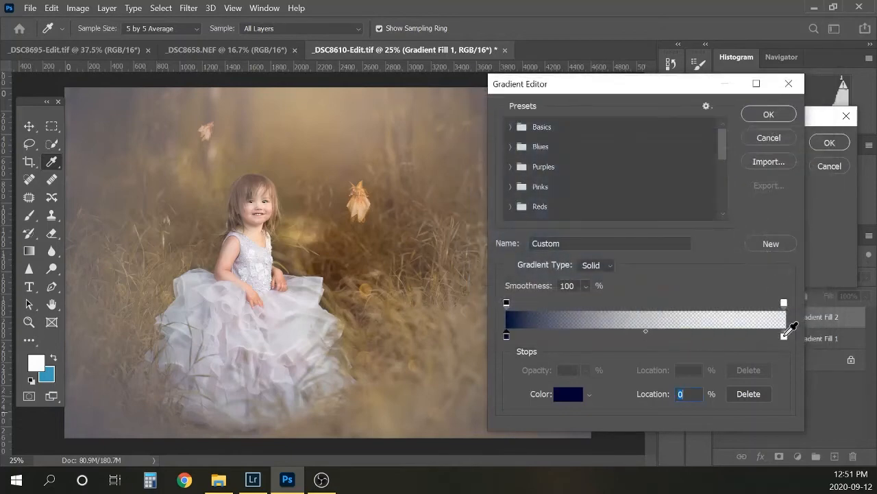
# - Set the gradient's 100% colour stop to the skin tone bfa793 sampled from the girl's arm, and apply the gradient fill
pyautogui.doubleClick(784, 336)
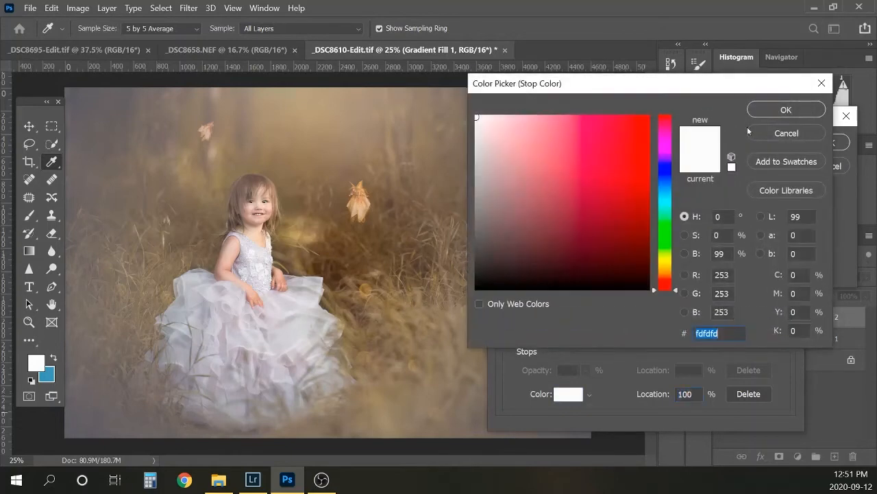
pyautogui.click(263, 204)
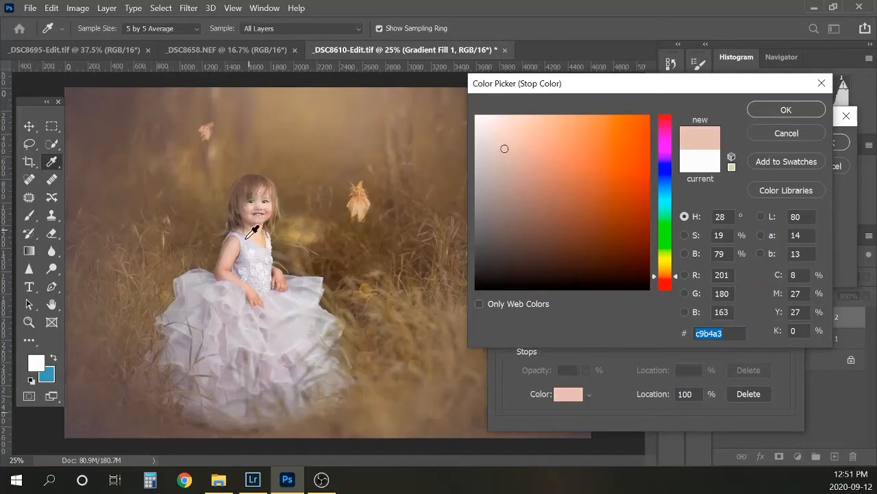
pyautogui.click(231, 258)
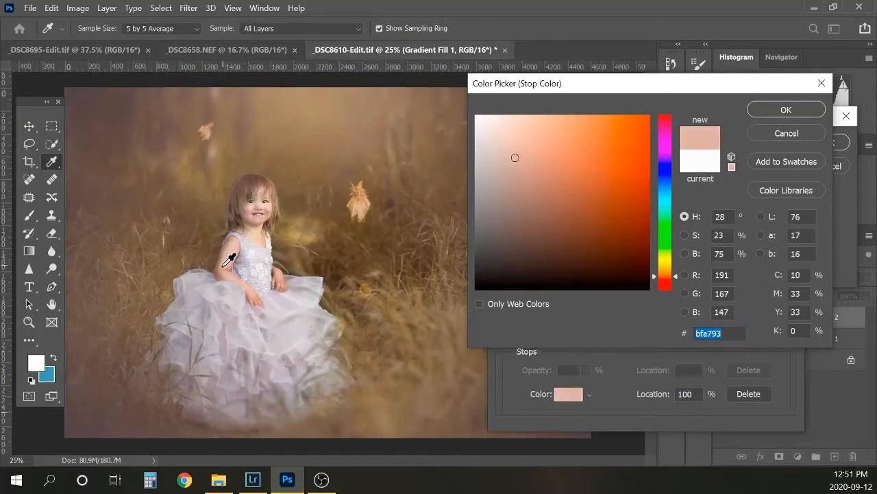
pyautogui.click(790, 114)
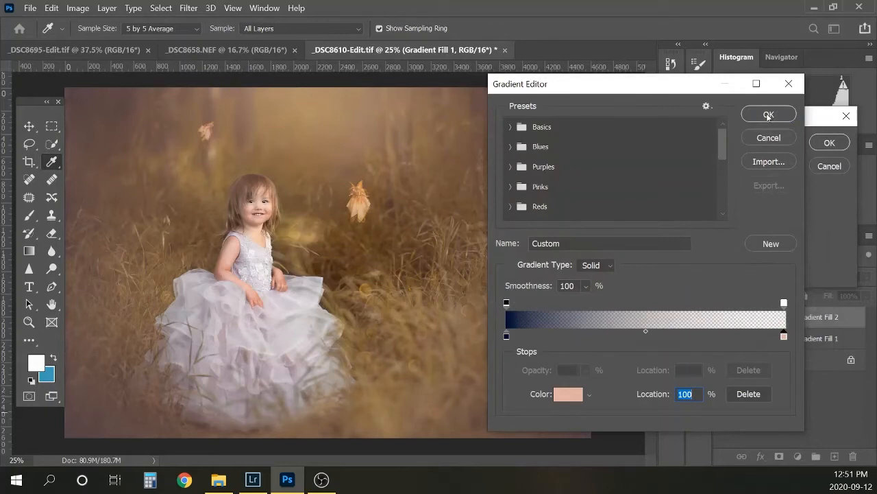
pyautogui.click(769, 118)
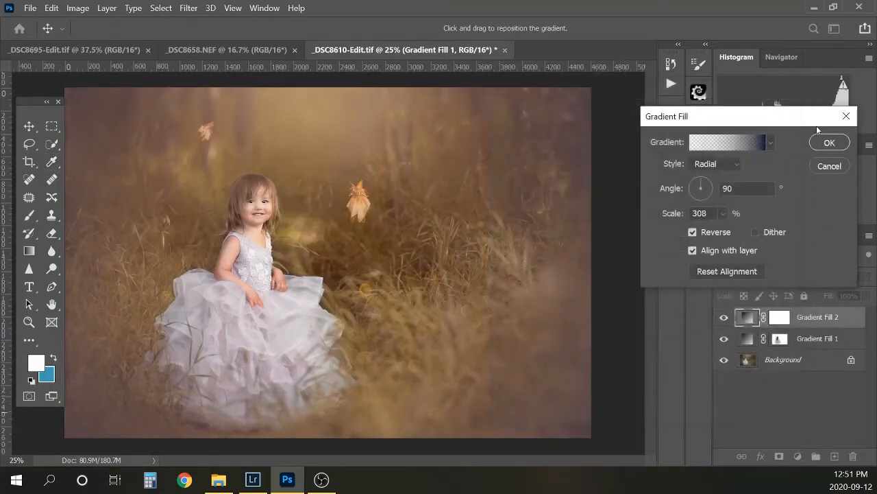
pyautogui.click(839, 142)
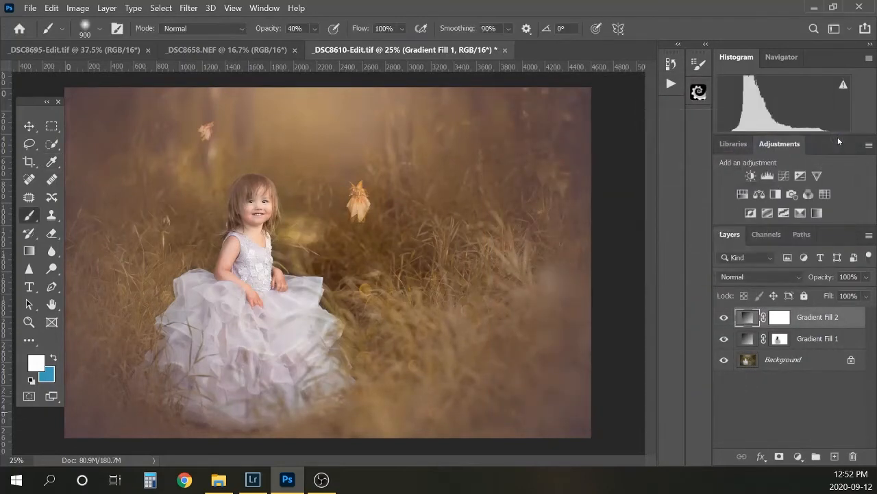
# - Preview other blend modes on the Gradient Fill 2 layer and settle on Soft Light
pyautogui.click(773, 275)
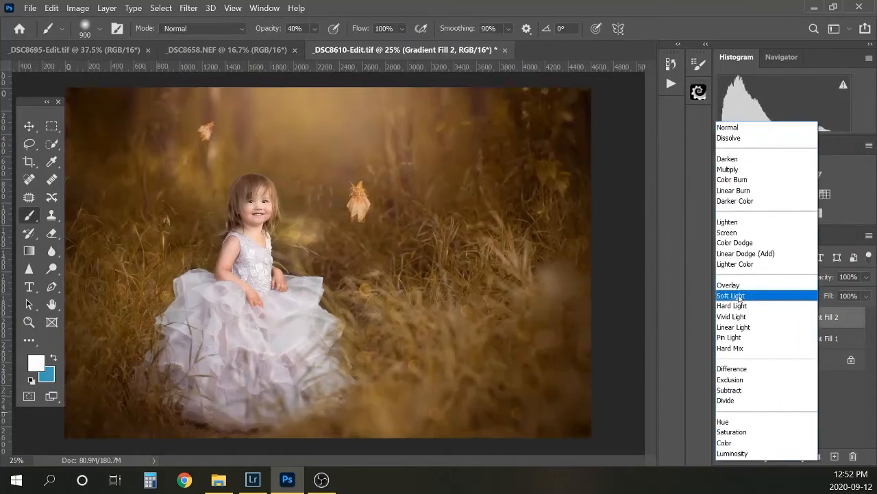
pyautogui.click(739, 296)
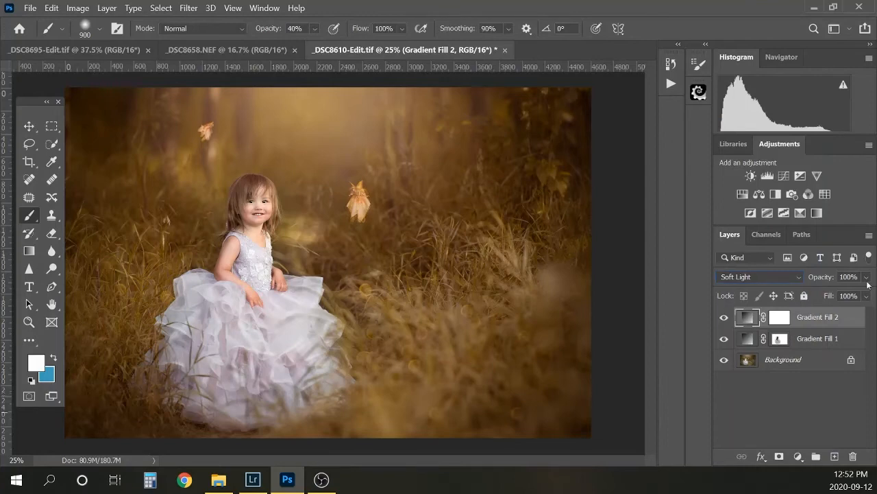
pyautogui.click(765, 278)
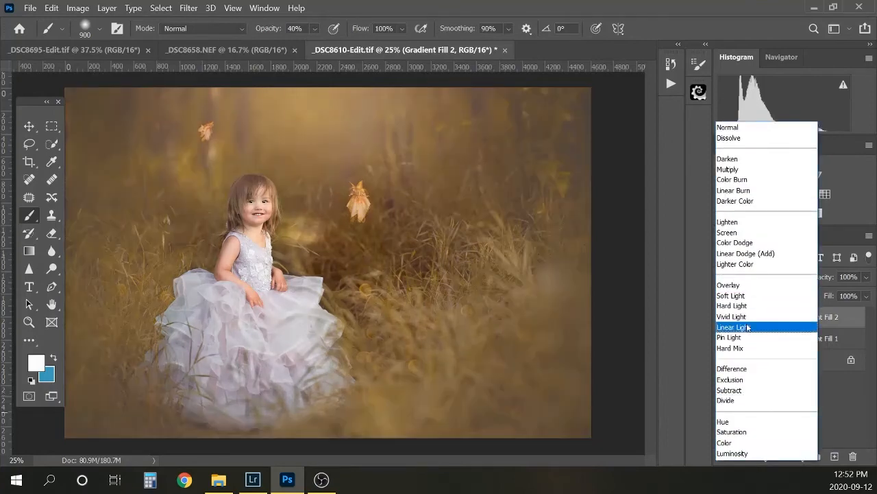
pyautogui.click(742, 296)
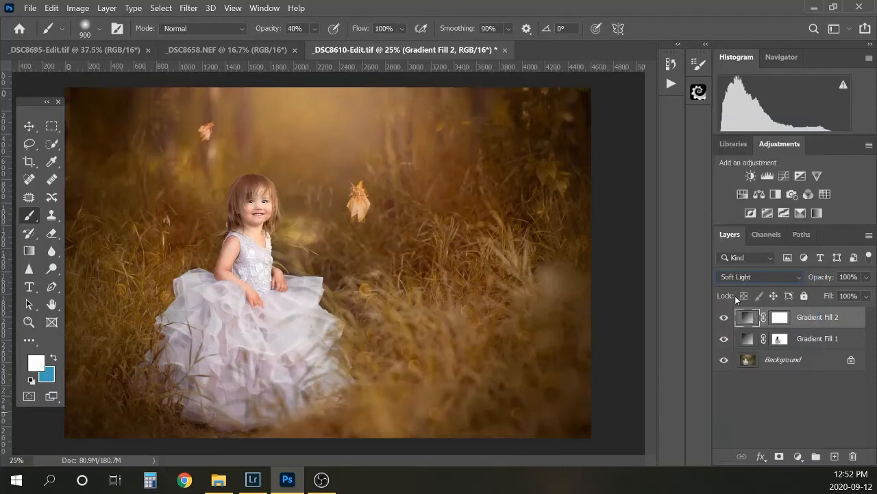
# - Try the Gradient Fill 2 layer at 22% opacity and compare the portrait with it hidden and shown
pyautogui.click(866, 276)
pyautogui.moveTo(868, 292); pyautogui.dragTo(817, 293)
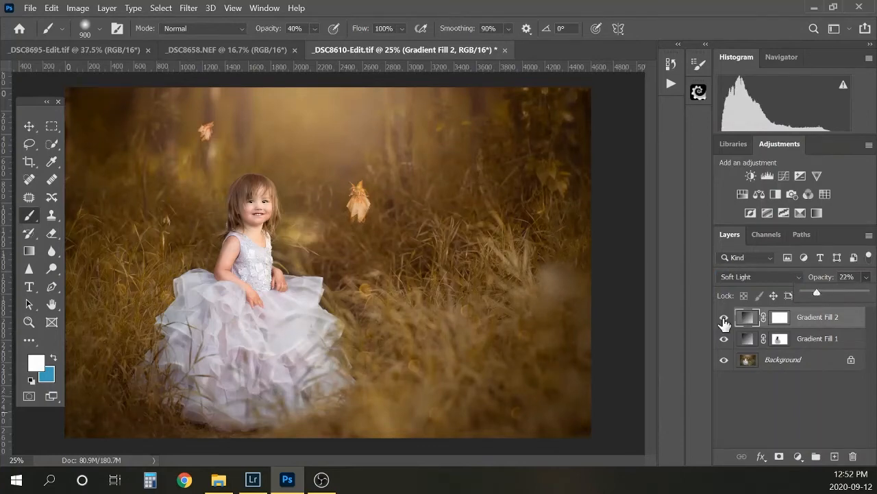
pyautogui.click(724, 319)
pyautogui.click(723, 319)
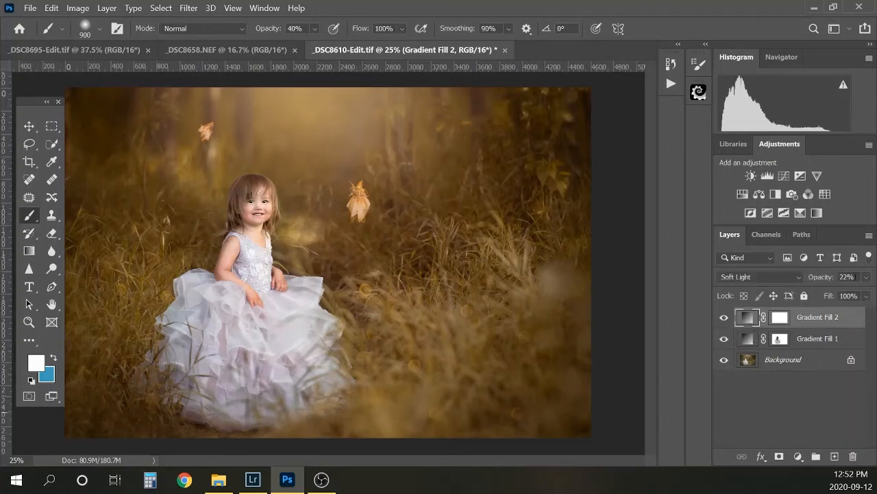
pyautogui.click(829, 278)
pyautogui.click(723, 318)
pyautogui.click(723, 320)
pyautogui.click(723, 320)
pyautogui.click(723, 320)
# - Set the Gradient Fill 2 layer's opacity to 49% and compare the portrait with it hidden and shown
pyautogui.click(867, 277)
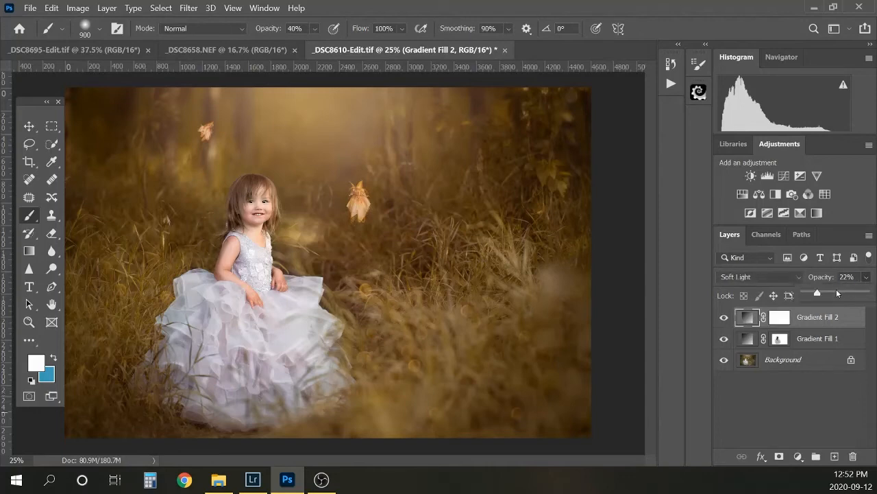
pyautogui.click(835, 294)
pyautogui.click(723, 320)
pyautogui.click(724, 320)
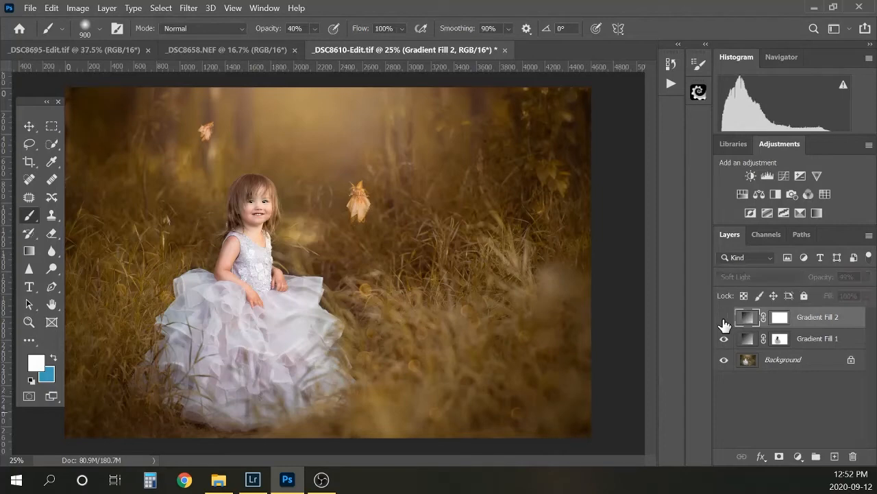
pyautogui.click(724, 320)
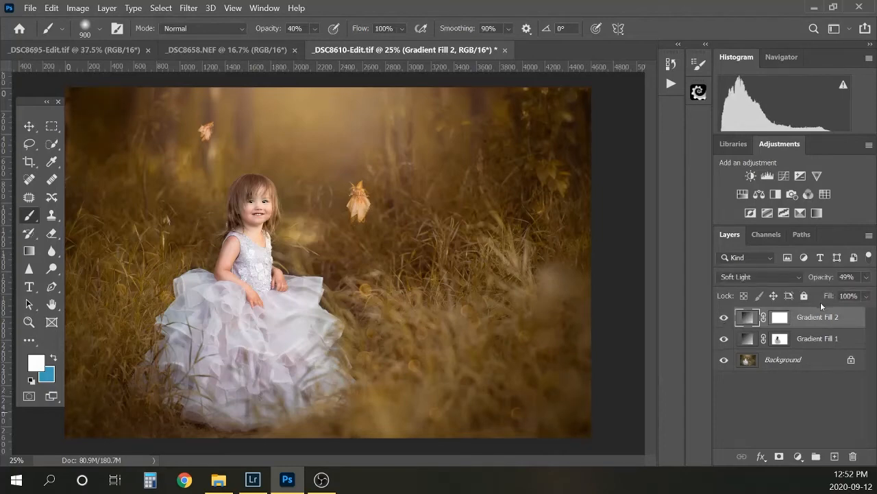
# - Group the two gradient fill layers and compare the portrait with the group hidden and shown
pyautogui.keyDown('shift'); pyautogui.click(813, 344); pyautogui.keyUp('shift')
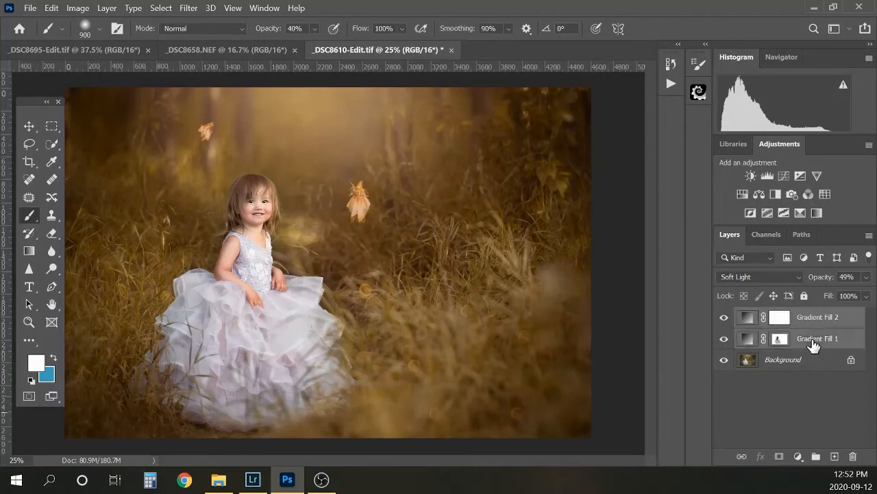
pyautogui.hotkey('ctrl', 'g')
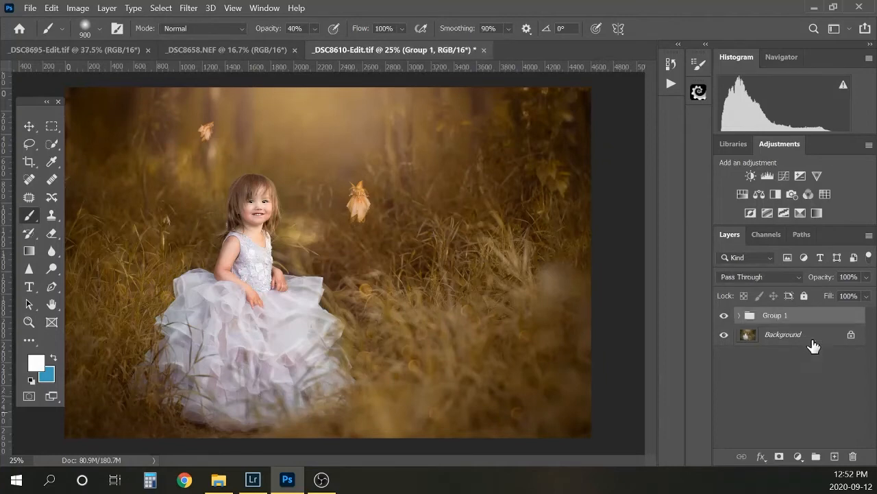
pyautogui.click(726, 315)
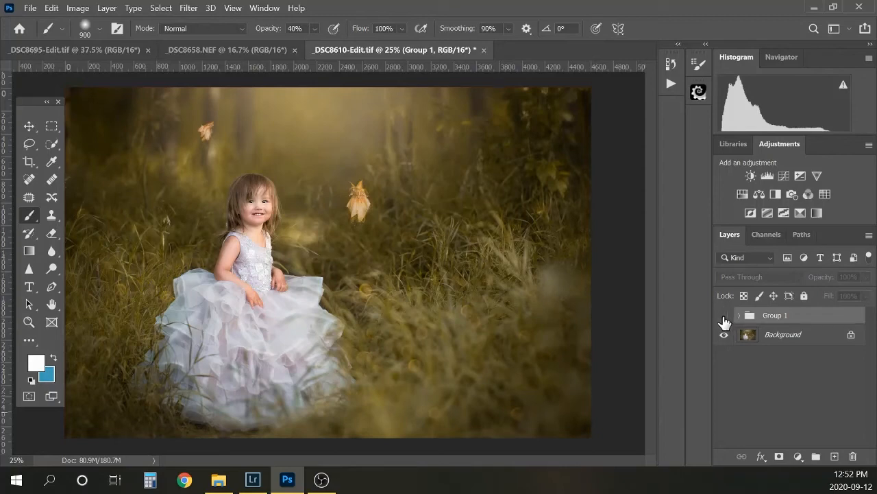
pyautogui.click(724, 315)
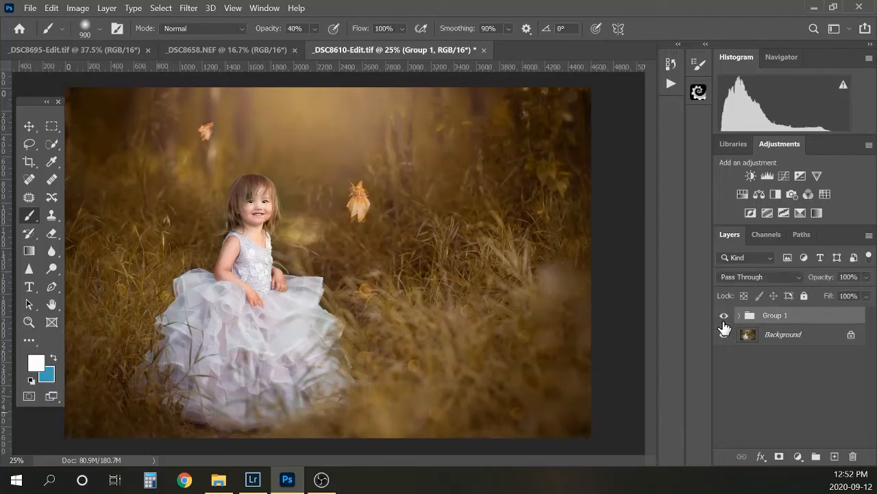
pyautogui.click(724, 317)
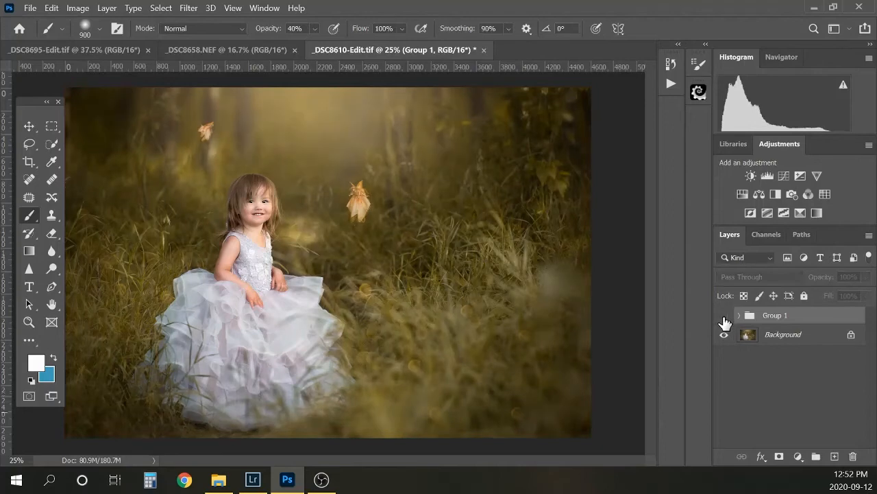
# - Compare the portrait with the gradient fill group hidden and shown
pyautogui.click(724, 317)
pyautogui.click(724, 316)
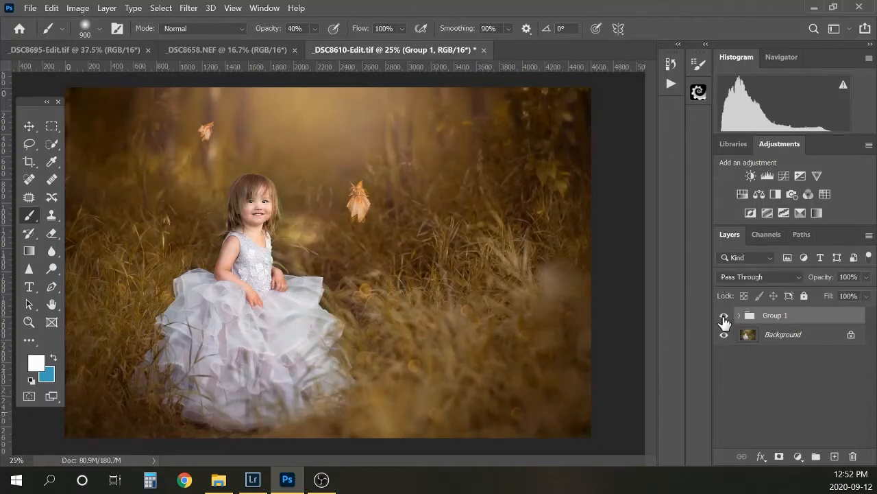
pyautogui.click(724, 318)
pyautogui.click(723, 320)
pyautogui.click(724, 320)
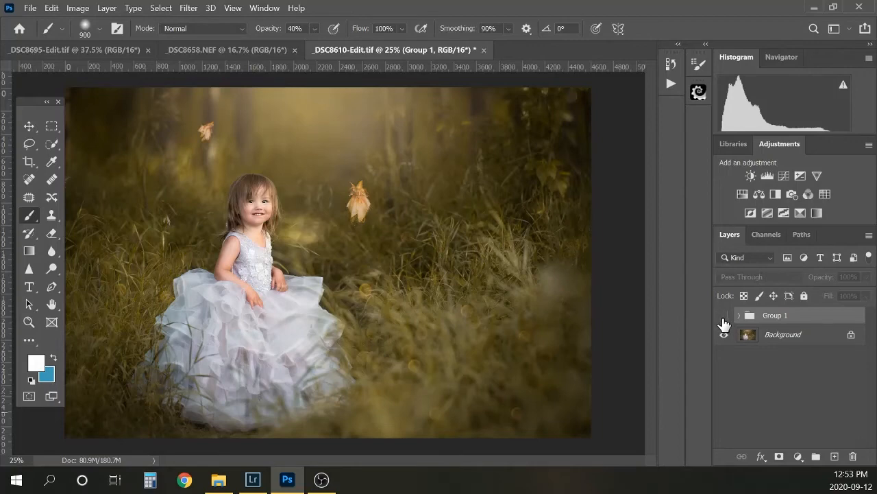
pyautogui.click(724, 319)
pyautogui.click(724, 319)
pyautogui.click(724, 320)
pyautogui.click(724, 320)
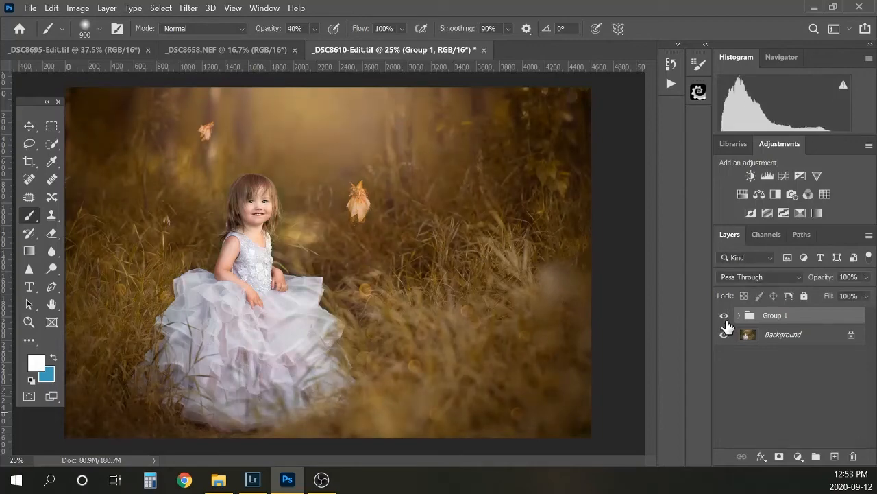
# - Lower the gradient group's opacity to 38% and compare the portrait with the group hidden and shown
pyautogui.click(866, 277)
pyautogui.click(832, 293)
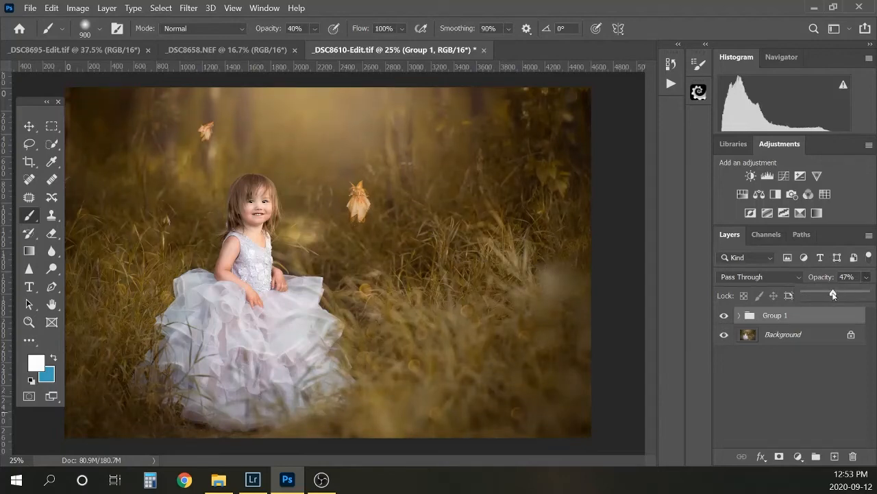
pyautogui.click(828, 294)
pyautogui.click(724, 317)
pyautogui.click(723, 318)
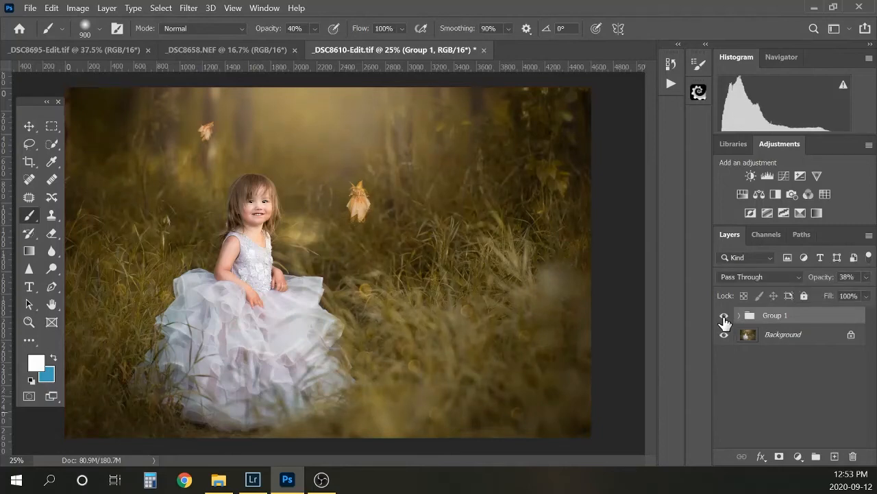
pyautogui.click(723, 318)
pyautogui.click(724, 316)
# - Flatten the image into a single Background layer and discard the extra duplicate made from it
pyautogui.click(817, 336)
pyautogui.rightClick(816, 336)
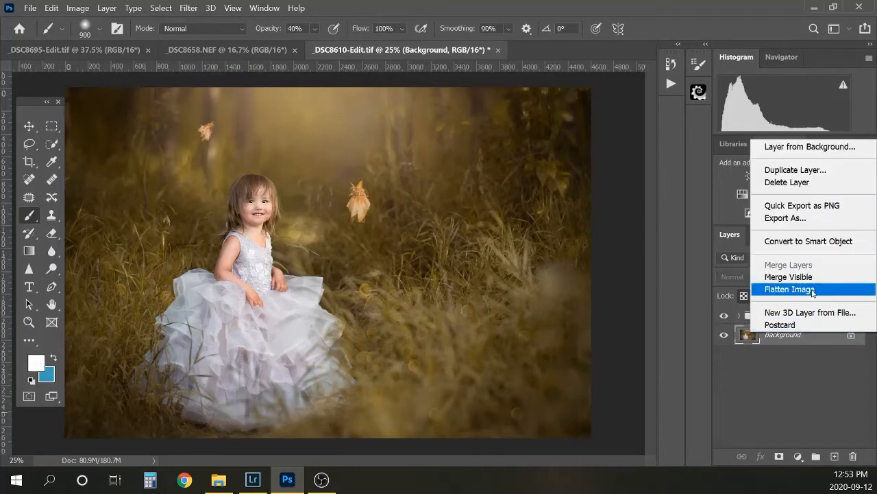
pyautogui.click(811, 289)
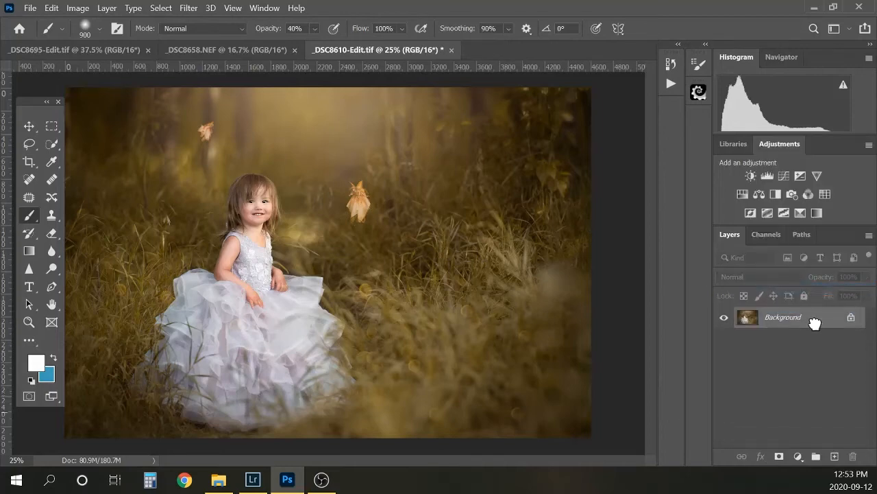
pyautogui.moveTo(814, 322); pyautogui.dragTo(835, 456)
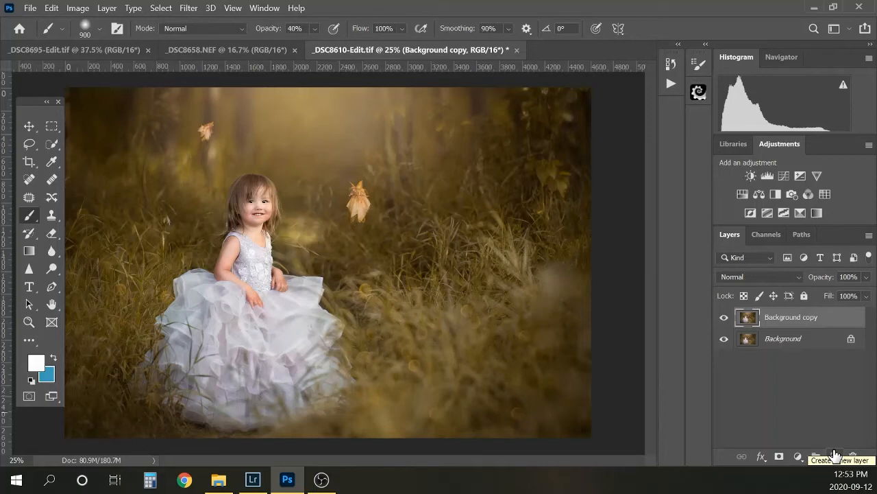
pyautogui.moveTo(821, 323); pyautogui.dragTo(853, 454)
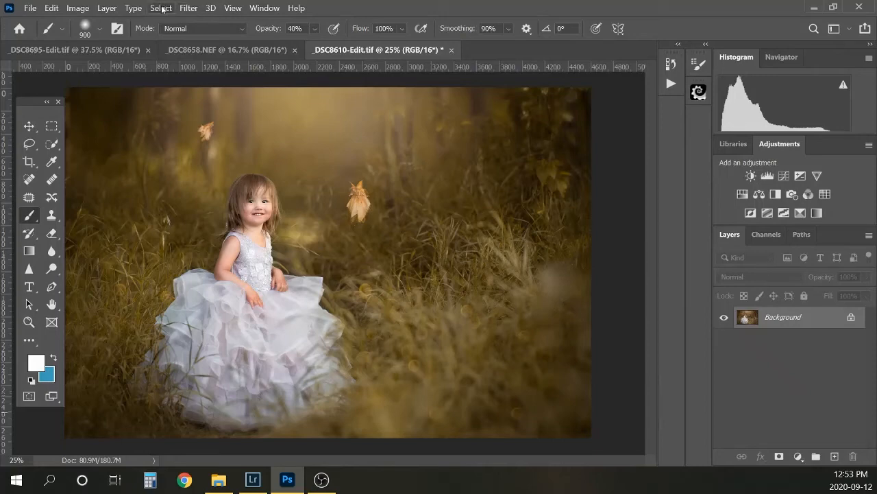
# - Create a new layer named "dodge and burn" in Overlay mode, filled with the Overlay-neutral 50% gray
pyautogui.click(107, 9)
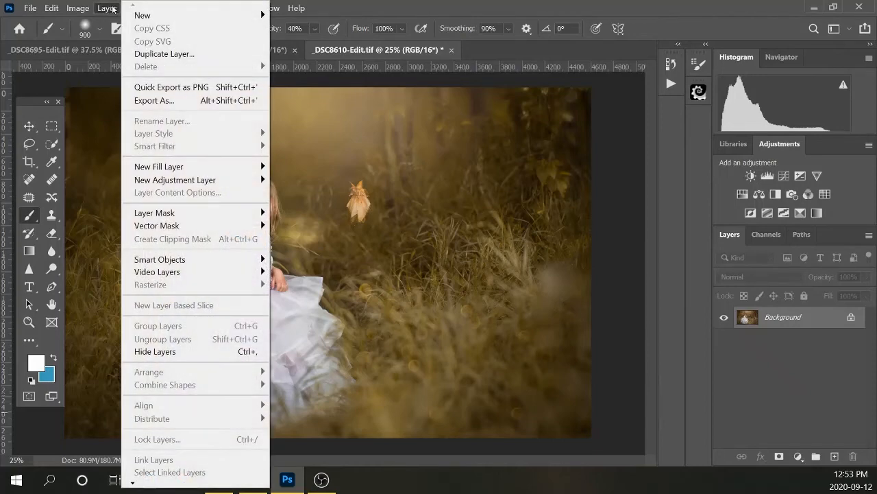
pyautogui.moveTo(149, 16)
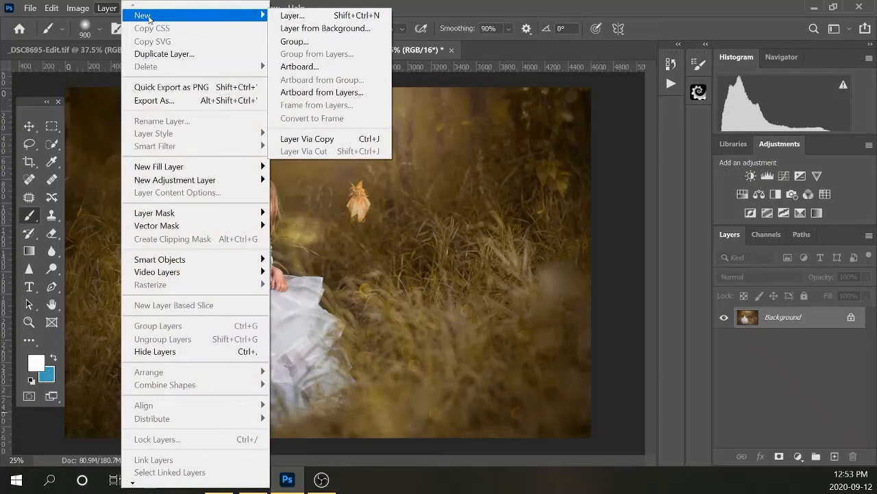
pyautogui.click(307, 16)
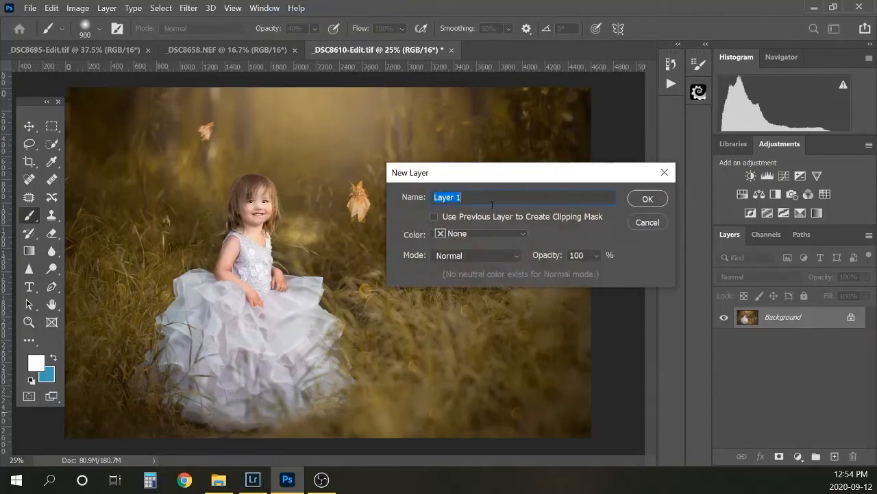
pyautogui.write('dodg')
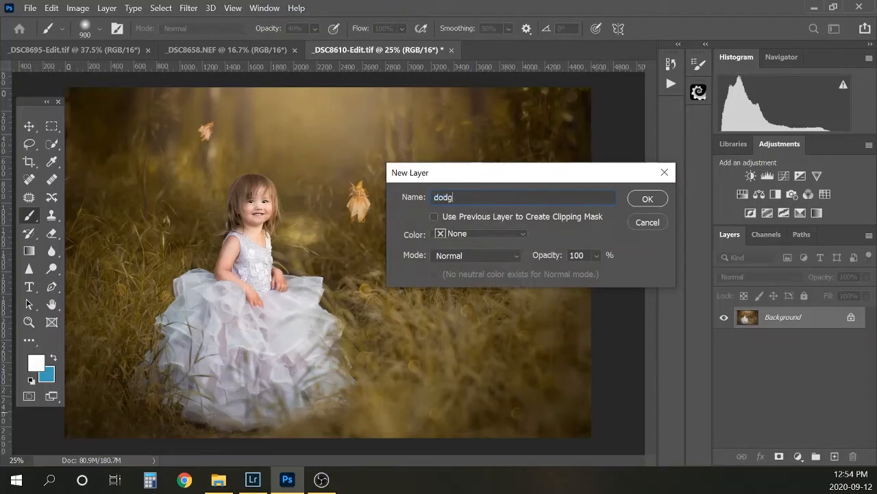
pyautogui.write('e and burn')
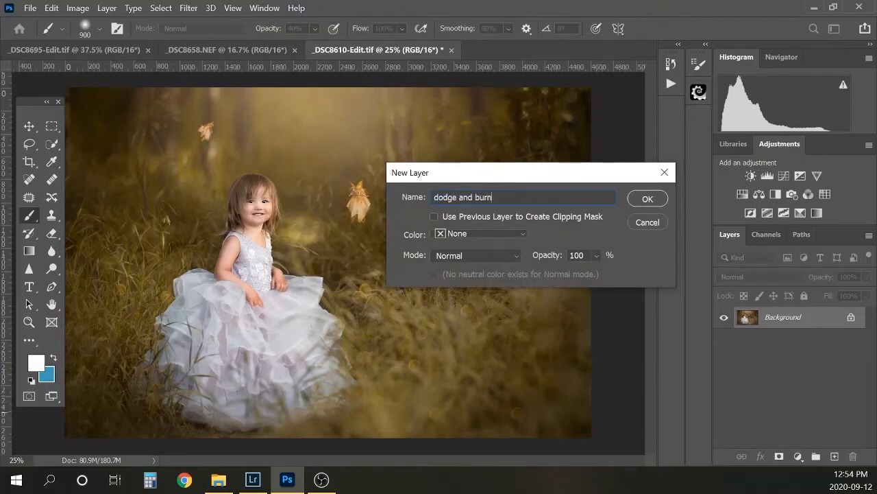
pyautogui.click(508, 255)
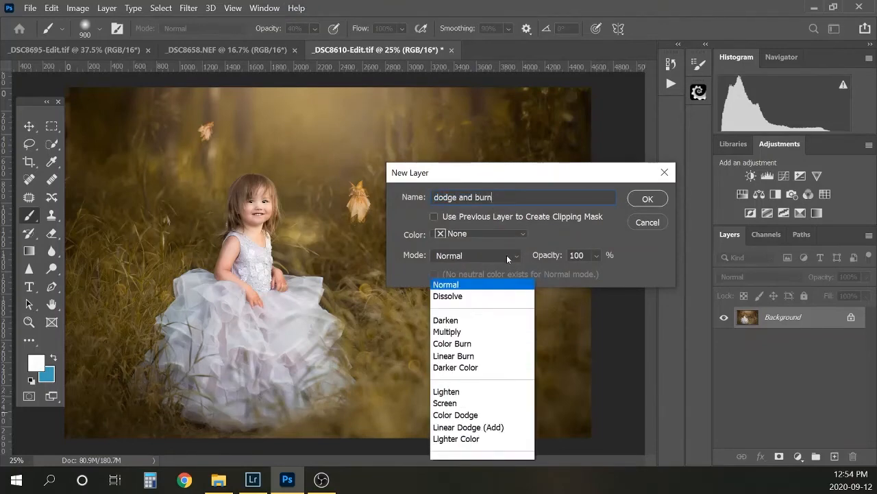
pyautogui.click(561, 249)
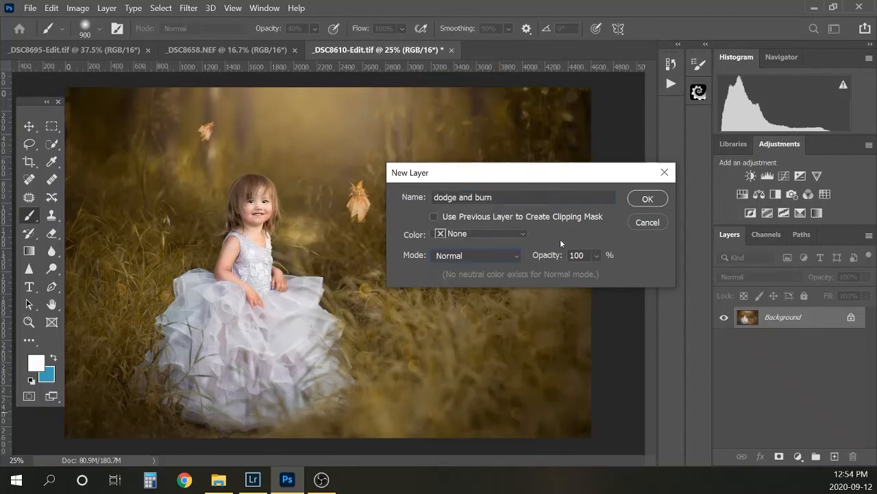
pyautogui.click(508, 257)
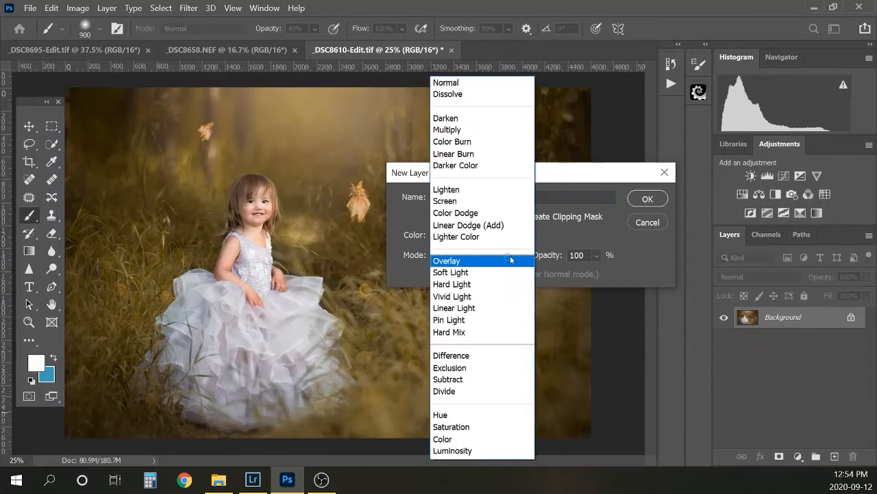
pyautogui.click(461, 255)
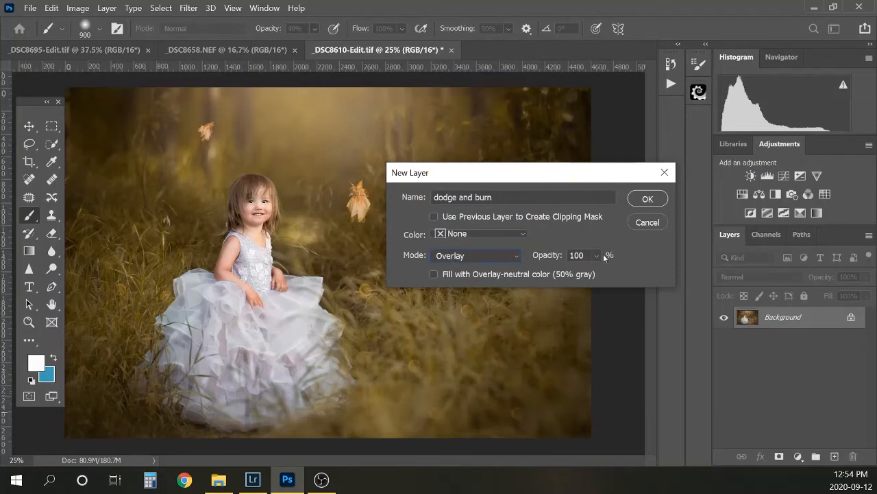
pyautogui.click(433, 275)
pyautogui.click(647, 200)
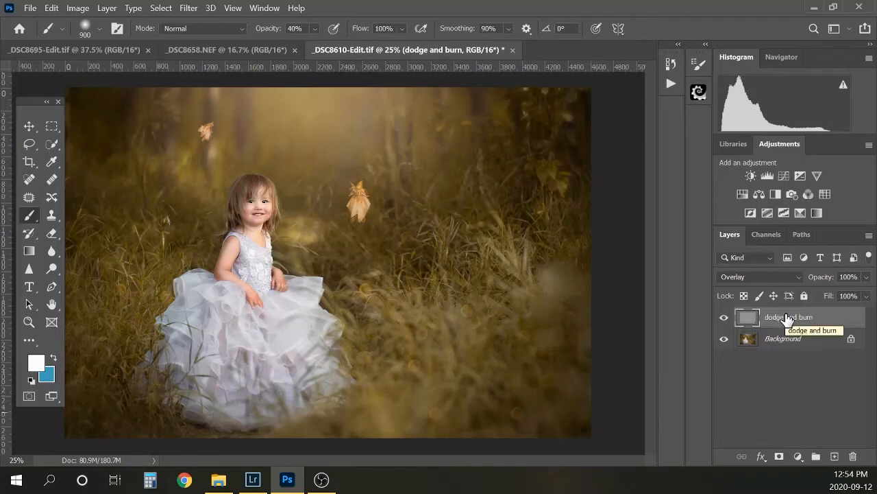
# - Use the Dodge tool on Highlights at 3% exposure with a size 25 brush on the girl's face, and compare the layer hidden and shown
pyautogui.click(54, 269)
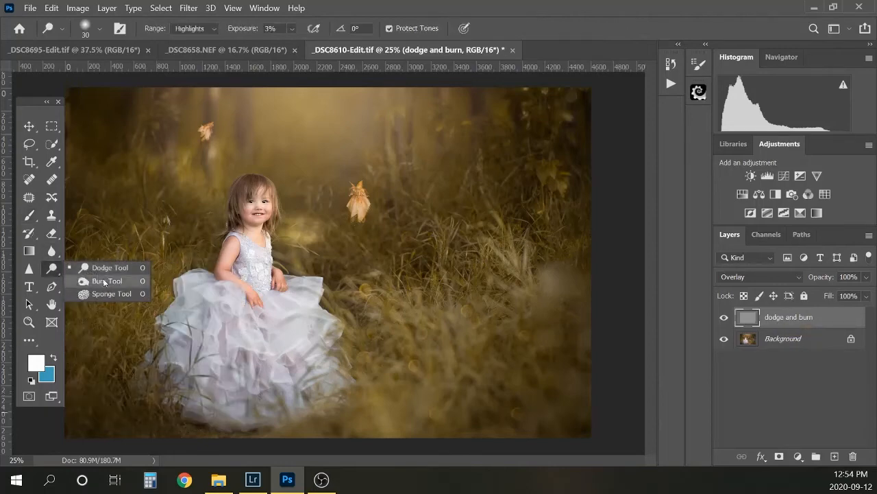
pyautogui.click(53, 271)
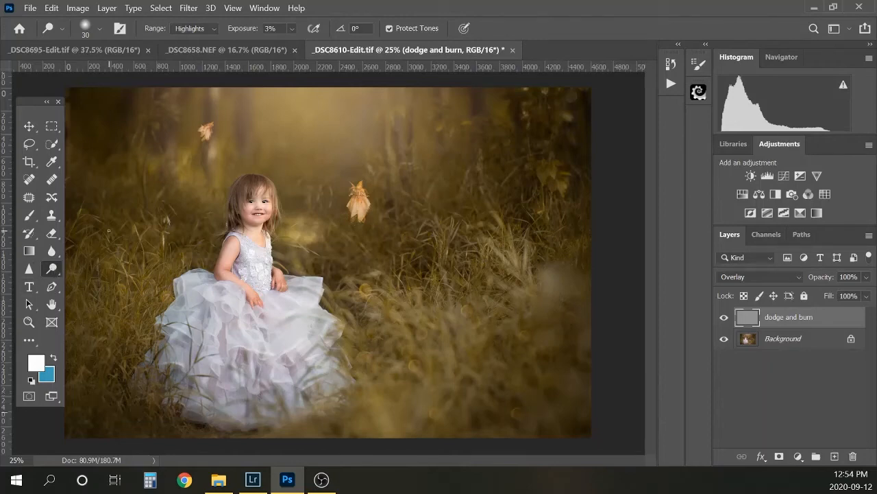
pyautogui.click(273, 28)
pyautogui.click(262, 222)
pyautogui.press(']')
pyautogui.press(']')
pyautogui.press(']')
pyautogui.press(']')
pyautogui.press(']')
pyautogui.press('[')
pyautogui.press('[')
pyautogui.press('[')
pyautogui.press('[')
pyautogui.press('[')
pyautogui.click(723, 319)
pyautogui.click(723, 319)
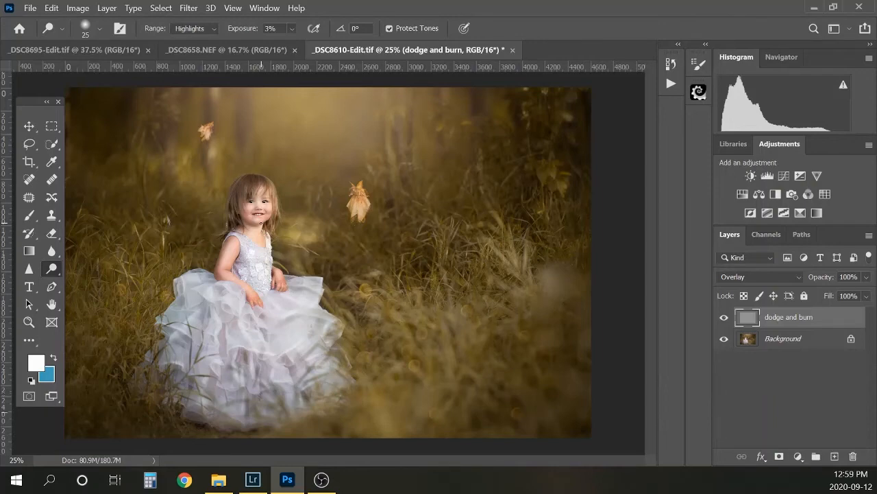
# - Switch to the Burn tool at 3% exposure and reduce its brush size to 25 for the girl's face
pyautogui.press(']')
pyautogui.press(']')
pyautogui.press(']')
pyautogui.press(']')
pyautogui.press(']')
pyautogui.press(']')
pyautogui.press(']')
pyautogui.press(']')
pyautogui.rightClick(51, 268)
pyautogui.click(94, 281)
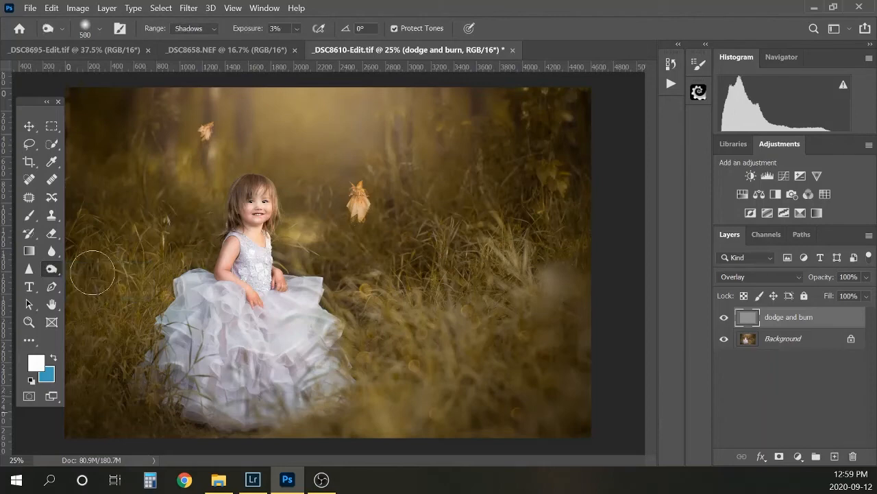
pyautogui.press('[')
pyautogui.press('[')
pyautogui.press('[')
pyautogui.press('[')
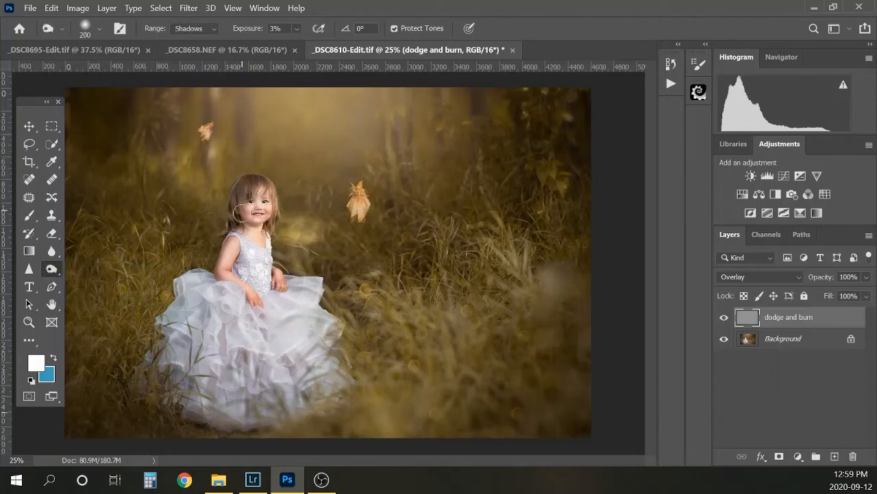
pyautogui.press('[')
pyautogui.press('[')
pyautogui.press('[')
pyautogui.press('[')
pyautogui.press('[')
pyautogui.press('[')
pyautogui.press('[')
pyautogui.press('[')
pyautogui.press('[')
pyautogui.press('[')
pyautogui.press('[')
pyautogui.press('[')
pyautogui.press('[')
pyautogui.press('[')
# - Keep the Burn tool's range on Shadows and enlarge its brush size to 60
pyautogui.click(216, 30)
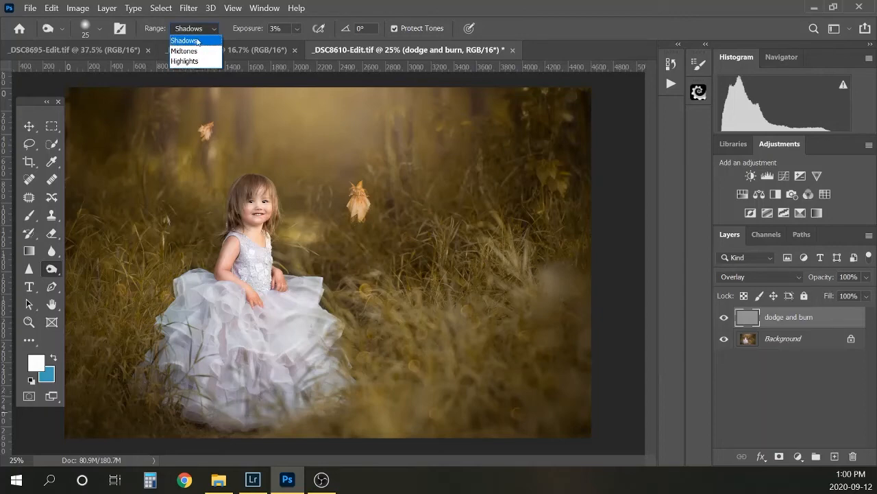
pyautogui.click(218, 29)
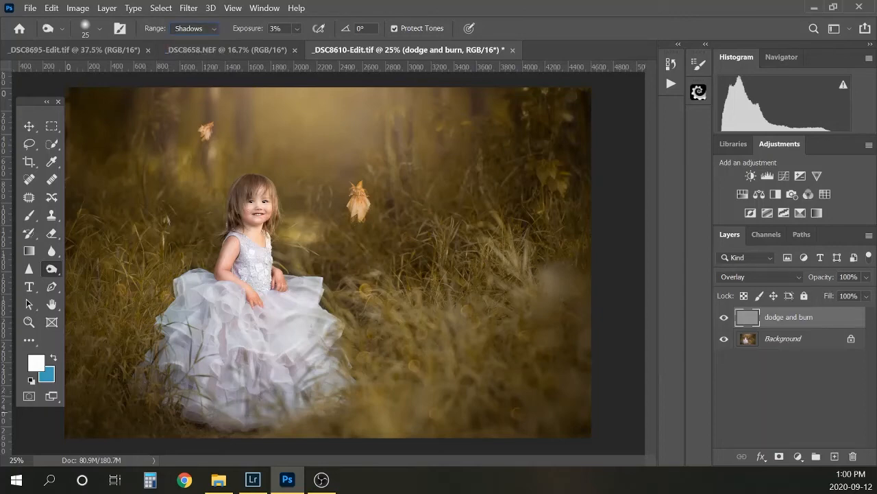
pyautogui.press(']')
pyautogui.press(']')
pyautogui.press(']')
pyautogui.press(']')
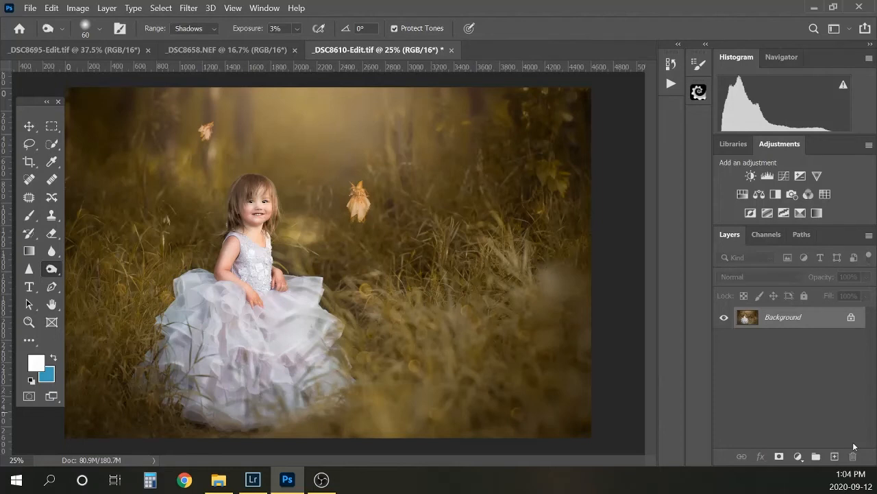
# - Duplicate the Background layer and start a Surface Blur filter on the copy
pyautogui.moveTo(808, 319); pyautogui.dragTo(834, 455)
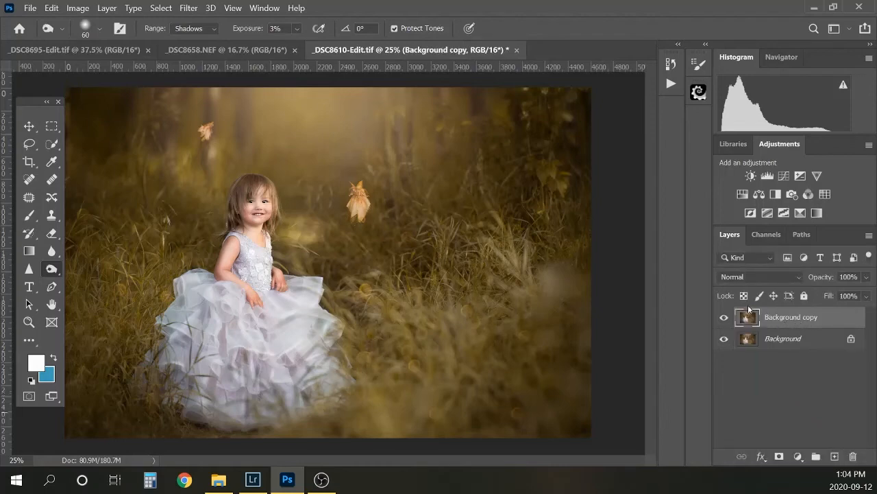
pyautogui.click(188, 8)
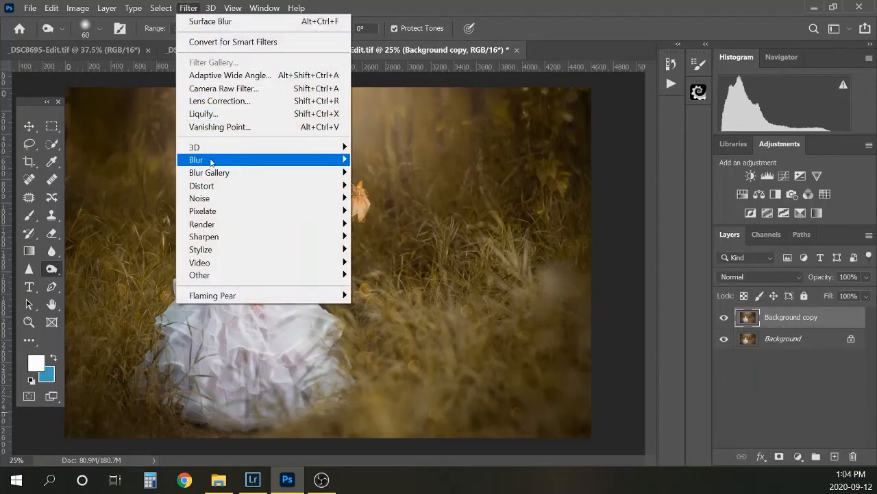
pyautogui.moveTo(211, 160)
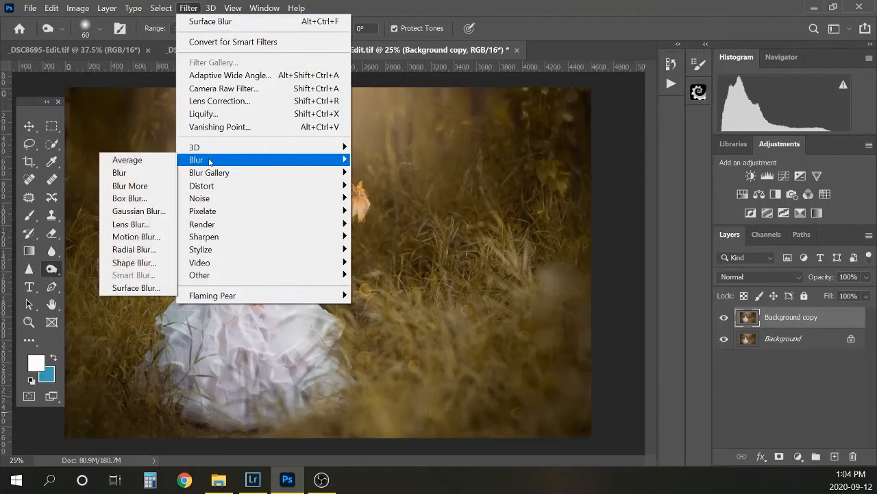
pyautogui.click(147, 288)
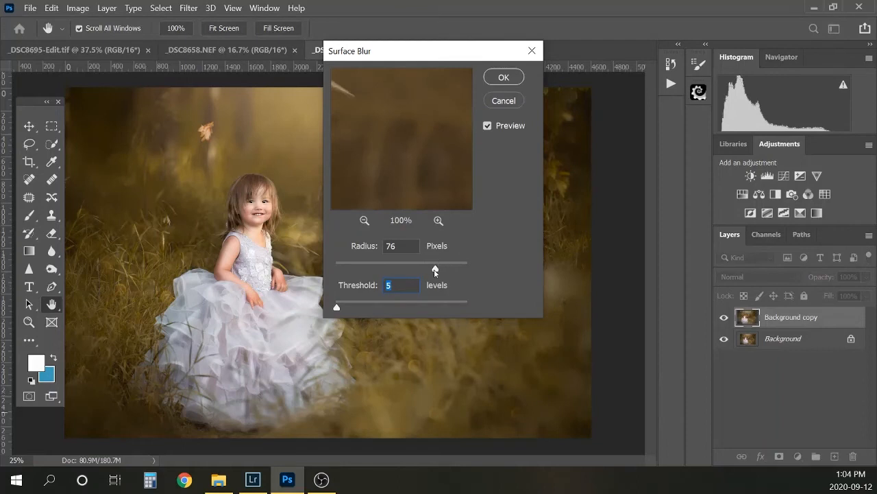
# - Try a Surface Blur radius of 14 pixels and inspect the girl's face and dress in the filter preview
pyautogui.moveTo(434, 269); pyautogui.dragTo(348, 270)
pyautogui.click(352, 269)
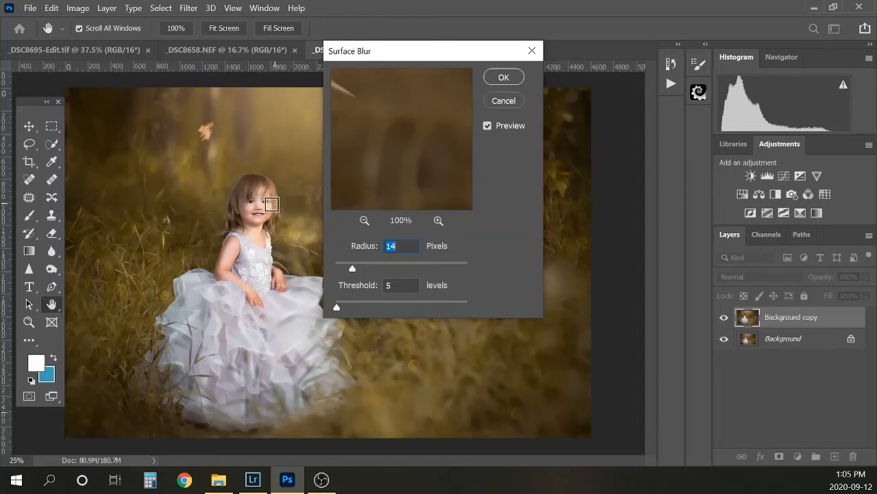
pyautogui.click(262, 222)
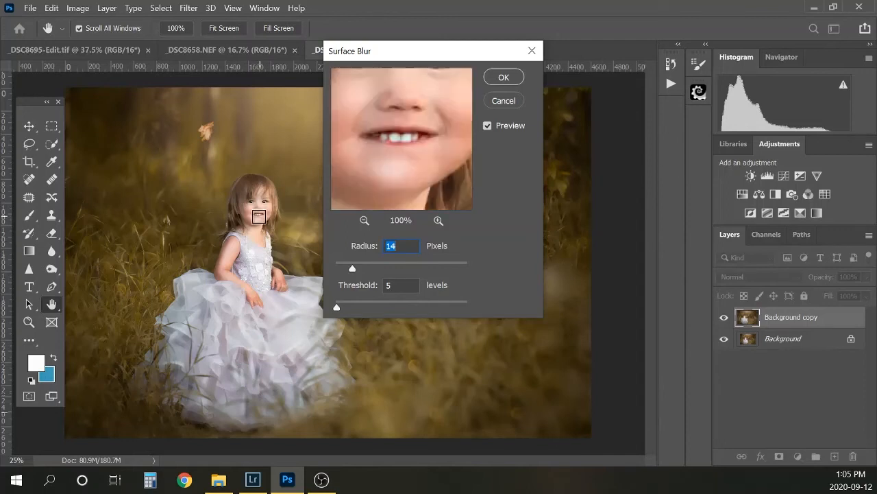
pyautogui.click(258, 217)
pyautogui.click(252, 296)
pyautogui.click(254, 318)
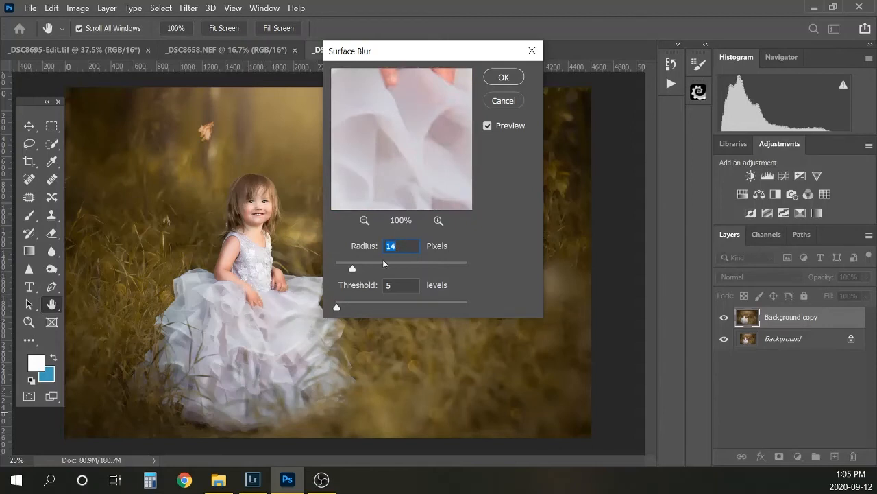
# - Set the Surface Blur radius to 10 pixels, try a threshold of 3 levels and compare the image with and without the preview
pyautogui.write('10')
pyautogui.press('BackSpace')
pyautogui.write('3')
pyautogui.click(488, 126)
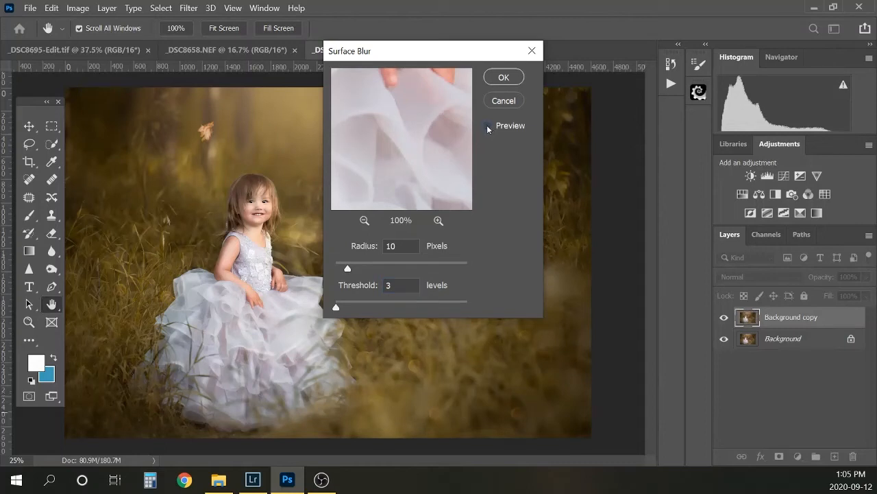
pyautogui.click(488, 127)
# - Set the Surface Blur threshold to 5 levels and apply the filter to the Background copy
pyautogui.click(402, 288)
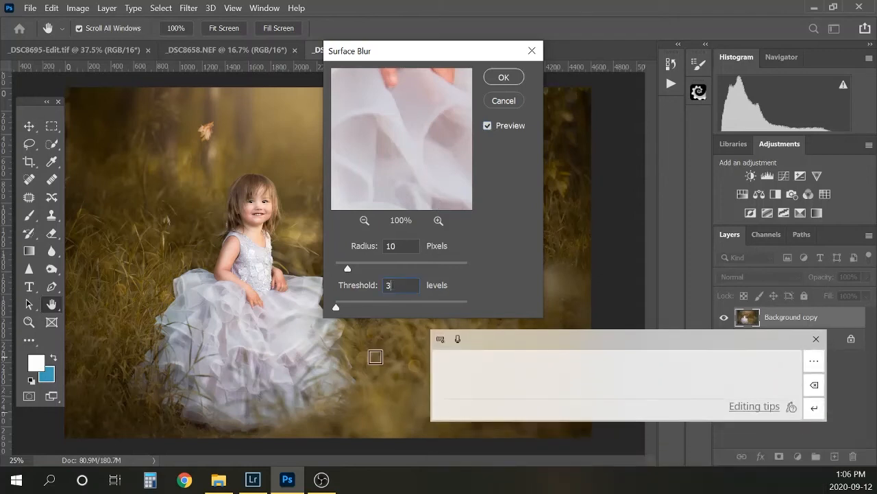
pyautogui.press('BackSpace')
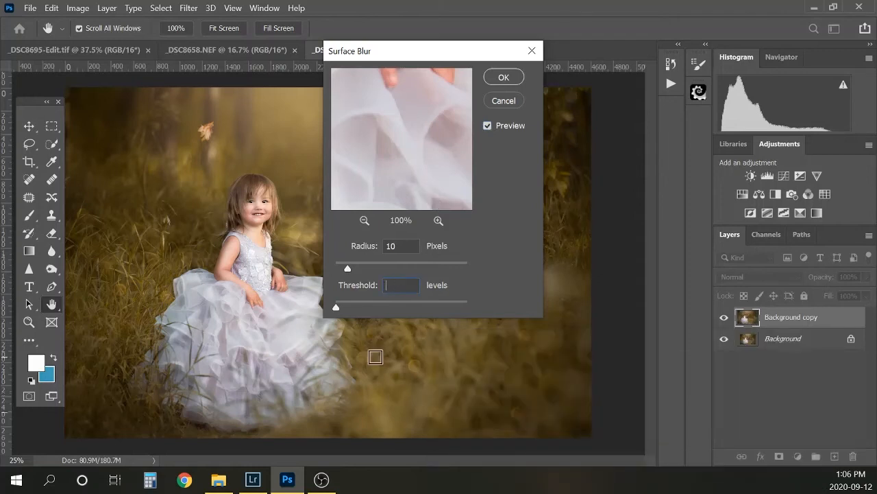
pyautogui.write('5')
pyautogui.click(503, 78)
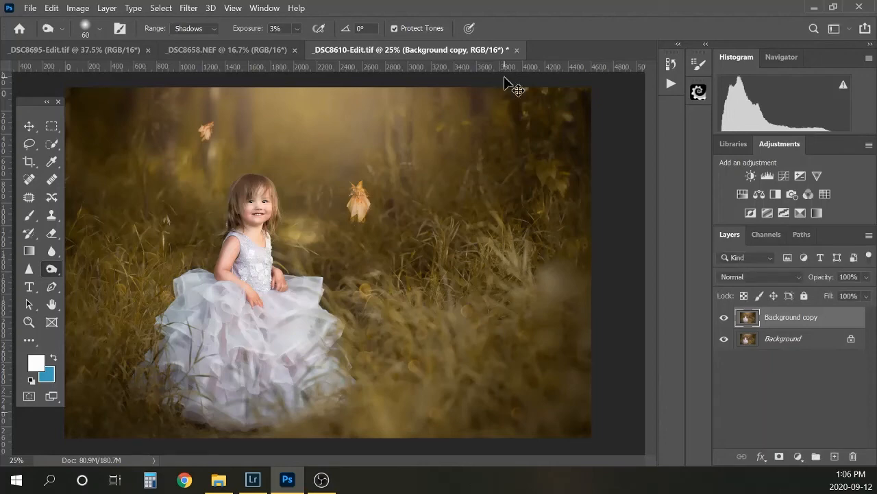
# - Examine the girl's face and bodice at 100% with the blurred Background copy hidden and shown
pyautogui.hotkey('ctrl', '+')
pyautogui.hotkey('ctrl', '+')
pyautogui.hotkey('ctrl', '+')
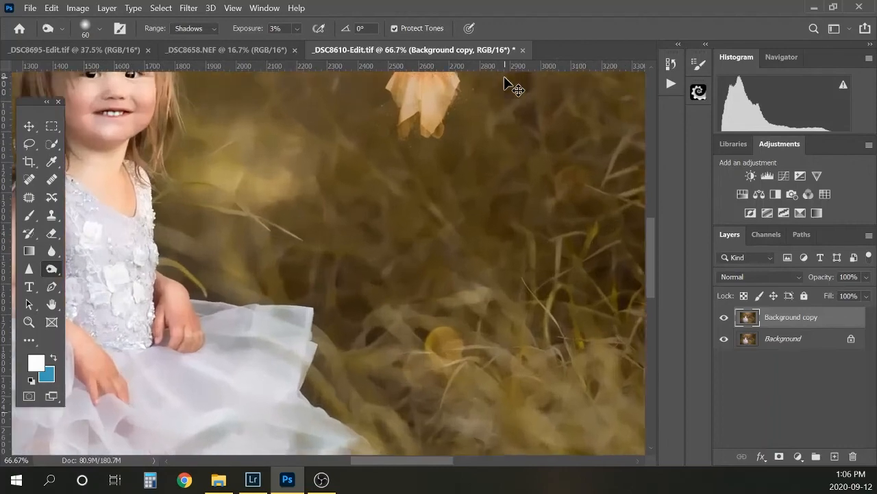
pyautogui.hotkey('ctrl', '+')
pyautogui.moveTo(426, 461); pyautogui.dragTo(386, 460)
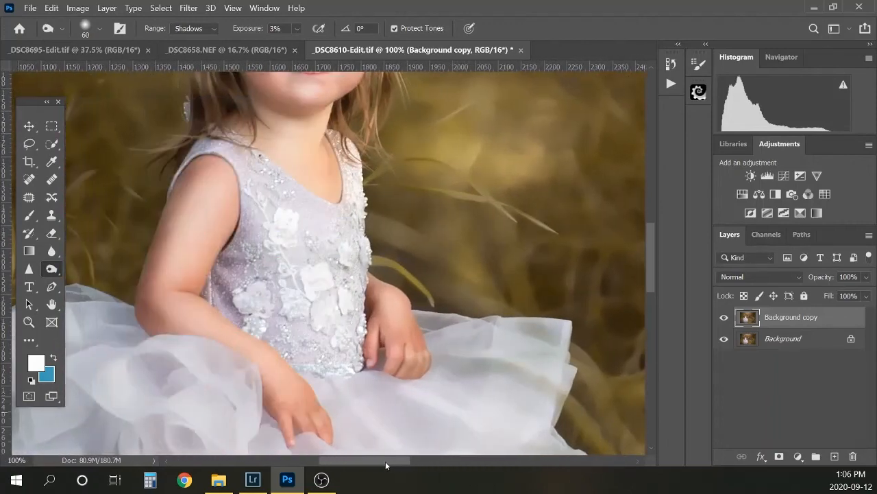
pyautogui.moveTo(648, 272); pyautogui.dragTo(648, 247)
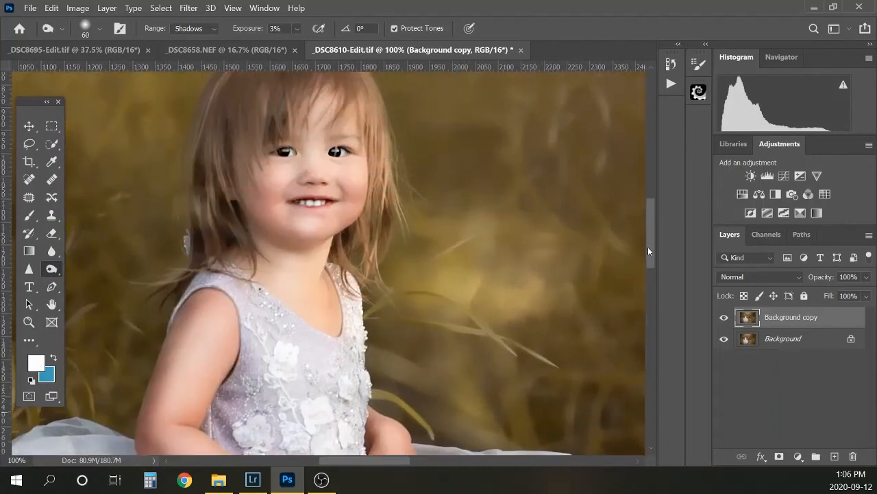
pyautogui.click(724, 319)
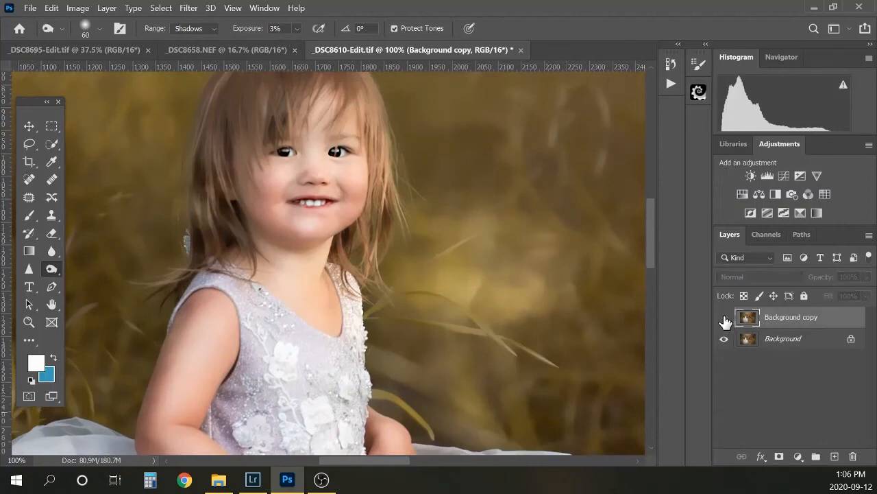
pyautogui.click(725, 320)
pyautogui.click(724, 319)
pyautogui.click(725, 320)
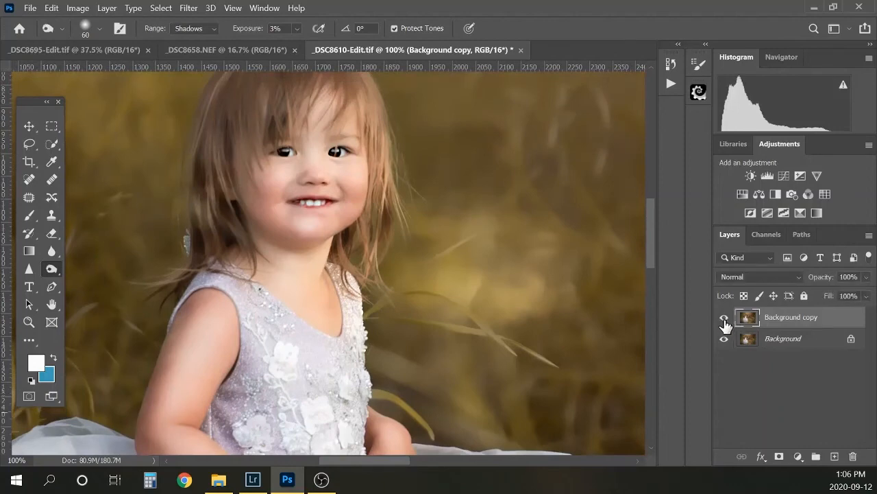
pyautogui.click(724, 320)
pyautogui.click(724, 319)
pyautogui.click(725, 319)
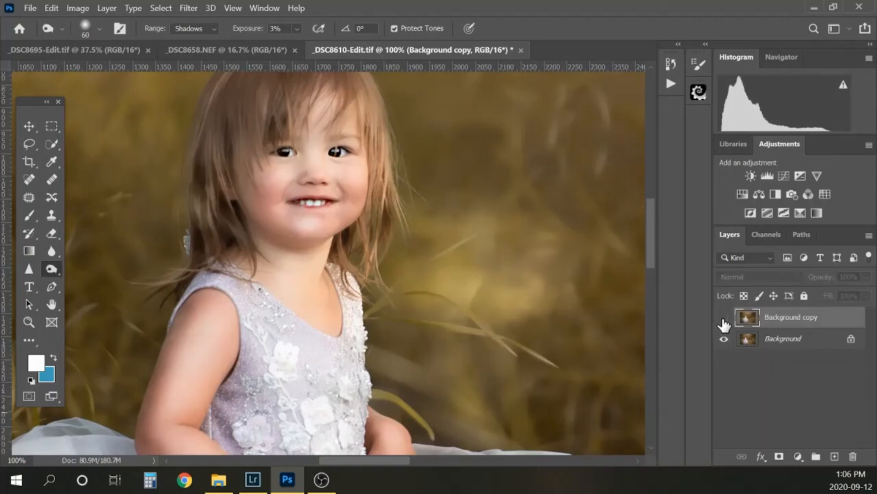
pyautogui.click(725, 319)
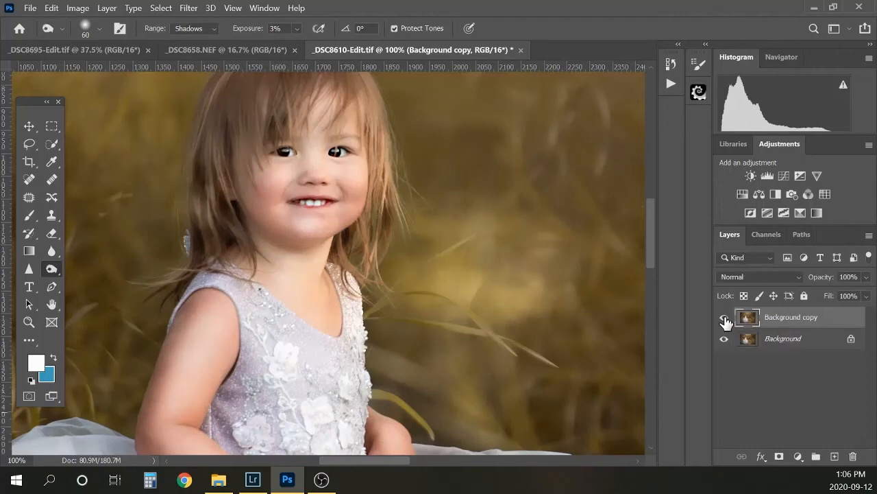
pyautogui.click(724, 319)
pyautogui.click(724, 319)
# - Add a white layer mask to the Background copy and ready the Brush tool at size 40 for the girl's eyes
pyautogui.click(779, 456)
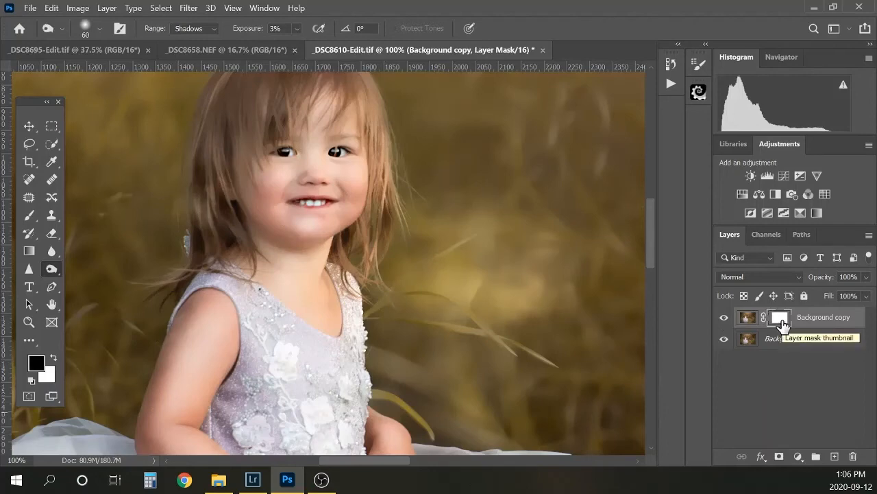
pyautogui.press('b')
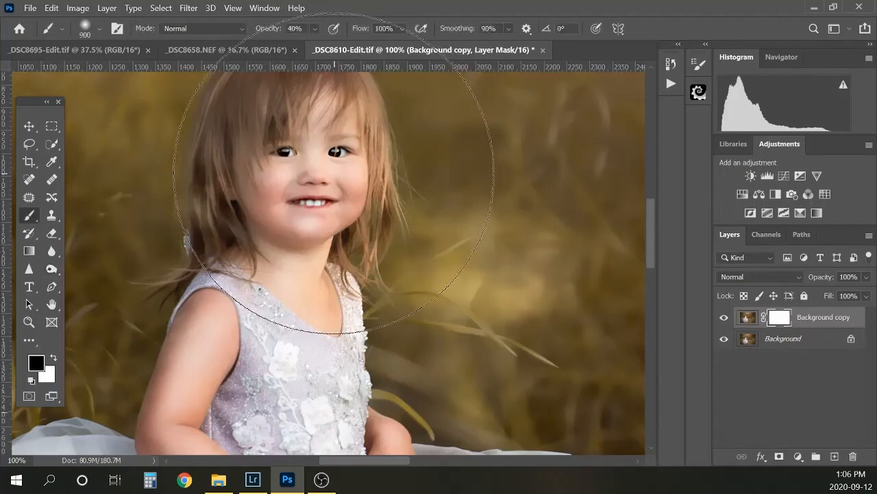
pyautogui.press('[')
pyautogui.press('[')
pyautogui.press('[')
pyautogui.press('[')
pyautogui.press('[')
pyautogui.press('[')
pyautogui.press('[')
pyautogui.press('[')
pyautogui.press('[')
pyautogui.press('[')
pyautogui.press('[')
pyautogui.press('[')
pyautogui.press('[')
pyautogui.press('[')
pyautogui.press('[')
pyautogui.press('[')
pyautogui.press('[')
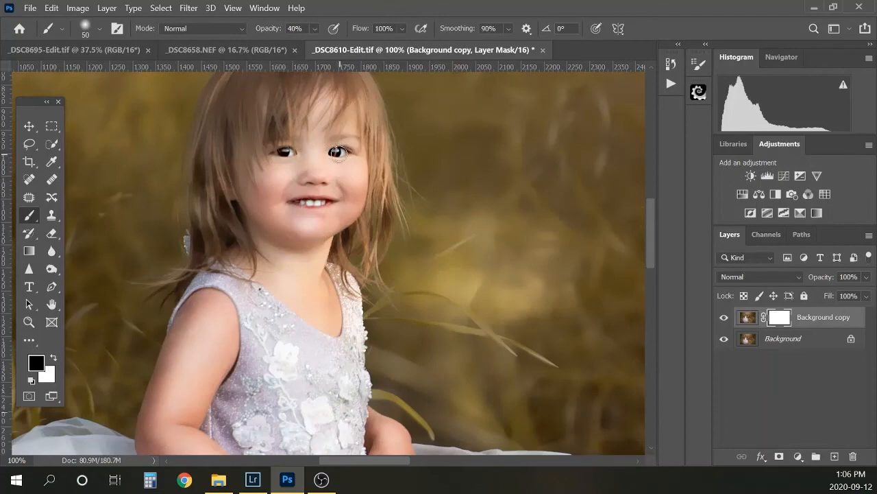
pyautogui.press('[')
# - Compare the portrait with the masked Background copy hidden and shown, and return to the full image at 25%
pyautogui.click(723, 319)
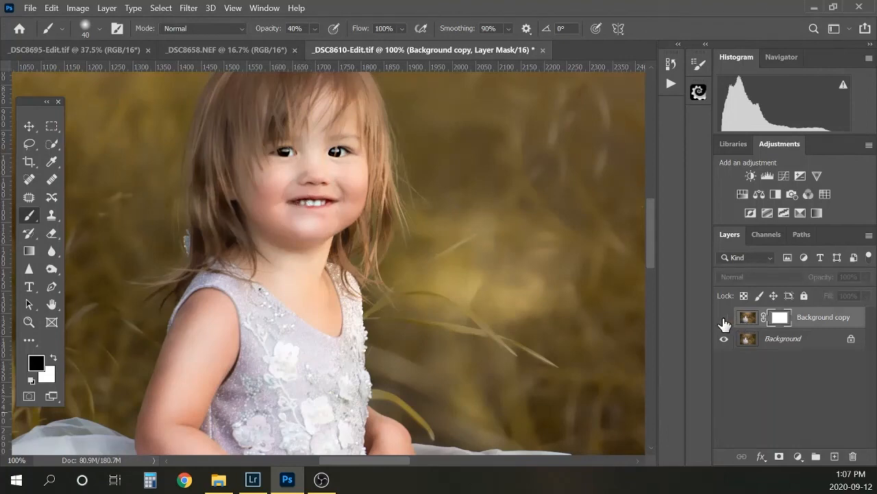
pyautogui.click(724, 320)
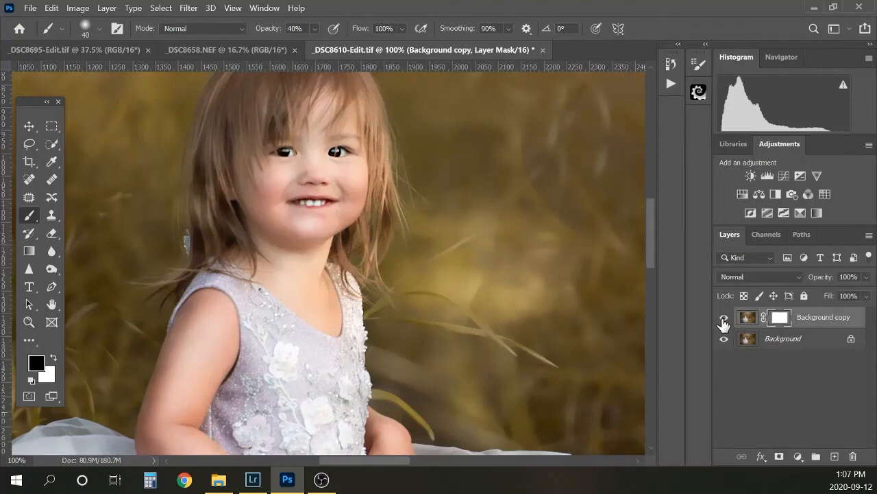
pyautogui.hotkey('ctrl', '-')
pyautogui.hotkey('ctrl', '-')
pyautogui.hotkey('ctrl', '-')
pyautogui.hotkey('ctrl', '-')
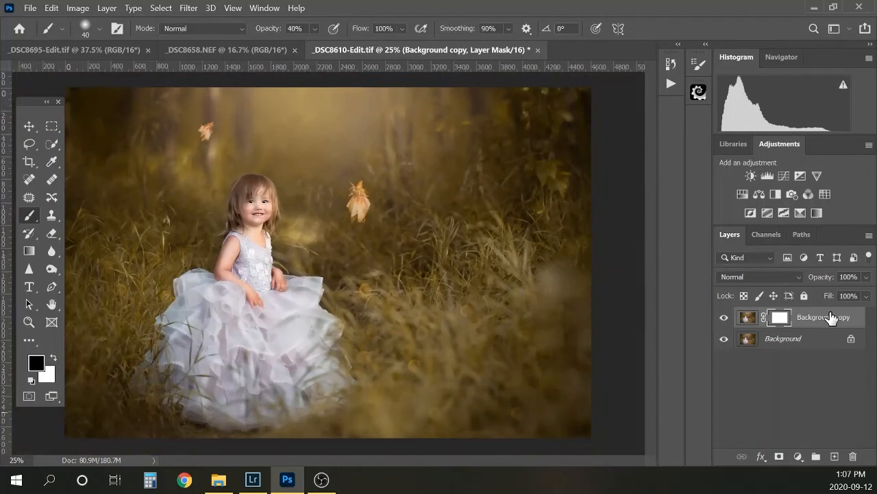
# - Stamp all visible layers into a new top layer and open its Basic adjustments in the Camera Raw Filter
pyautogui.hotkey('ctrl', 'alt', 'shift', 'e')
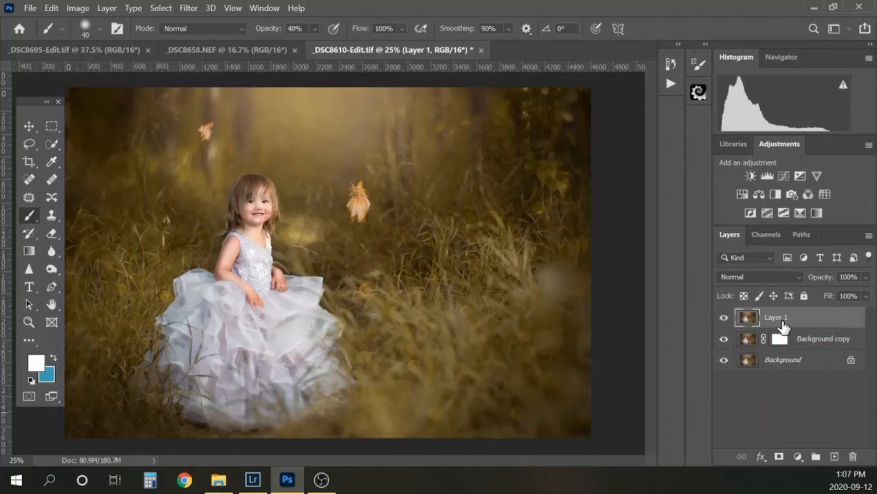
pyautogui.click(189, 8)
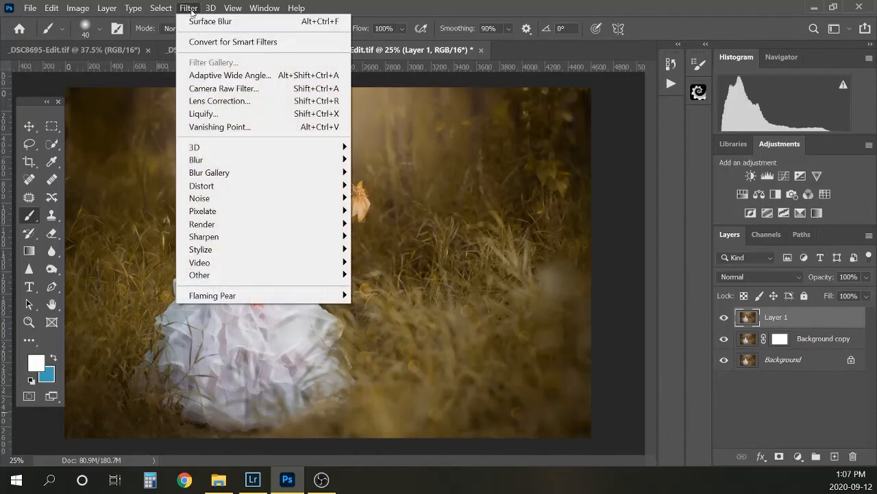
pyautogui.click(235, 89)
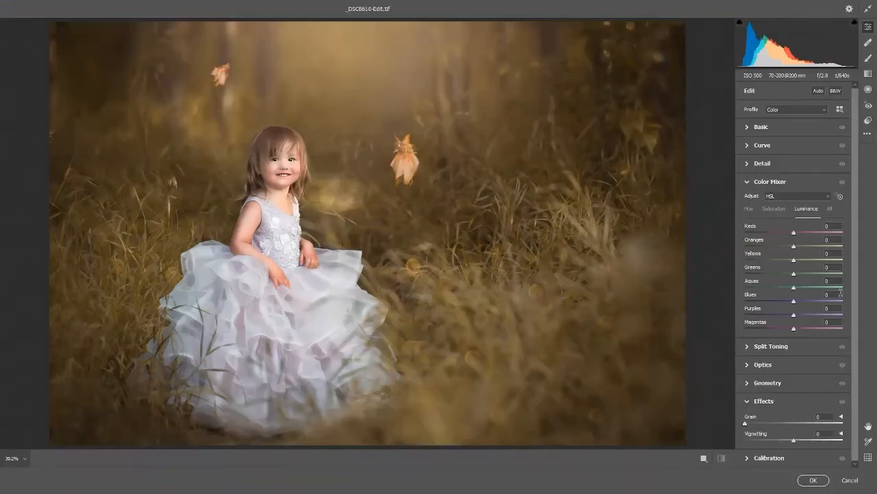
pyautogui.click(747, 128)
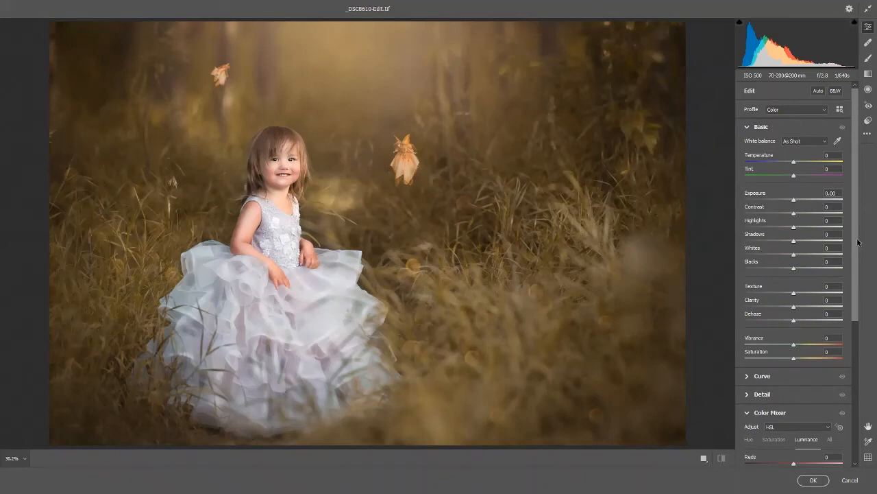
pyautogui.scroll(-1, 856, 251)
pyautogui.scroll(-5, 856, 250)
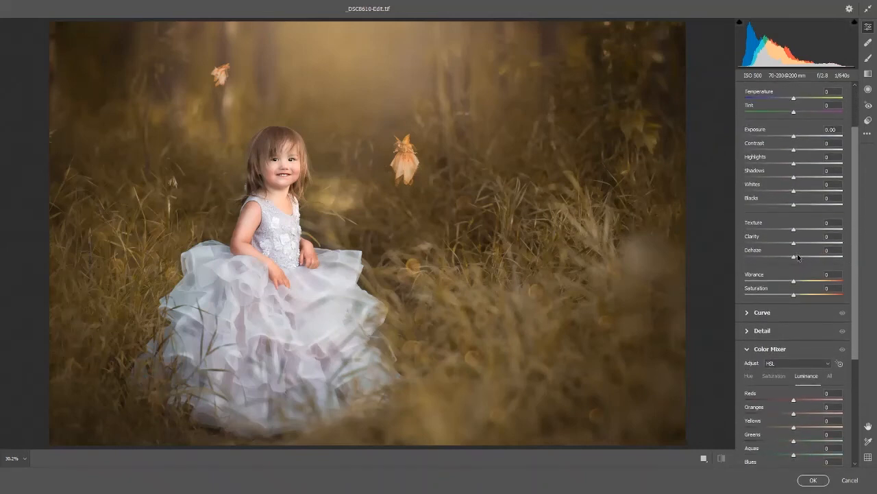
# - Try a strong Clarity of +81, reduce it to a moderate positive amount and apply the Camera Raw Filter
pyautogui.moveTo(794, 242); pyautogui.dragTo(834, 244)
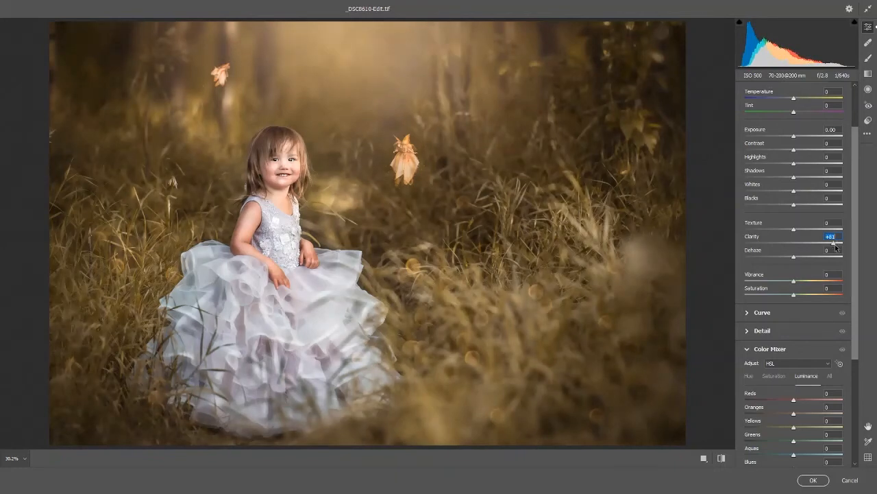
pyautogui.moveTo(835, 246); pyautogui.dragTo(814, 242)
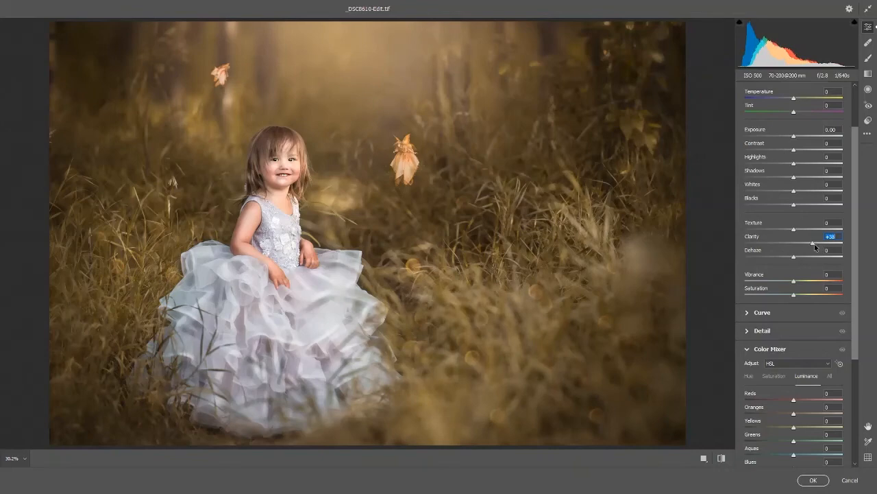
pyautogui.moveTo(815, 242)
pyautogui.mouseDown()
pyautogui.moveTo(794, 245)
pyautogui.moveTo(817, 244)
pyautogui.mouseUp()
pyautogui.press('Return')
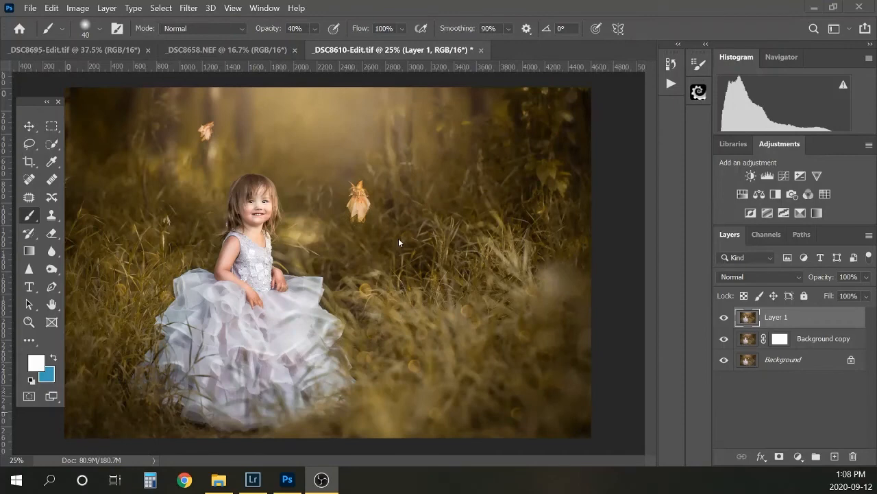
# - Rename the stamped layer as "paint affect" and compare the image with and without it
pyautogui.doubleClick(777, 319)
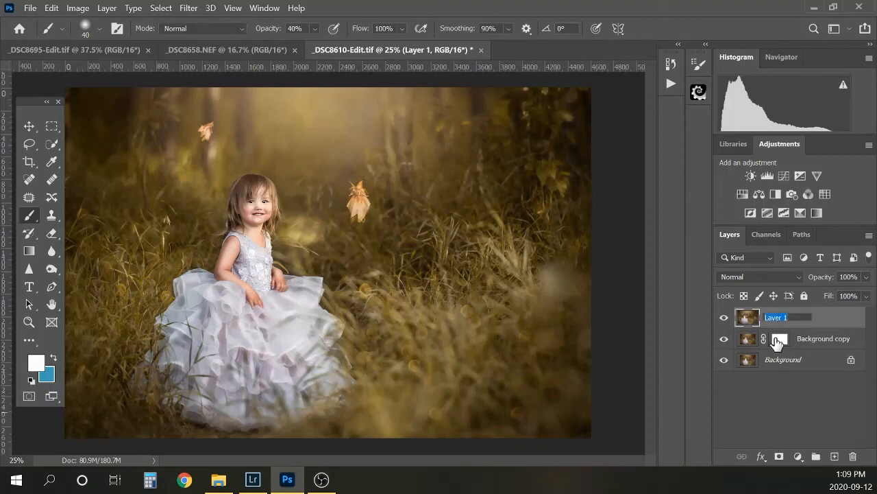
pyautogui.write('paint affect')
pyautogui.press('Return')
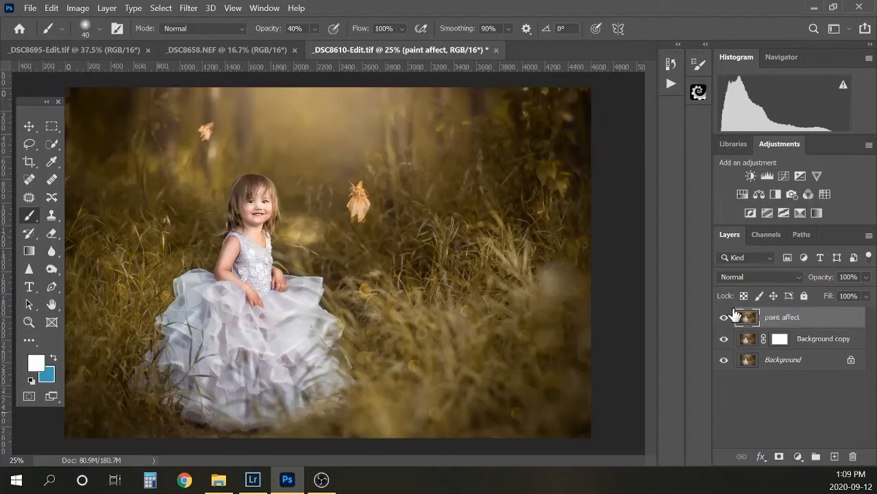
pyautogui.click(723, 317)
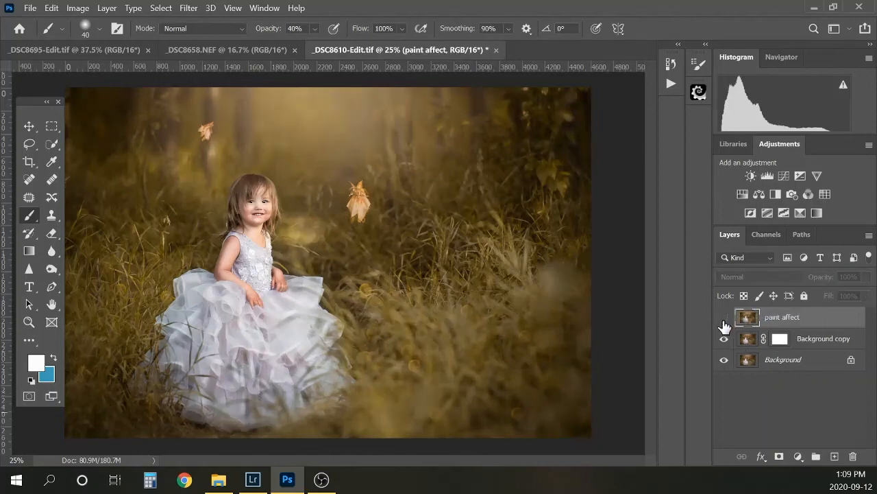
pyautogui.click(724, 319)
pyautogui.click(725, 321)
pyautogui.click(724, 322)
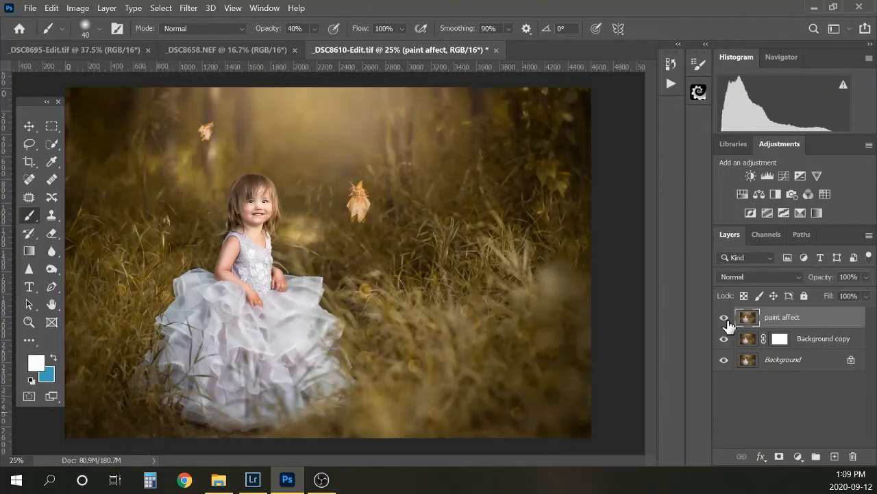
# - Lower the paint affect layer's opacity to 50%, comparing it with the layers below along the way
pyautogui.click(866, 277)
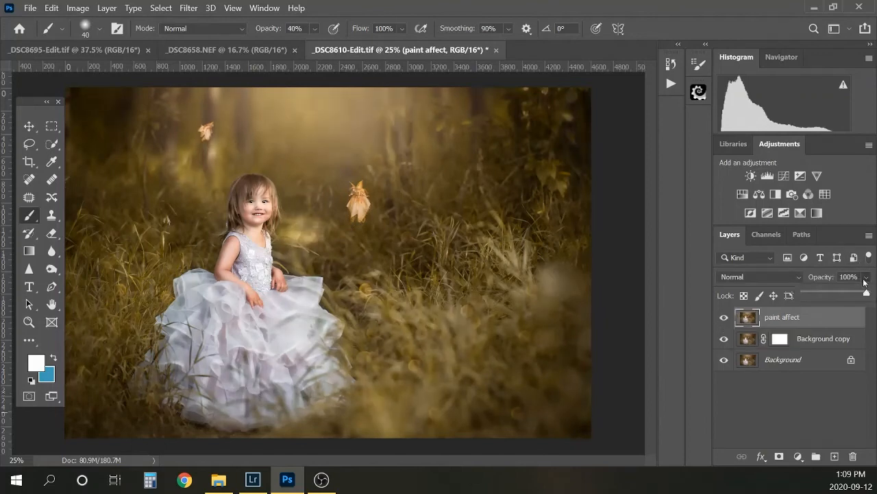
pyautogui.moveTo(866, 294); pyautogui.dragTo(848, 293)
pyautogui.click(723, 318)
pyautogui.click(724, 320)
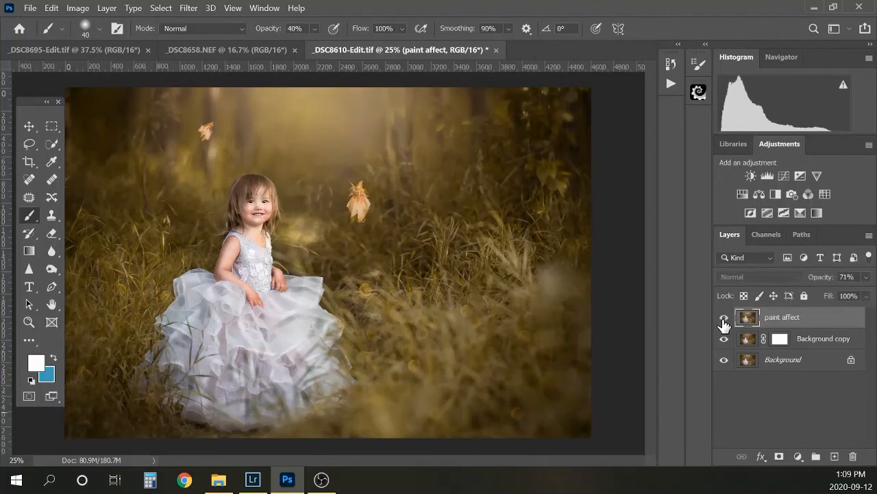
pyautogui.click(866, 276)
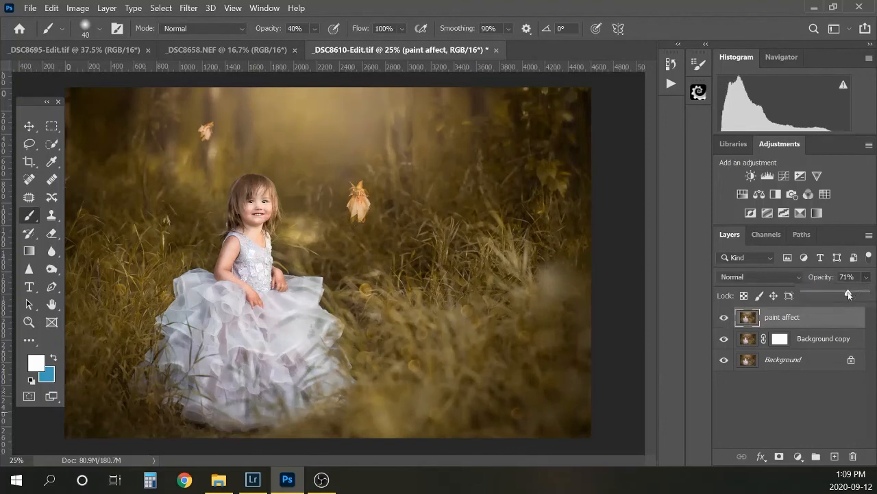
pyautogui.moveTo(848, 292); pyautogui.dragTo(833, 292)
pyautogui.click(815, 295)
pyautogui.moveTo(823, 295); pyautogui.dragTo(832, 289)
pyautogui.moveTo(831, 297); pyautogui.dragTo(835, 296)
# - Compare the image with the softened paint affect layer hidden and shown
pyautogui.click(724, 319)
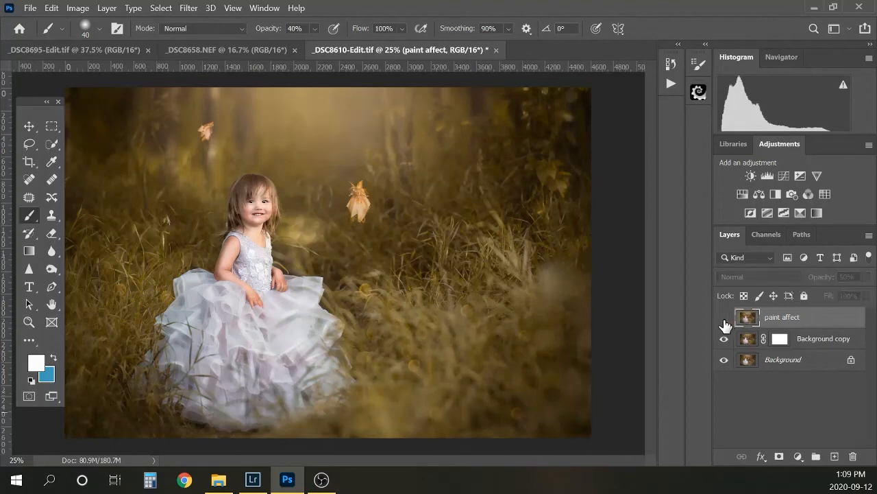
pyautogui.click(725, 319)
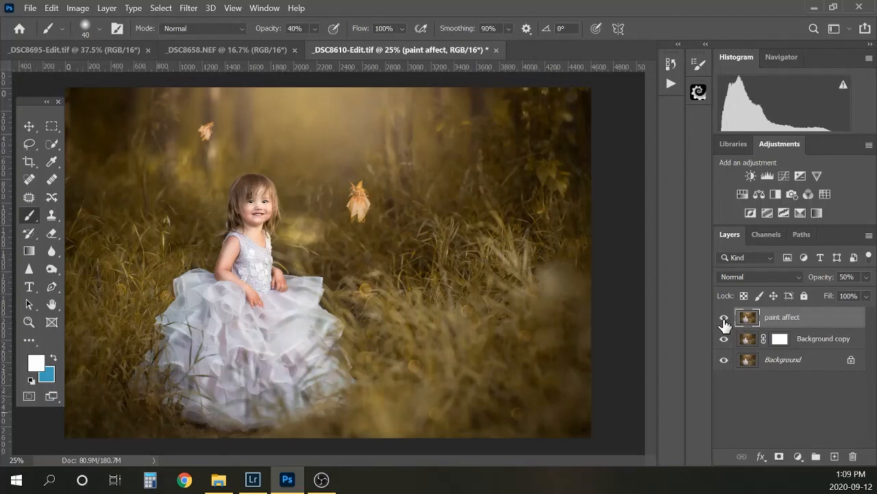
pyautogui.click(725, 319)
pyautogui.click(723, 320)
pyautogui.click(723, 323)
pyautogui.click(724, 320)
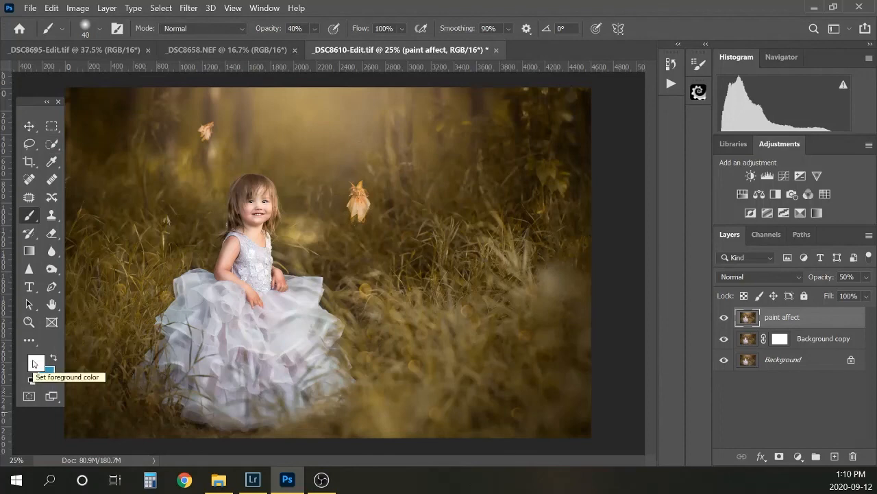
# - Lower the paint affect layer's opacity to 40%, comparing the image with the layer hidden and shown
pyautogui.click(723, 320)
pyautogui.click(722, 321)
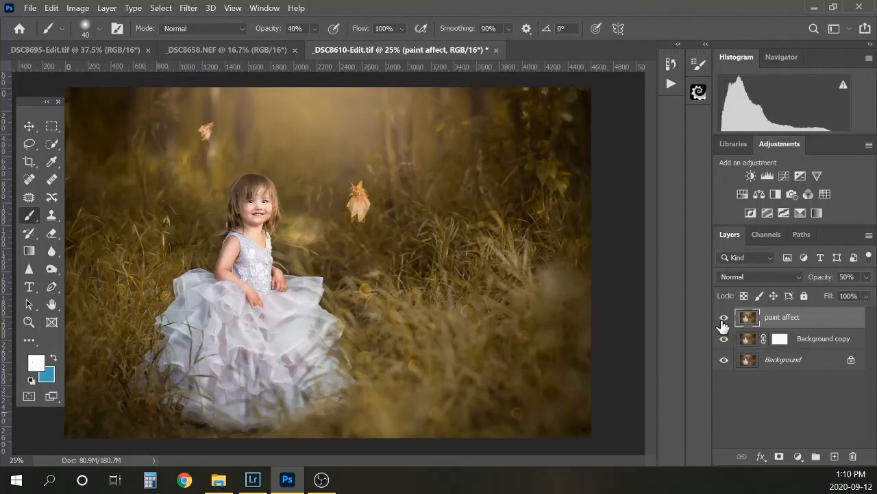
pyautogui.click(722, 320)
pyautogui.click(721, 323)
pyautogui.click(865, 278)
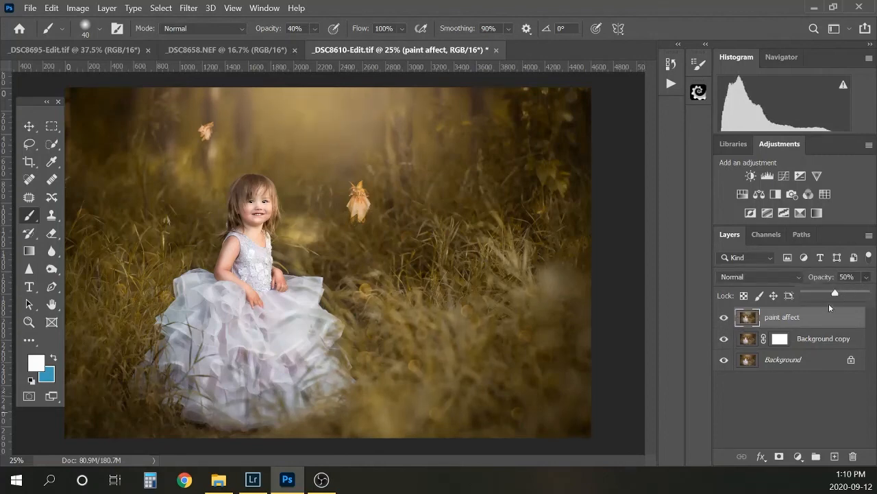
pyautogui.click(723, 320)
pyautogui.click(723, 320)
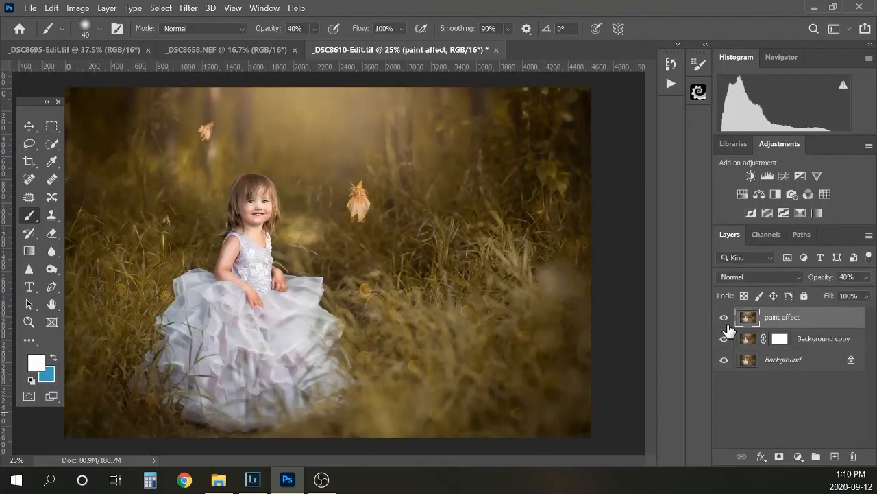
# - Group the paint affect and Background copy layers, and compare the image with the group hidden and shown
pyautogui.keyDown('shift'); pyautogui.click(820, 345); pyautogui.keyUp('shift')
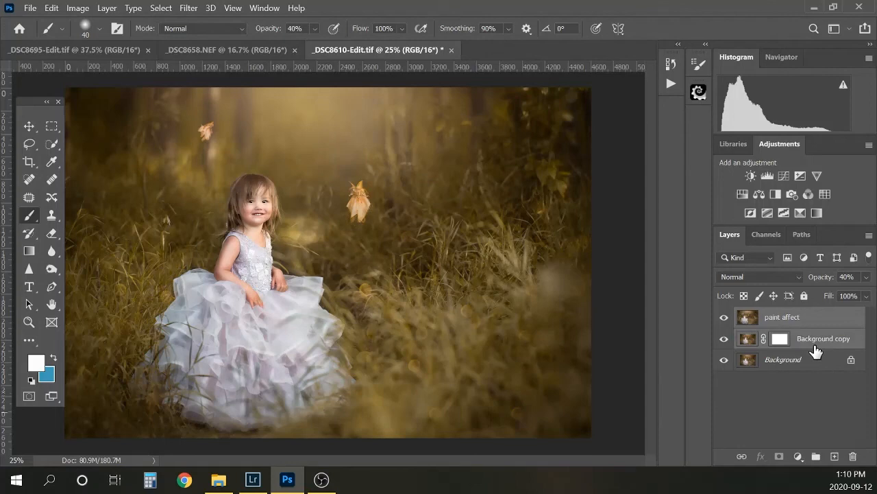
pyautogui.hotkey('ctrl', 'g')
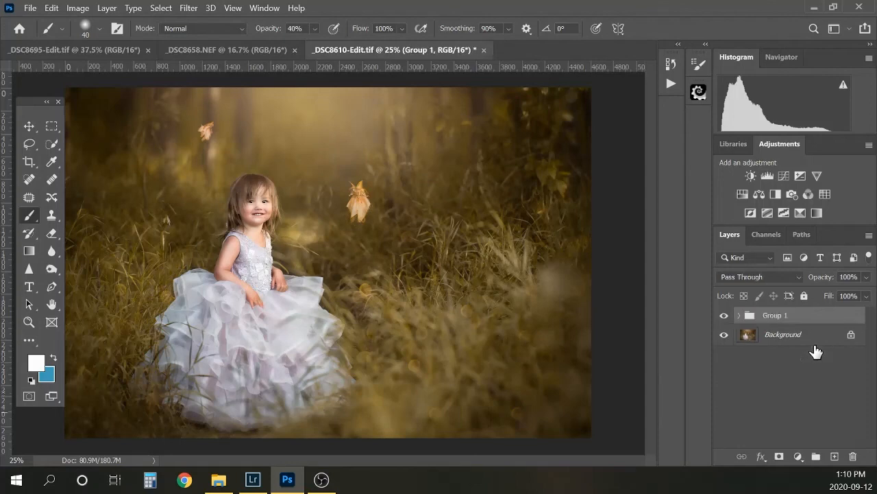
pyautogui.click(724, 317)
pyautogui.click(723, 317)
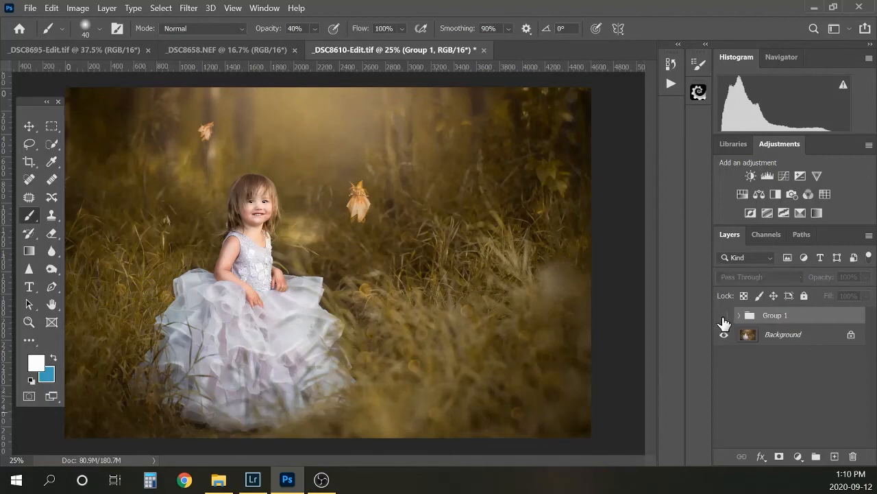
pyautogui.click(724, 317)
pyautogui.click(724, 316)
# - Set the opacity of the paint affect layer inside the group to 50%
pyautogui.click(740, 316)
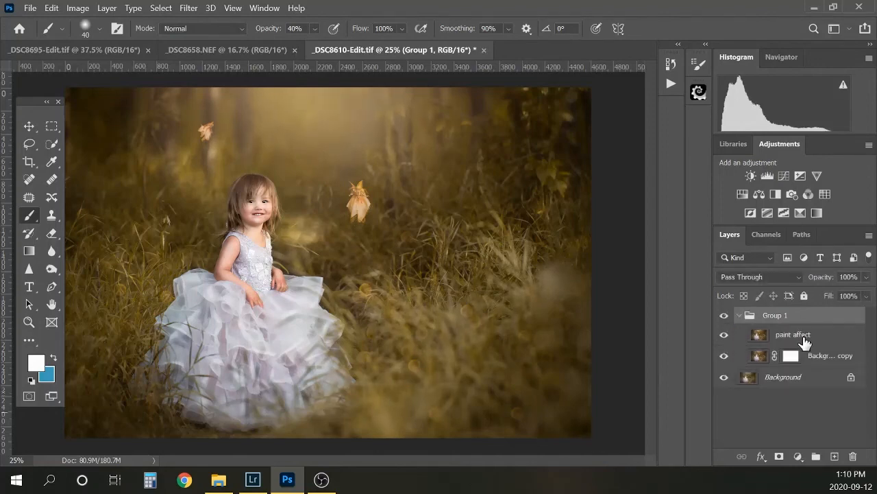
pyautogui.click(801, 336)
pyautogui.click(866, 277)
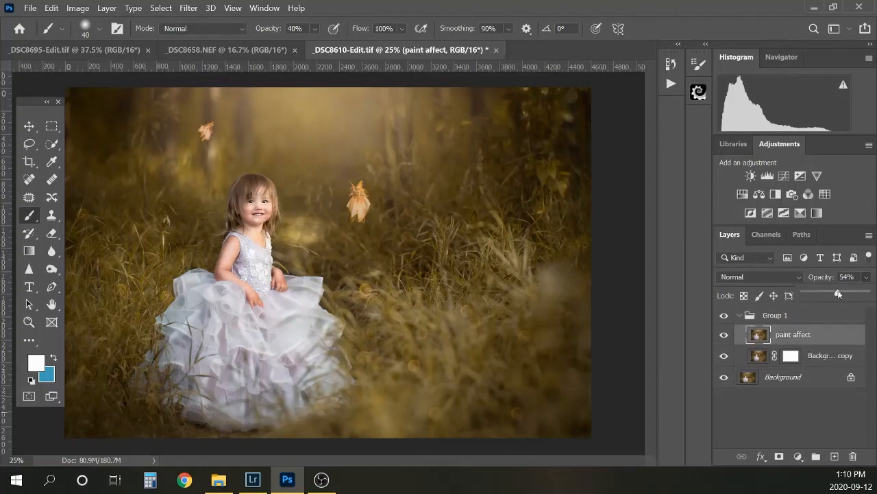
pyautogui.moveTo(839, 293); pyautogui.dragTo(839, 293)
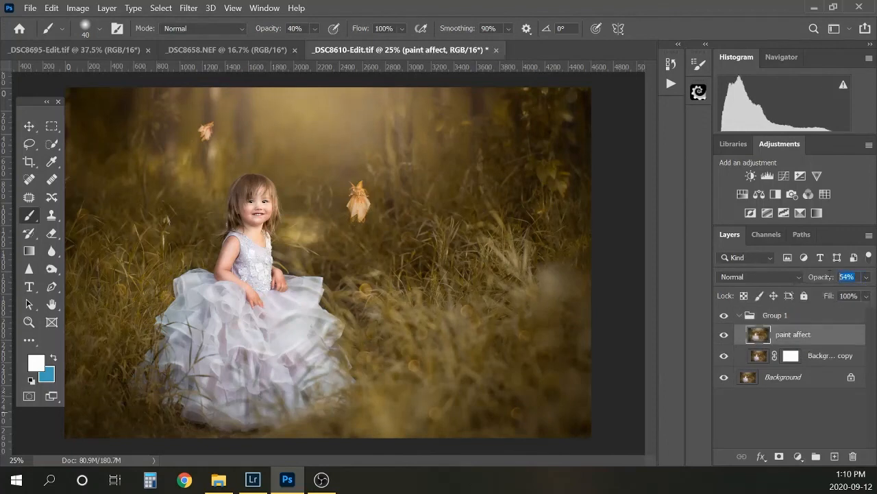
pyautogui.write('50')
pyautogui.press('Return')
pyautogui.click(739, 315)
# - Compare the portrait repeatedly with the collapsed layer group hidden and shown to judge the combined painterly effect
pyautogui.click(723, 316)
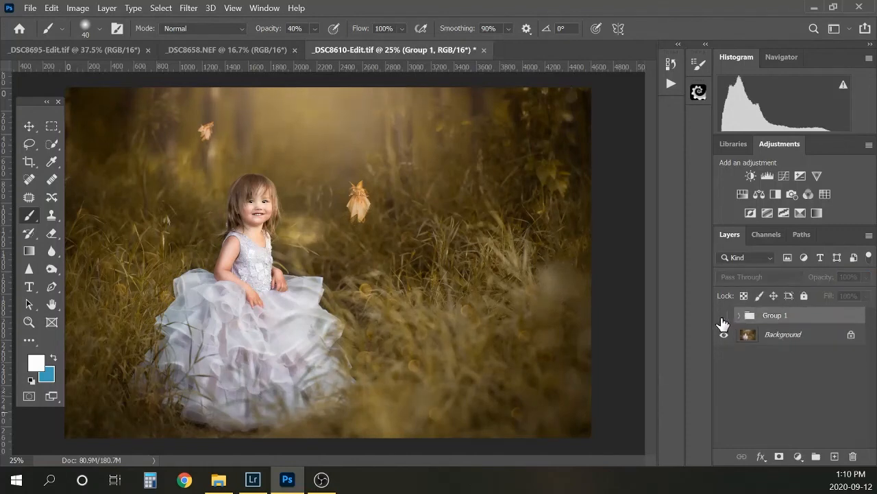
pyautogui.click(723, 316)
pyautogui.click(723, 316)
pyautogui.click(723, 316)
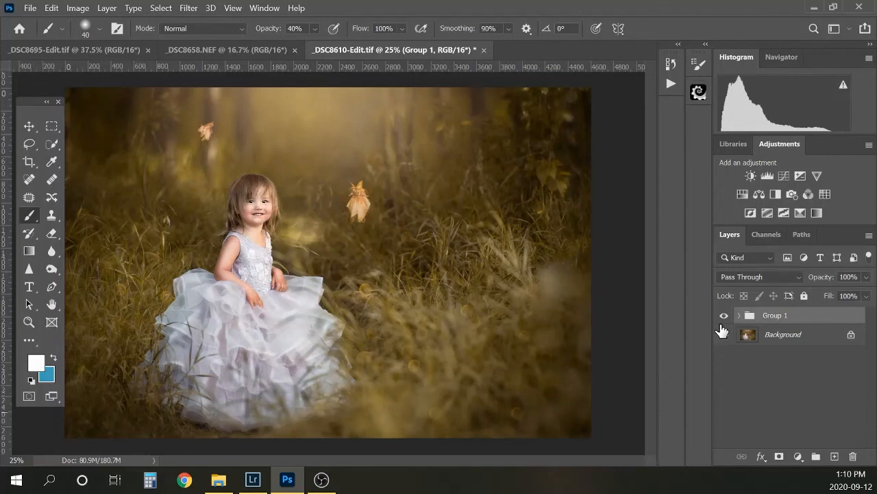
pyautogui.click(724, 316)
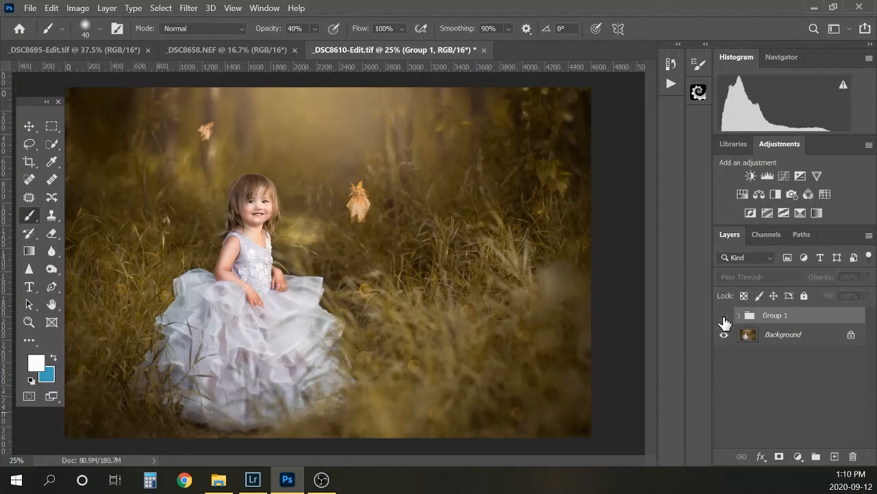
pyautogui.click(724, 316)
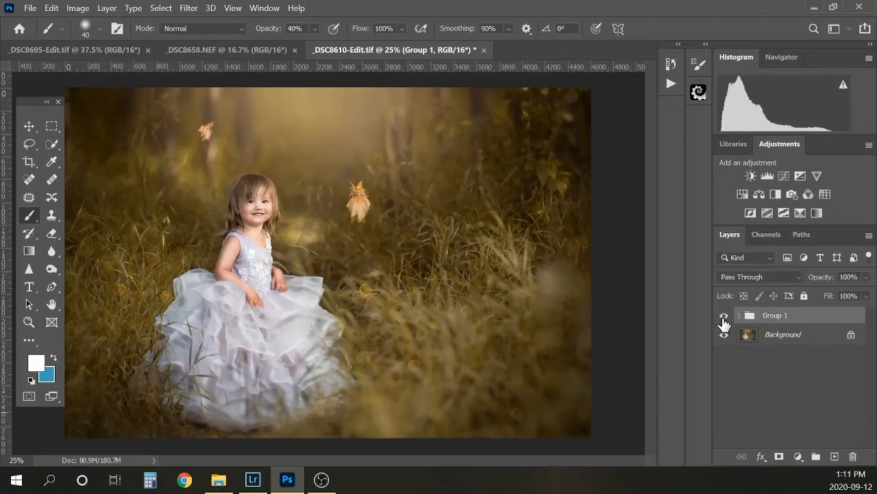
pyautogui.click(724, 318)
pyautogui.click(725, 318)
pyautogui.click(724, 317)
pyautogui.click(724, 318)
pyautogui.click(725, 317)
pyautogui.click(725, 319)
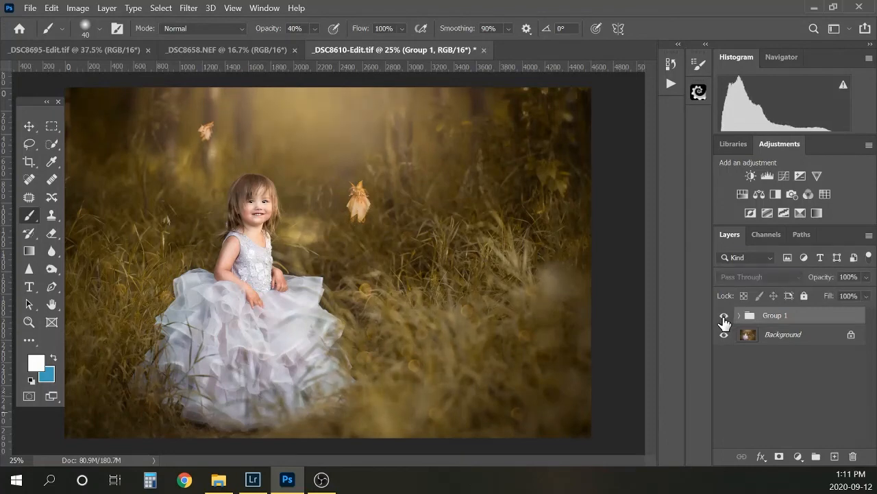
pyautogui.click(725, 318)
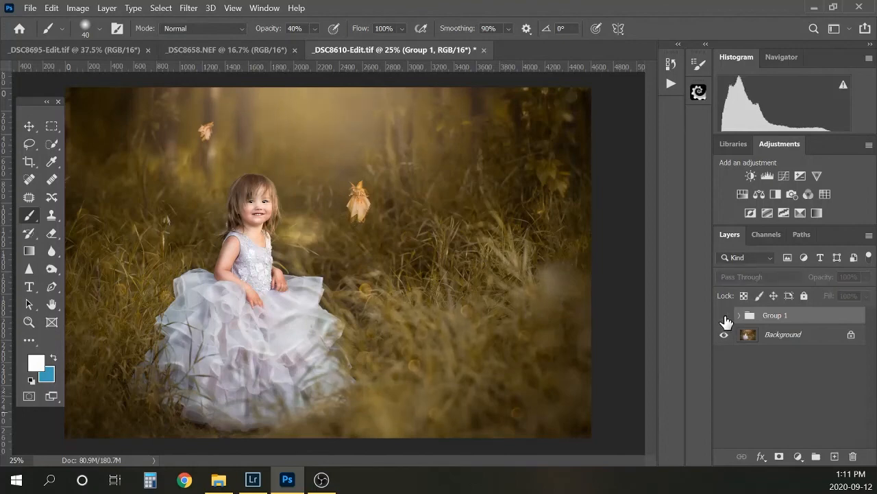
pyautogui.click(725, 318)
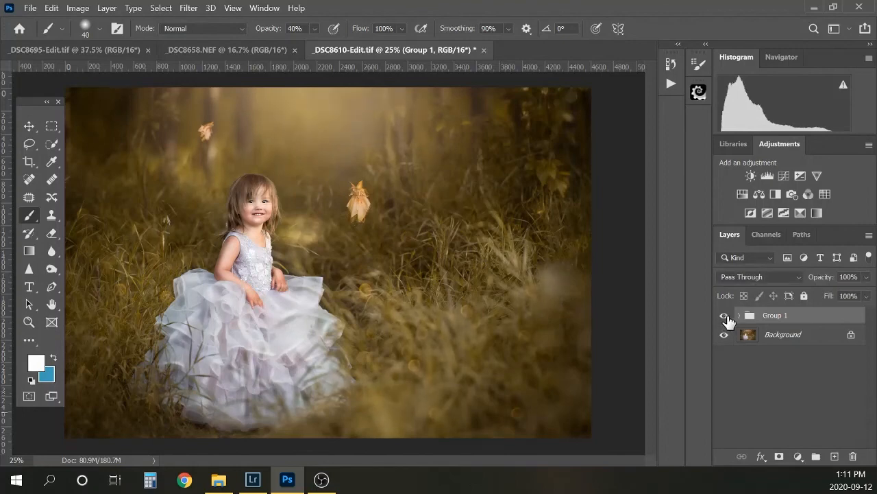
pyautogui.click(725, 318)
# - Add a white layer mask to the paint affect layer inside the group
pyautogui.click(739, 315)
pyautogui.click(724, 317)
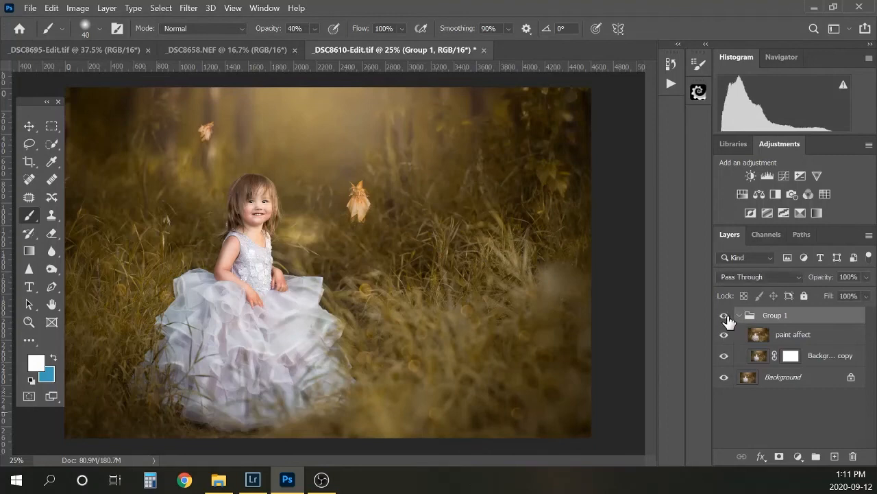
pyautogui.click(793, 334)
pyautogui.click(778, 455)
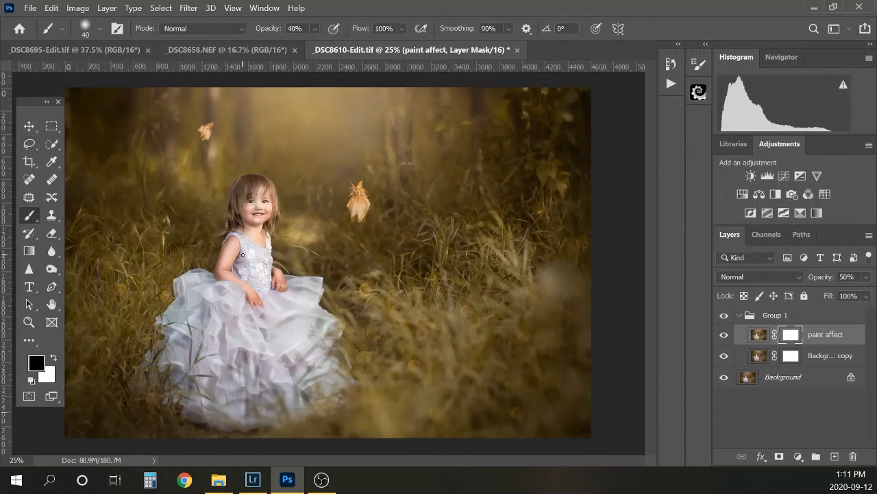
# - Paint the paint affect mask with a 1600 px black brush at 40% opacity over the forest and grass on both sides of the girl
pyautogui.press(']')
pyautogui.press(']')
pyautogui.press(']')
pyautogui.press(']')
pyautogui.press(']')
pyautogui.press(']')
pyautogui.press(']')
pyautogui.press(']')
pyautogui.press(']')
pyautogui.press(']')
pyautogui.press(']')
pyautogui.press(']')
pyautogui.press(']')
pyautogui.press(']')
pyautogui.press(']')
pyautogui.press(']')
pyautogui.press(']')
pyautogui.press(']')
pyautogui.press(']')
pyautogui.press(']')
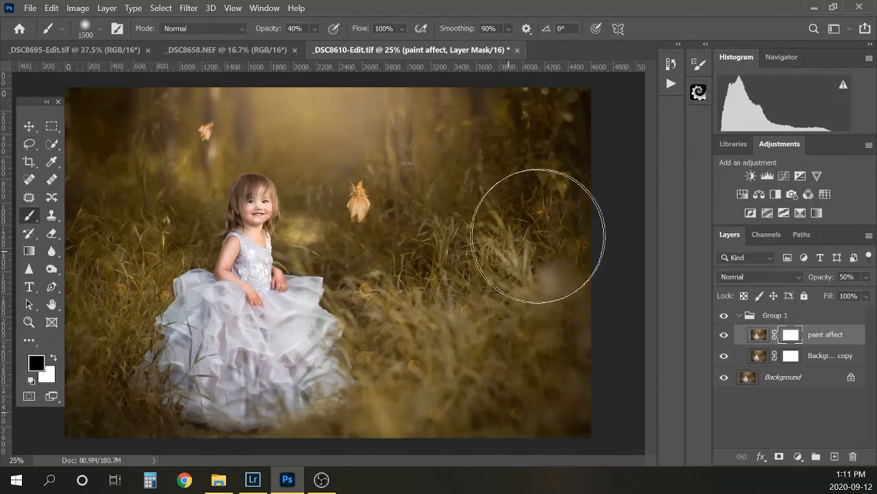
pyautogui.press('[')
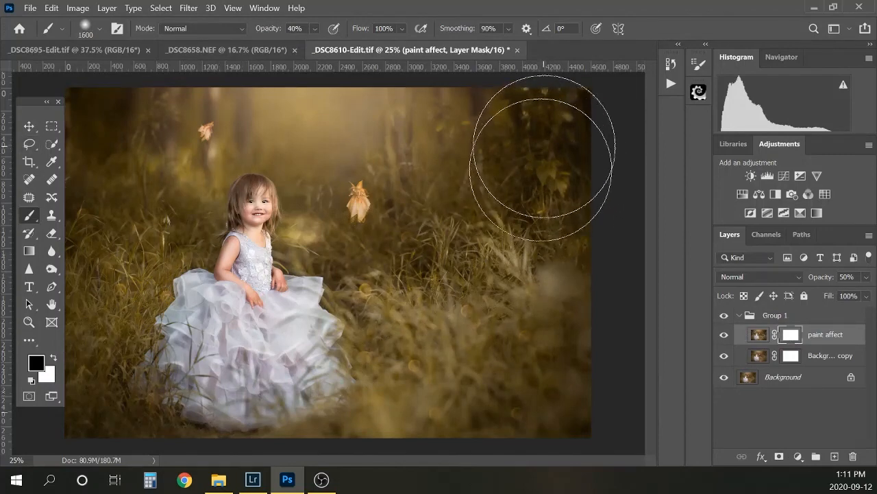
pyautogui.moveTo(515, 274)
pyautogui.mouseDown()
pyautogui.moveTo(448, 300)
pyautogui.moveTo(470, 346)
pyautogui.moveTo(521, 391)
pyautogui.moveTo(587, 393)
pyautogui.moveTo(495, 438)
pyautogui.moveTo(454, 441)
pyautogui.mouseUp()
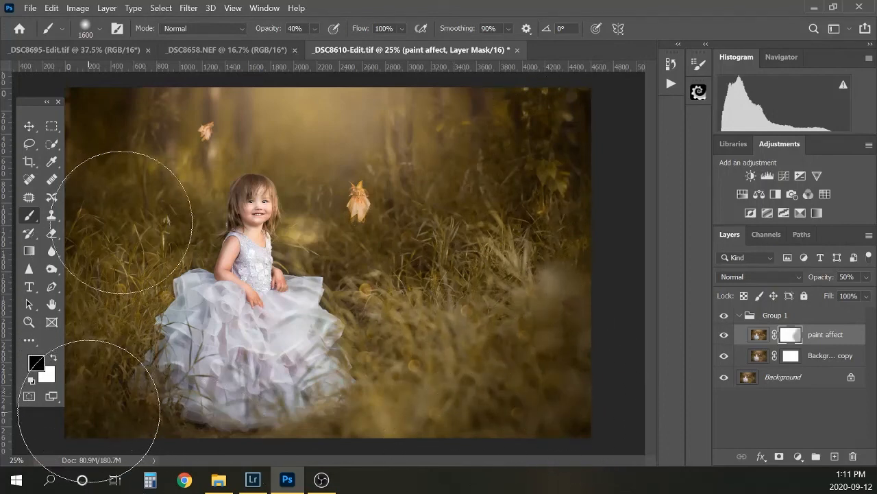
pyautogui.moveTo(146, 168)
pyautogui.mouseDown()
pyautogui.moveTo(144, 121)
pyautogui.moveTo(203, 105)
pyautogui.moveTo(166, 122)
pyautogui.mouseUp()
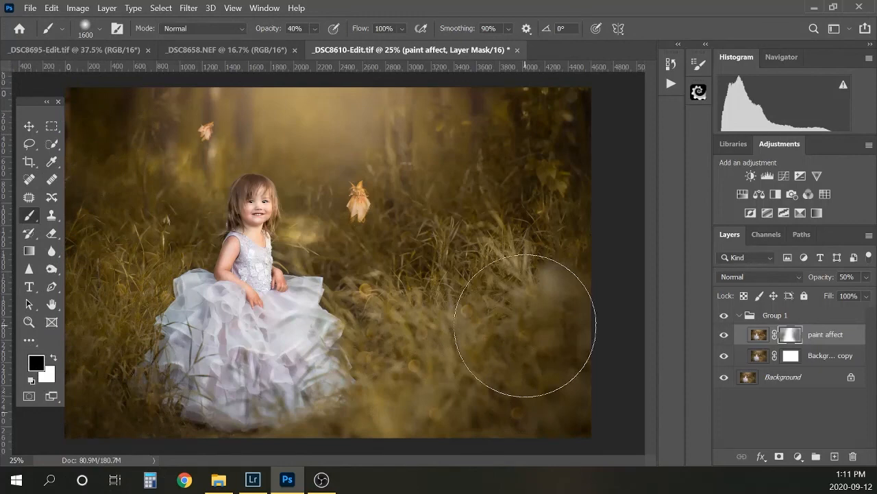
# - Compare the image with the masked paint affect layer hidden and shown, and with the whole group hidden and shown
pyautogui.click(725, 336)
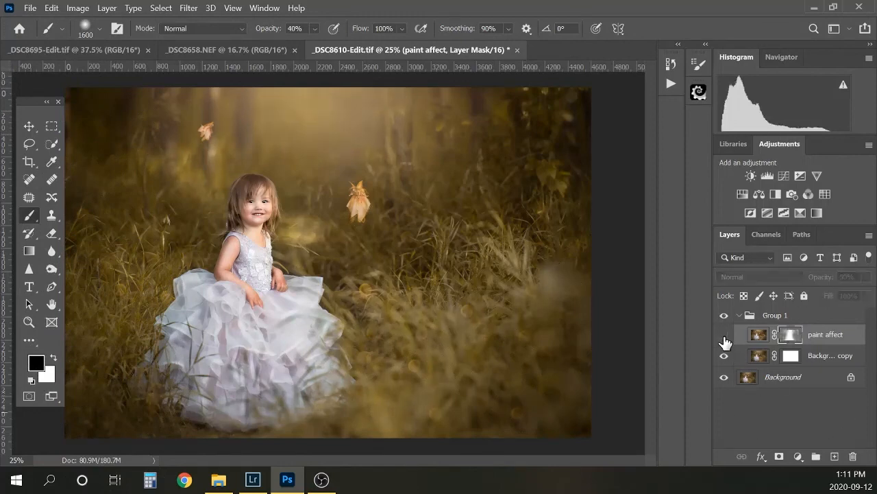
pyautogui.click(725, 336)
pyautogui.click(724, 336)
pyautogui.click(724, 336)
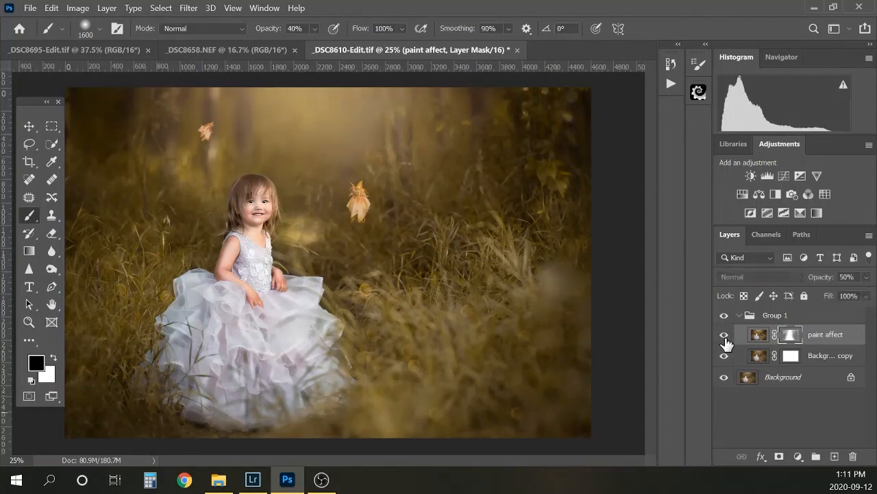
pyautogui.click(725, 336)
pyautogui.click(725, 336)
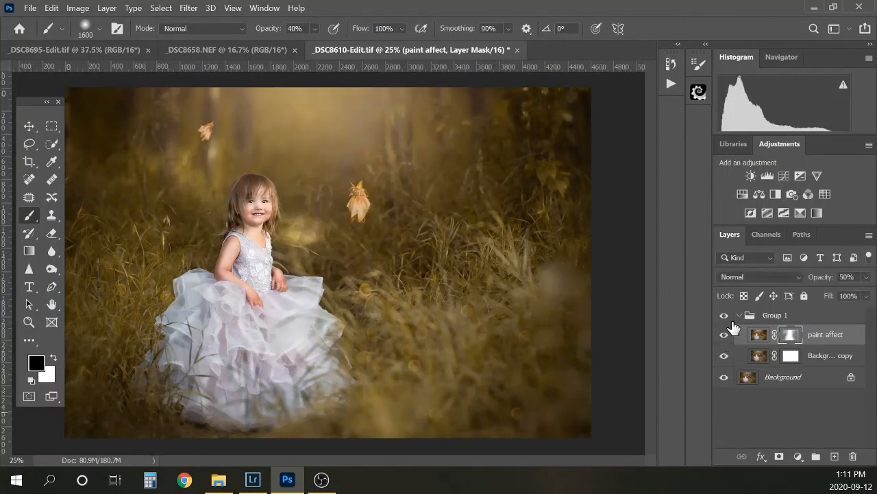
pyautogui.click(738, 315)
pyautogui.click(725, 315)
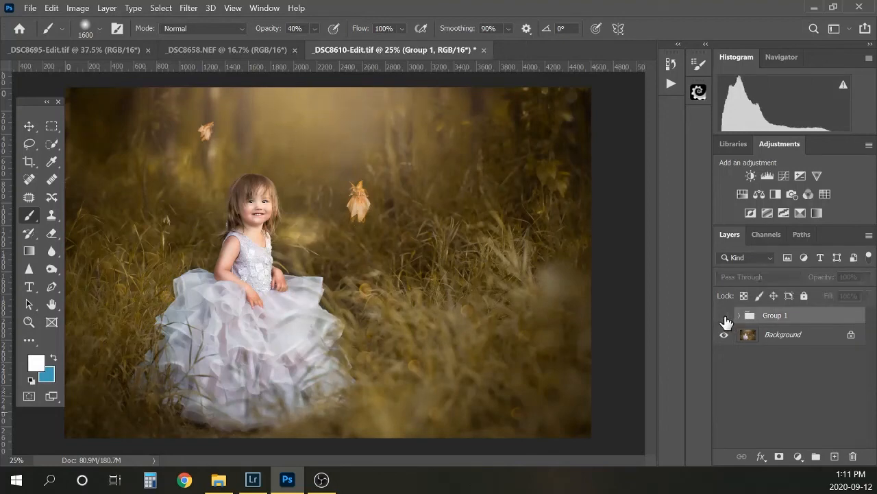
pyautogui.click(725, 317)
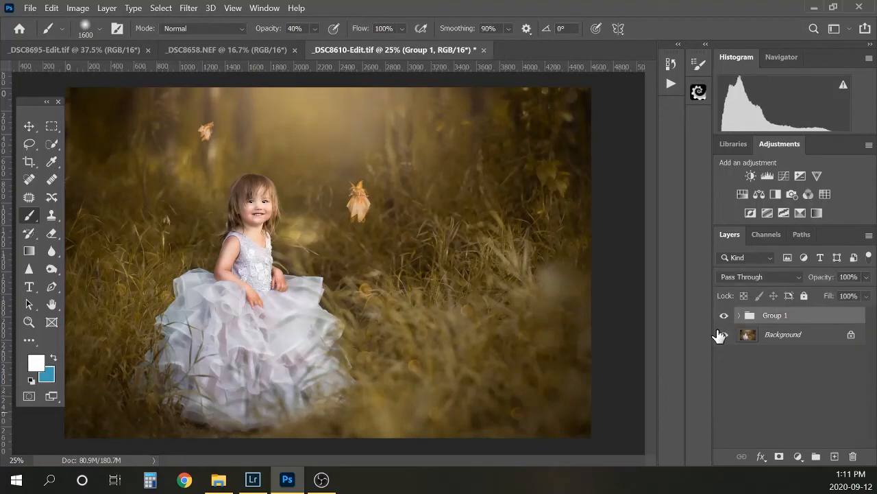